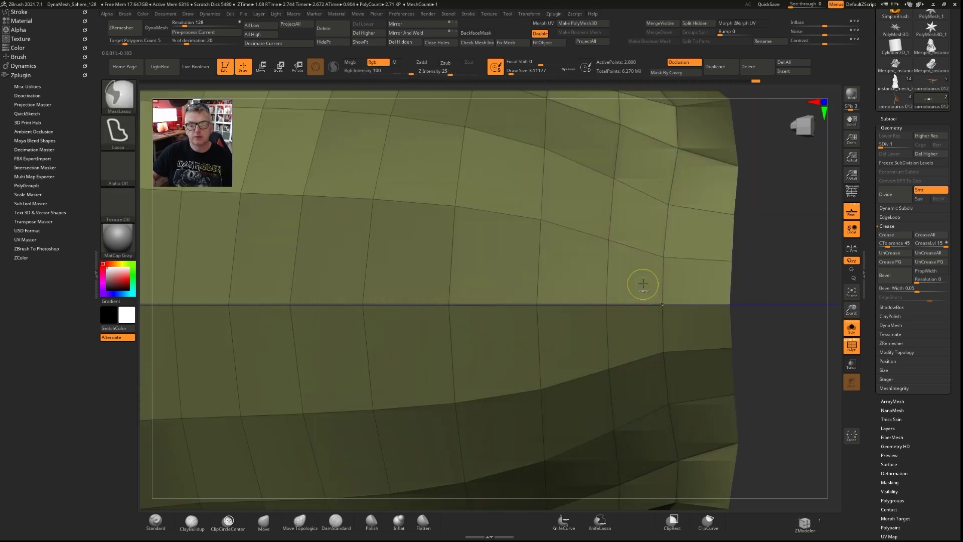
key(space)
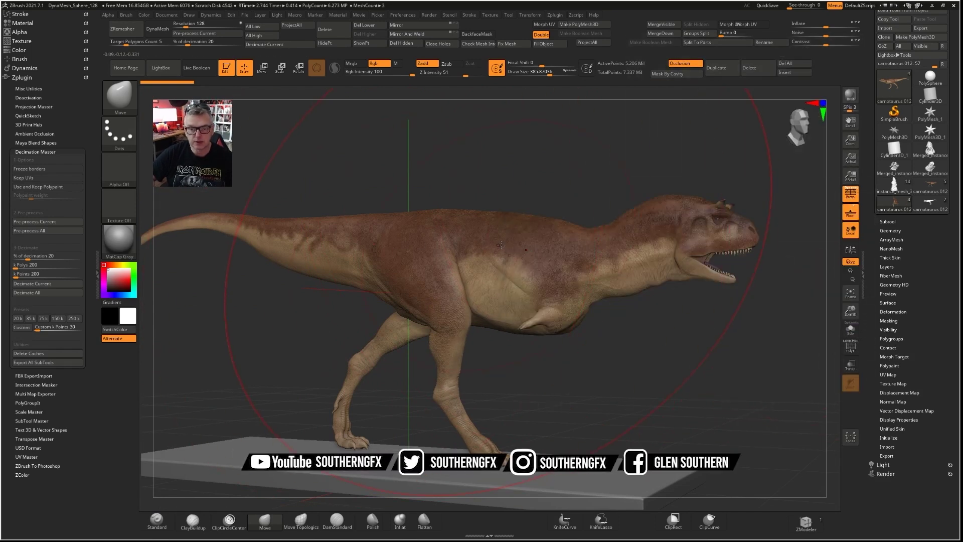
Bring up the dragon sculpt and the painted carnotaurus, and examine the carnotaurus with exposed muscles from several sides.
click(931, 207)
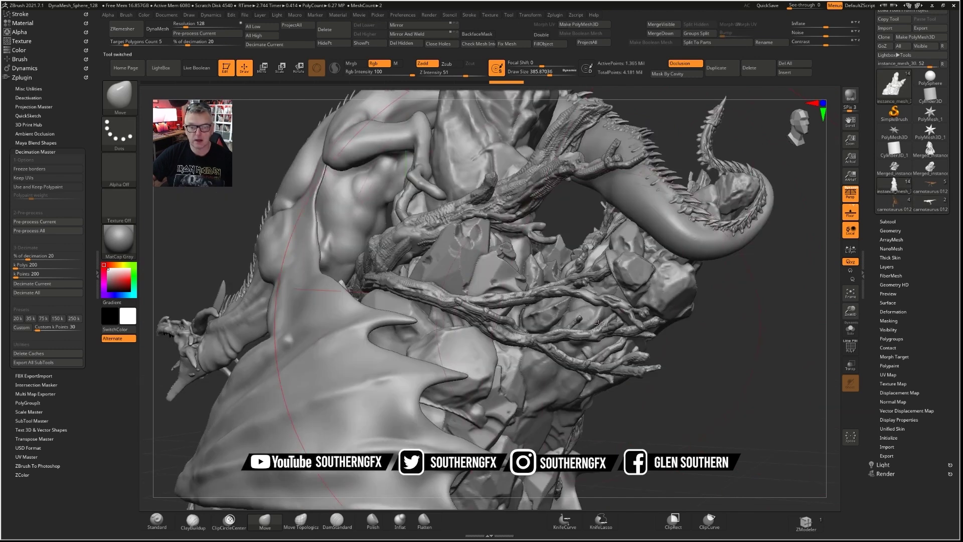
click(883, 207)
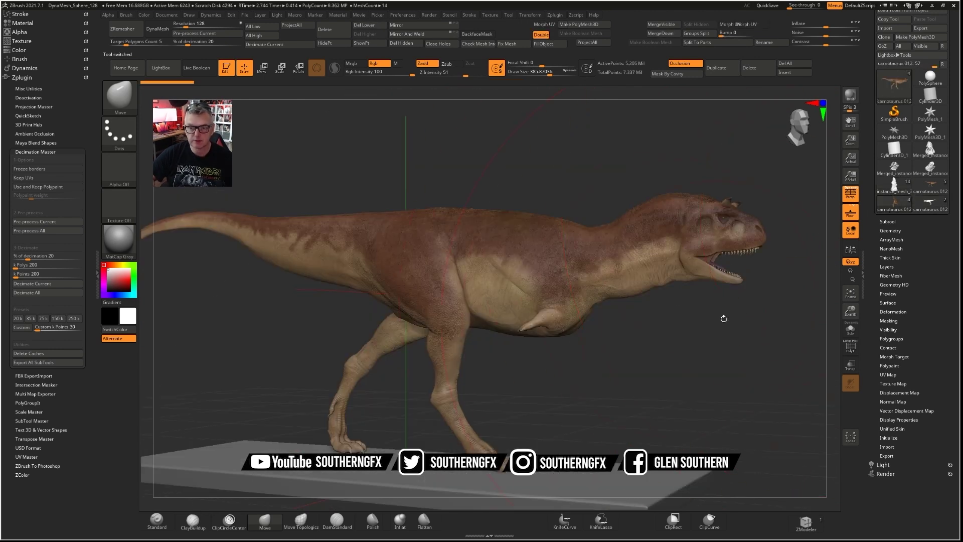
click(931, 187)
right_drag(685, 335, 631, 327)
mouse_move(389, 299)
ctrl+right_down()
mouse_move(339, 299)
mouse_move(464, 300)
ctrl+right_up()
ctrl+right_drag(577, 301, 527, 303)
right_drag(707, 308, 614, 312)
ctrl+right_drag(494, 308, 451, 309)
right_drag(643, 344, 489, 328)
right_drag(556, 323, 684, 318)
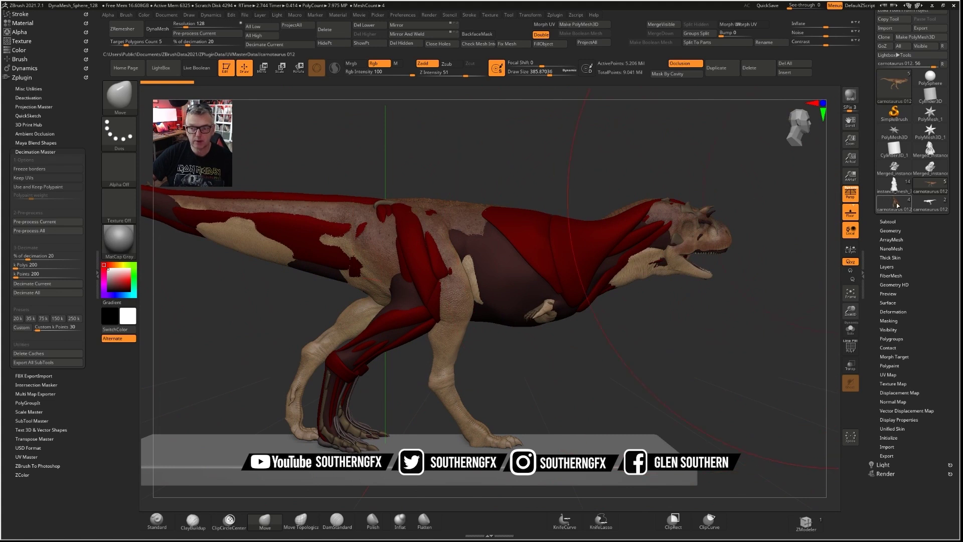
Return to the painted carnotaurus, and make the unpainted grey carnotaurus the active model in full side view.
click(896, 203)
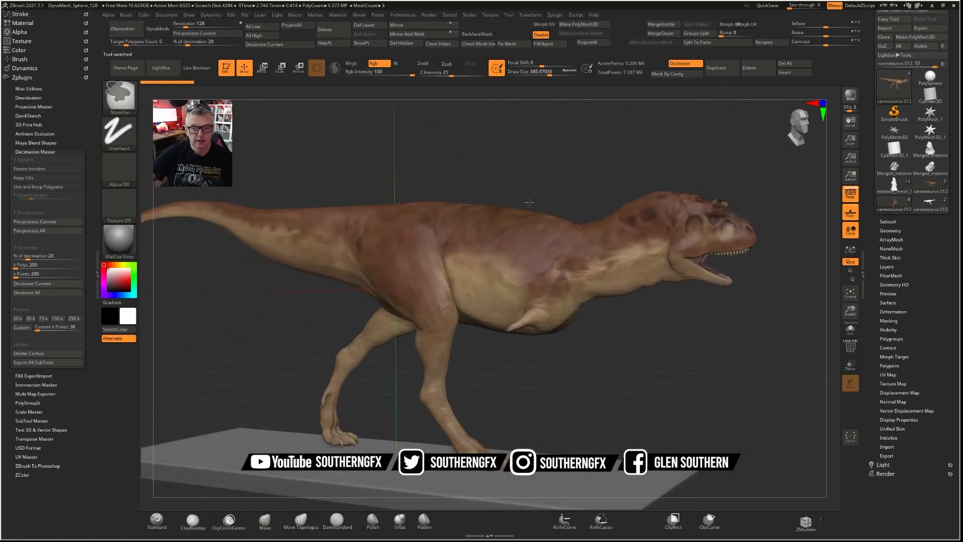
ctrl+right_drag(529, 202, 508, 210)
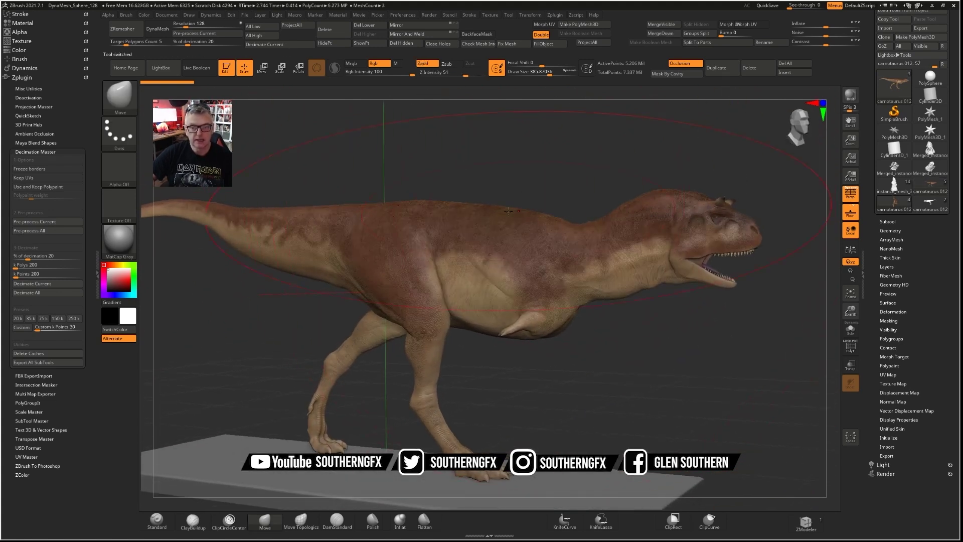
click(935, 206)
ctrl+right_drag(520, 251, 504, 225)
drag(271, 274, 269, 291)
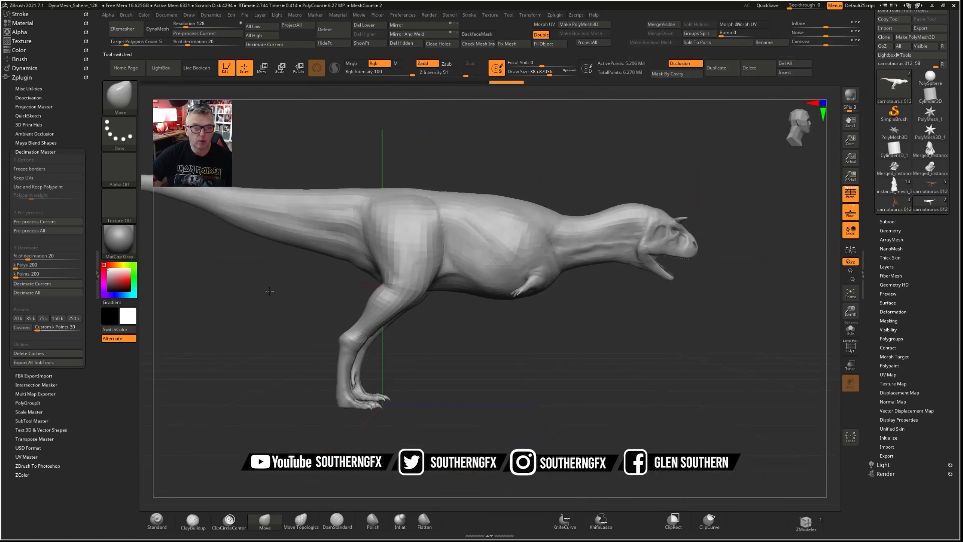
ctrl+right_drag(424, 276, 417, 255)
alt+right_drag(418, 255, 509, 290)
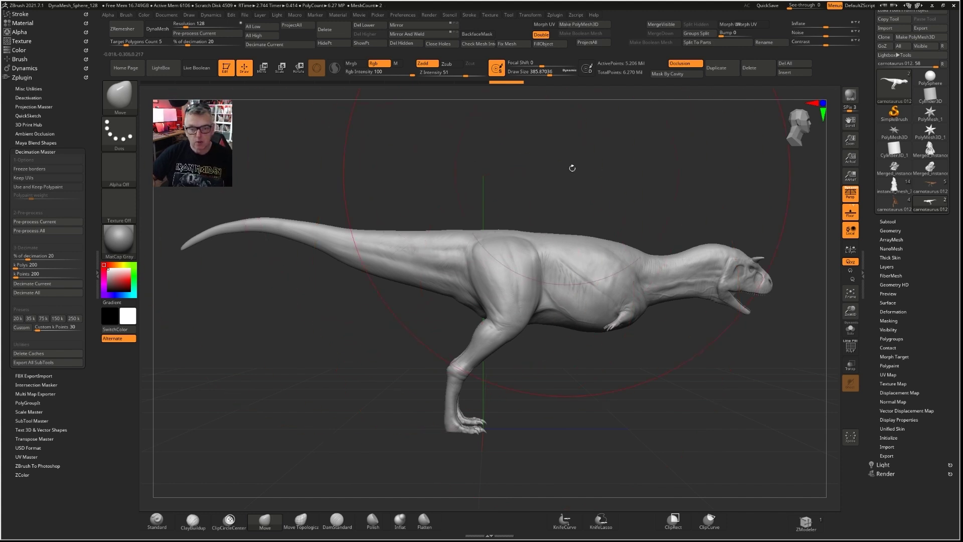
right_drag(533, 203, 569, 213)
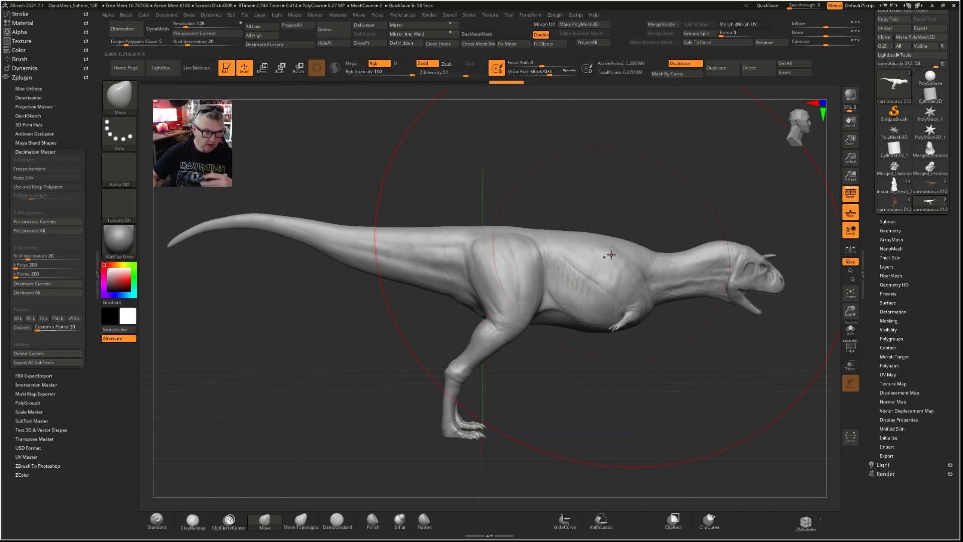
mouse_move(481, 212)
right_down()
mouse_move(502, 215)
mouse_move(494, 218)
right_up()
Show the polyframe wireframe on the carnotaurus and drop the body to its lowest subdivision level.
key(shift+f)
alt+right_drag(427, 197, 617, 122)
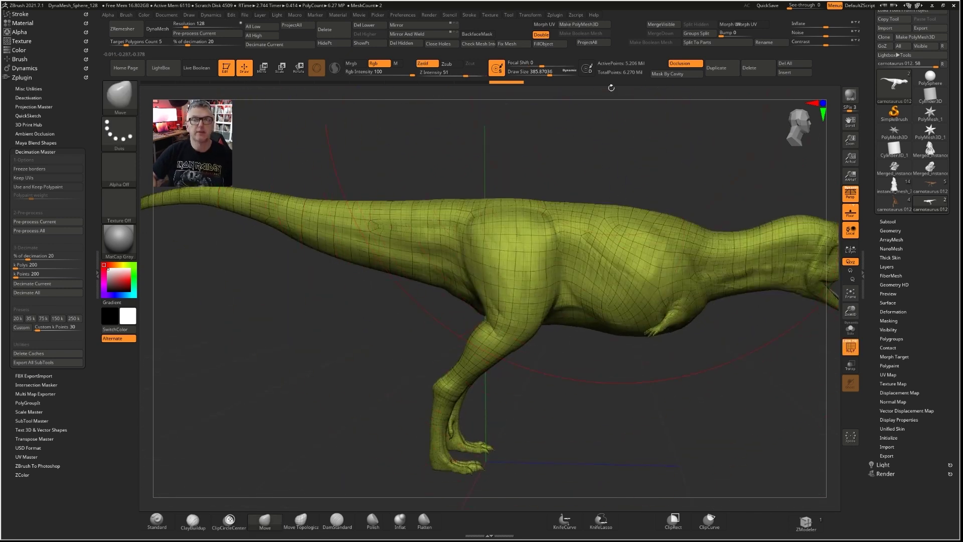
alt+right_drag(500, 254, 563, 209)
key(shift)
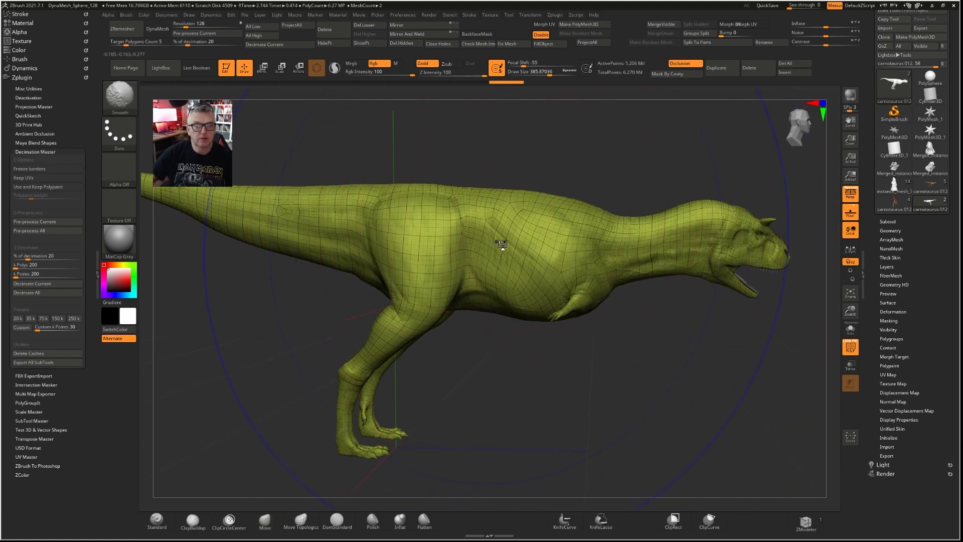
key(shift+d)
key(shift)
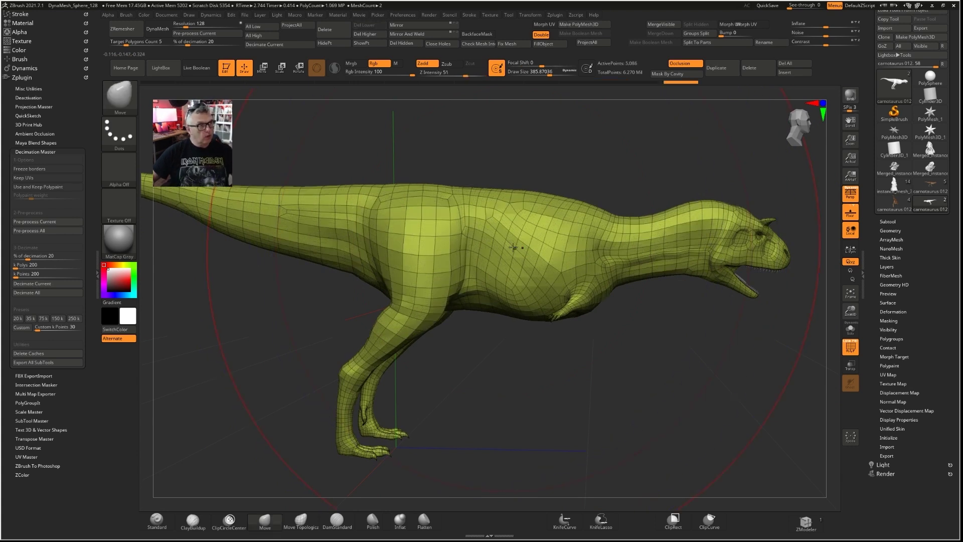
key(shift)
mouse_move(542, 168)
mouse_down()
mouse_move(479, 173)
mouse_move(555, 173)
mouse_up()
mouse_move(510, 203)
ctrl+right_down()
mouse_move(443, 240)
mouse_move(502, 216)
ctrl+right_up()
ctrl+right_drag(516, 280, 518, 258)
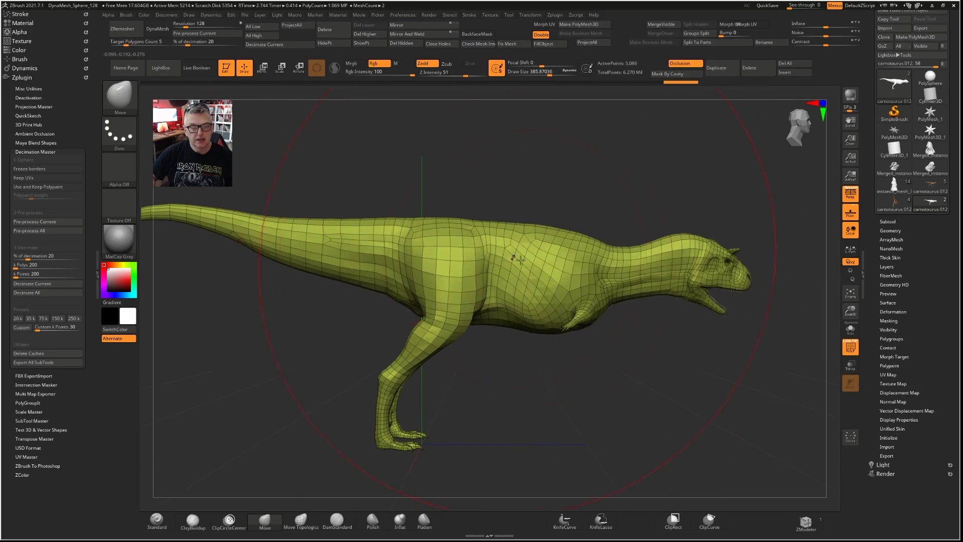
Compare the low-resolution carnotaurus body with and without its wireframe display.
key(shift+f)
key(shift+f)
key(shift+f)
key(shift+f)
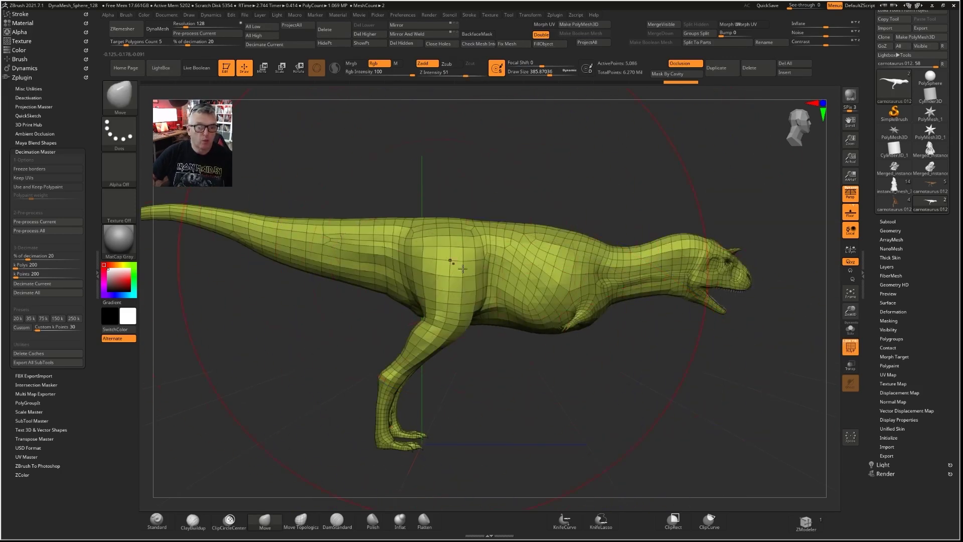
ctrl+right_drag(481, 224, 567, 211)
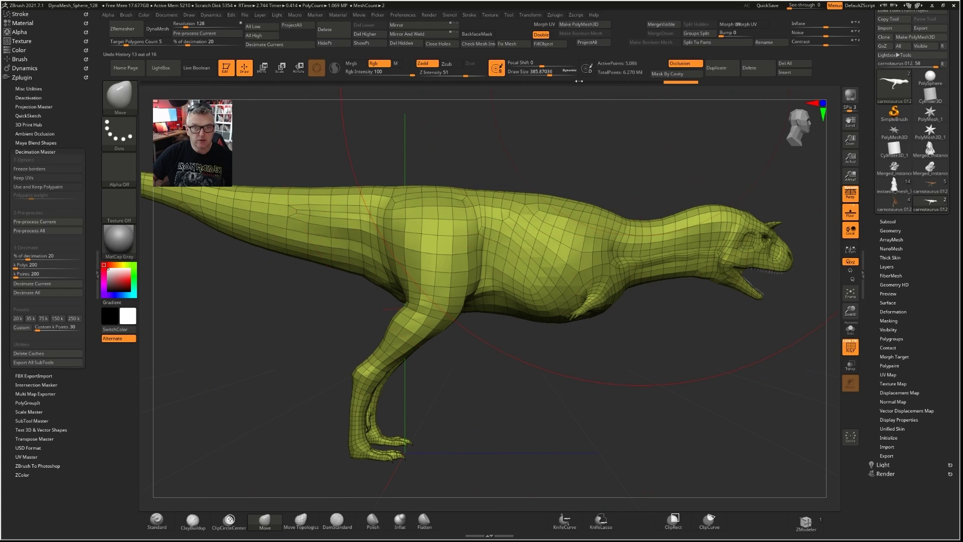
Set the draw size to about 51, mask the rear part of the tail and make it its own polygroup.
click(524, 74)
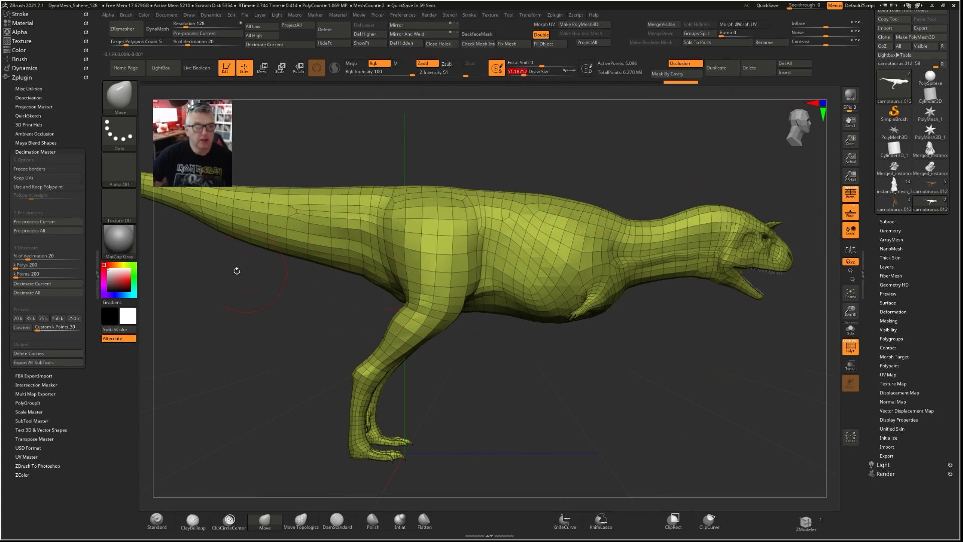
alt+drag(281, 268, 453, 303)
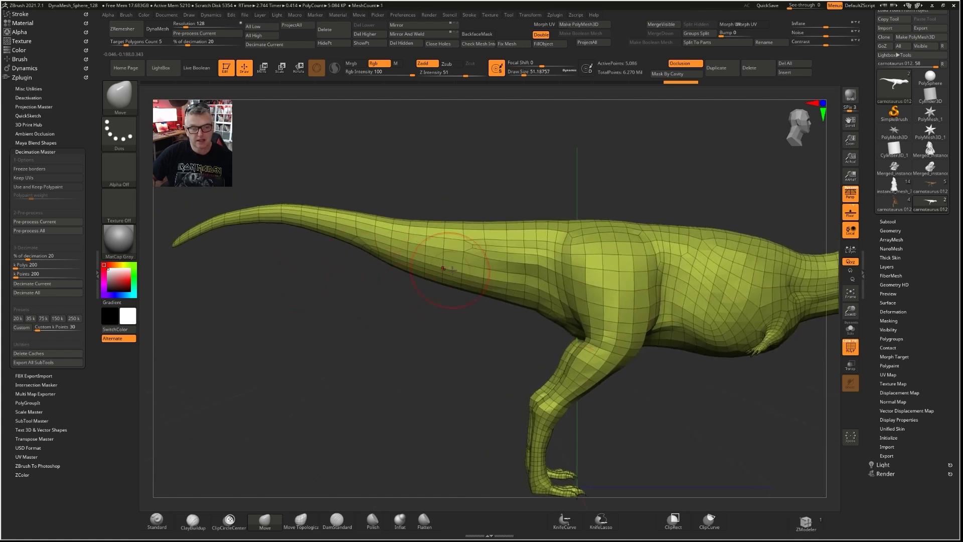
alt+drag(321, 256, 464, 274)
ctrl+drag(213, 179, 595, 354)
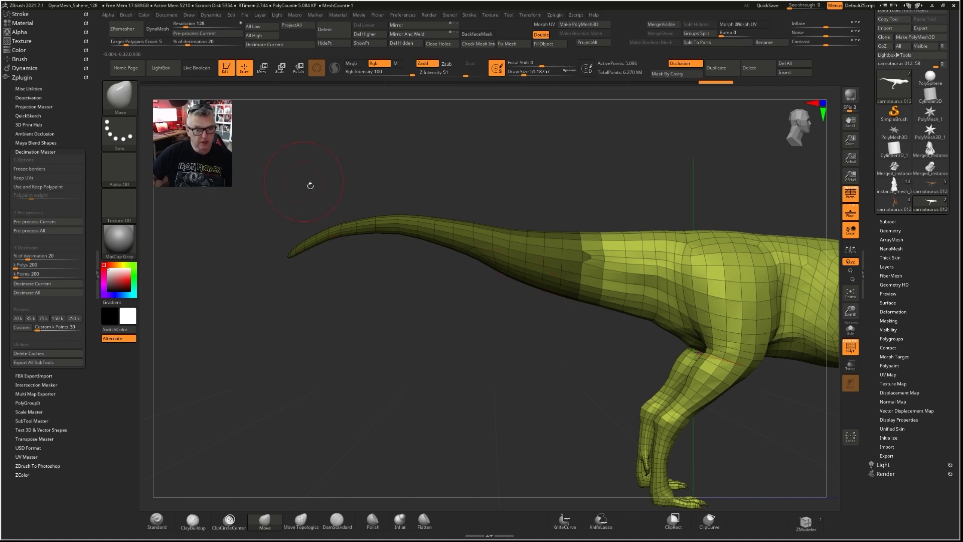
key(ctrl+w)
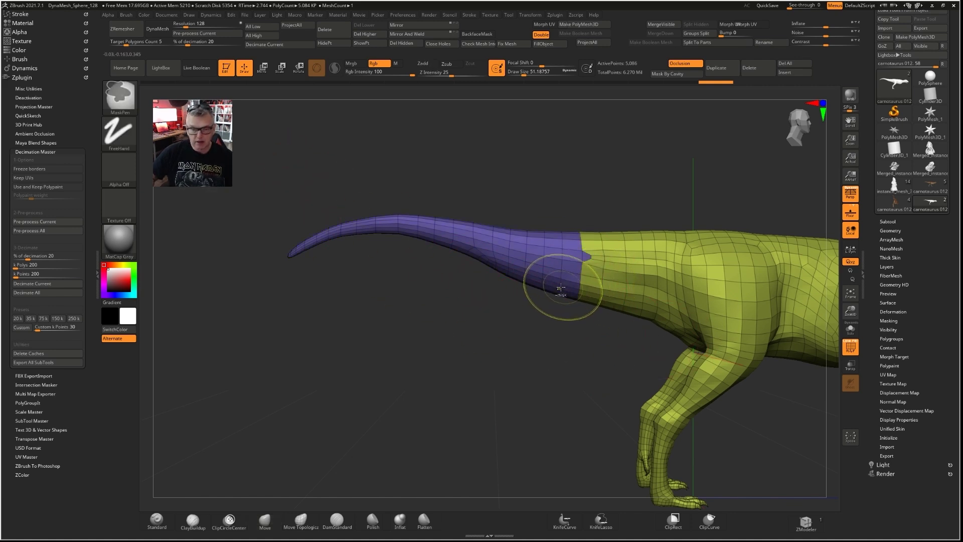
Mask the head and front of the neck and make them a separate polygroup.
drag(510, 314, 437, 322)
right_drag(437, 322, 608, 314)
ctrl+right_drag(555, 300, 534, 297)
right_drag(534, 297, 559, 272)
mouse_move(559, 272)
alt+right_down()
mouse_move(477, 222)
mouse_move(479, 257)
mouse_move(647, 291)
mouse_move(639, 253)
alt+right_up()
alt+right_drag(286, 223, 380, 231)
ctrl+drag(359, 205, 496, 398)
ctrl+right_drag(458, 364, 478, 352)
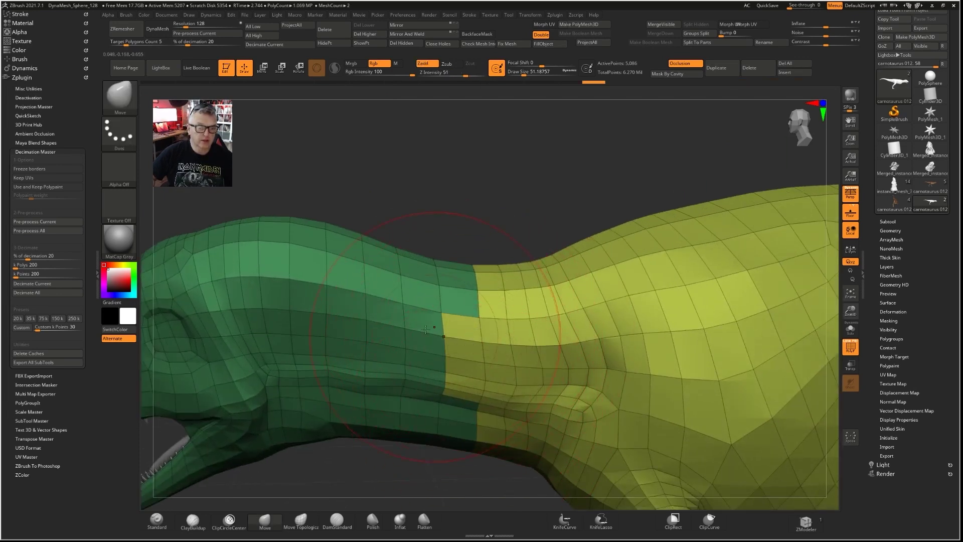
Try masking the polygons across the polygroup border on the neck, and undo the mask.
mouse_move(464, 391)
ctrl+mouse_down()
mouse_move(481, 394)
mouse_move(458, 335)
ctrl+mouse_up()
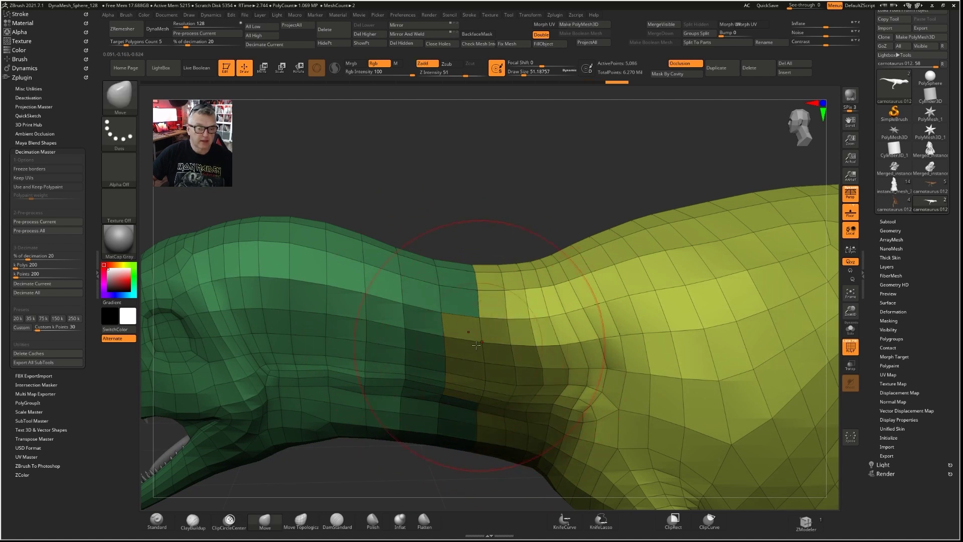
key(ctrl+z)
ctrl+right_drag(533, 326, 712, 321)
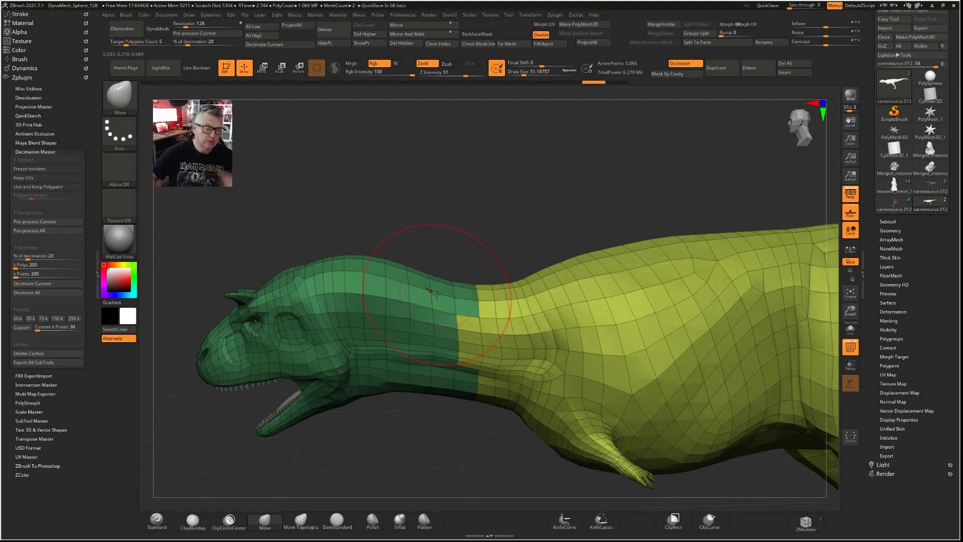
Regroup the whole carnotaurus mesh as a single polygroup and regenerate its colour until it is green.
ctrl+right_drag(525, 357, 417, 271)
key(ctrl+w)
ctrl+right_drag(524, 301, 441, 201)
alt+right_drag(371, 218, 740, 229)
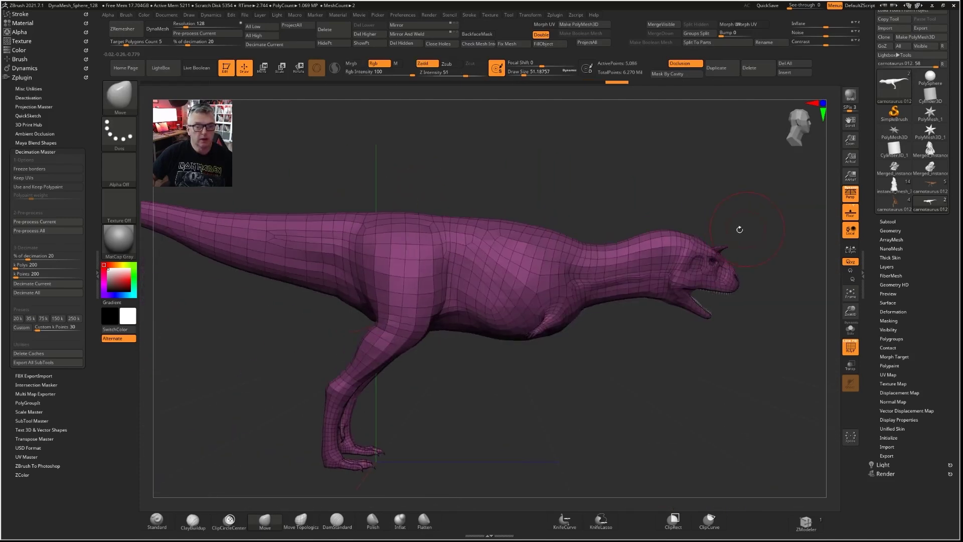
key(shift+f)
key(ctrl+w)
key(ctrl+w)
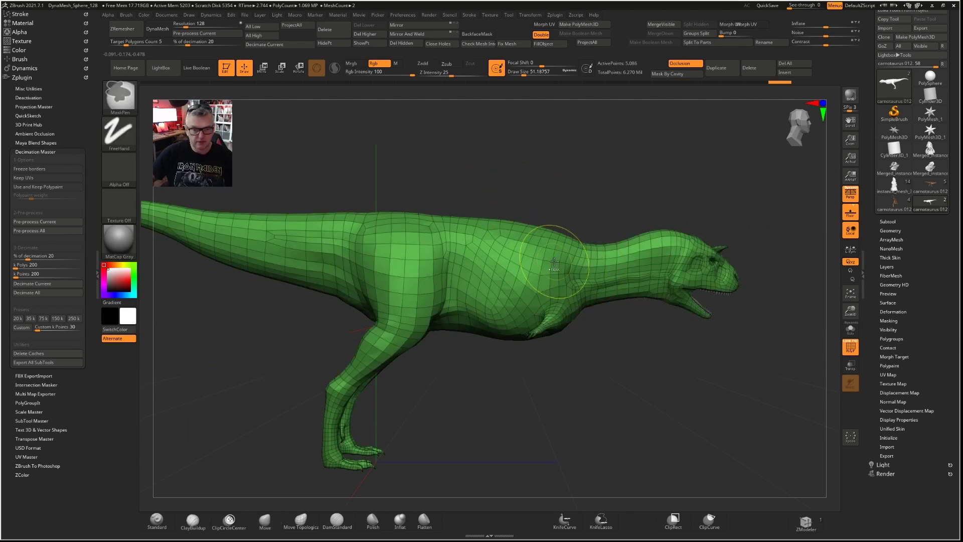
key(shift+f)
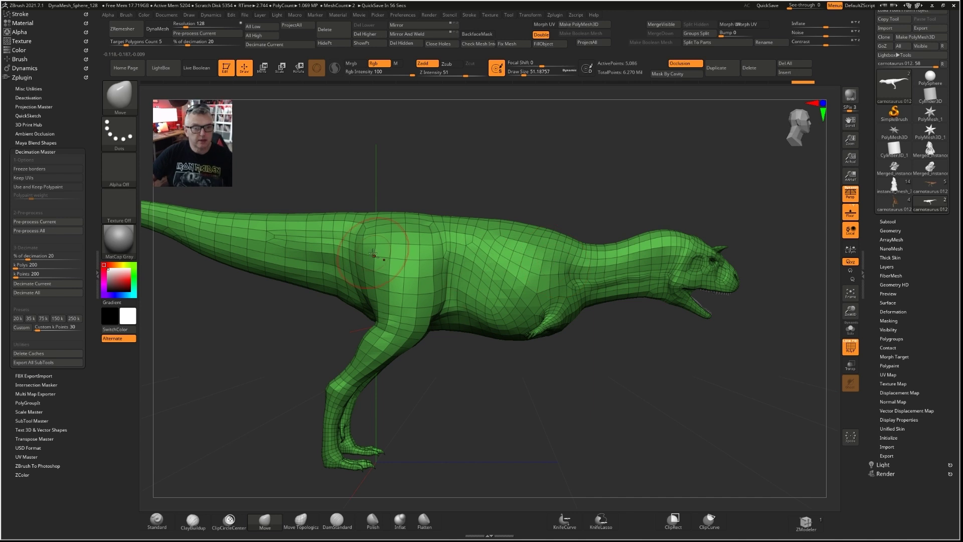
Isolate the carnotaurus body in Solo mode so the other subtool is hidden.
alt+right_drag(373, 253, 569, 266)
mouse_move(417, 283)
alt+right_down()
mouse_move(469, 303)
mouse_move(465, 311)
alt+right_up()
mouse_move(523, 298)
ctrl+right_down()
mouse_move(416, 297)
mouse_move(402, 210)
mouse_move(512, 266)
mouse_move(484, 210)
ctrl+right_up()
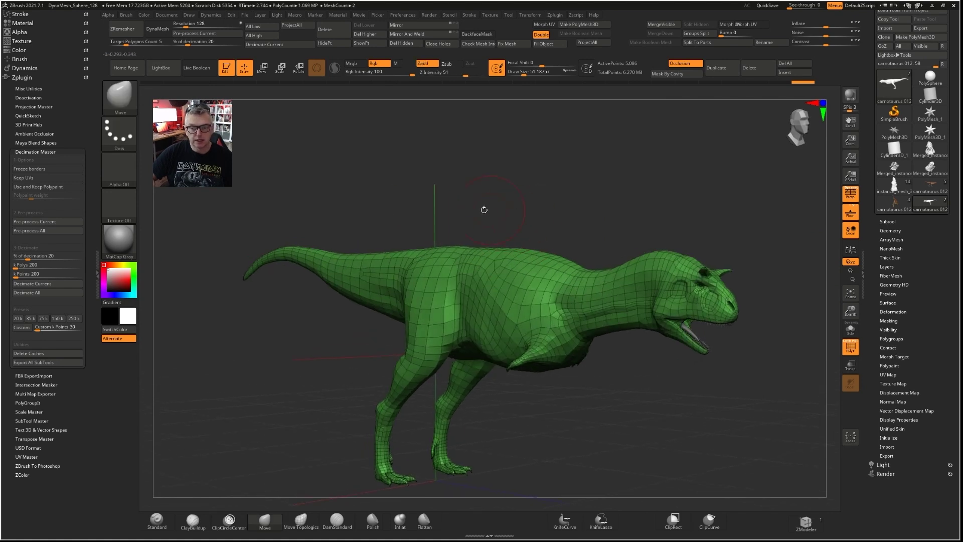
click(850, 329)
right_drag(630, 387, 653, 385)
ctrl+right_drag(676, 303, 691, 330)
mouse_move(503, 317)
ctrl+right_down()
mouse_move(372, 280)
mouse_move(386, 259)
ctrl+right_up()
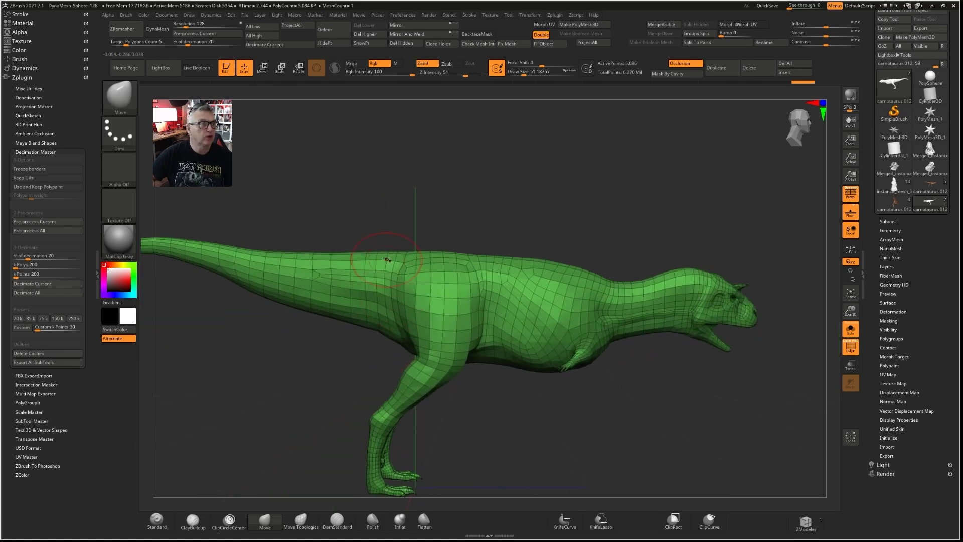
right_drag(299, 271, 369, 289)
Switch the sculpting brush to ZModeler.
key(b)
key(b)
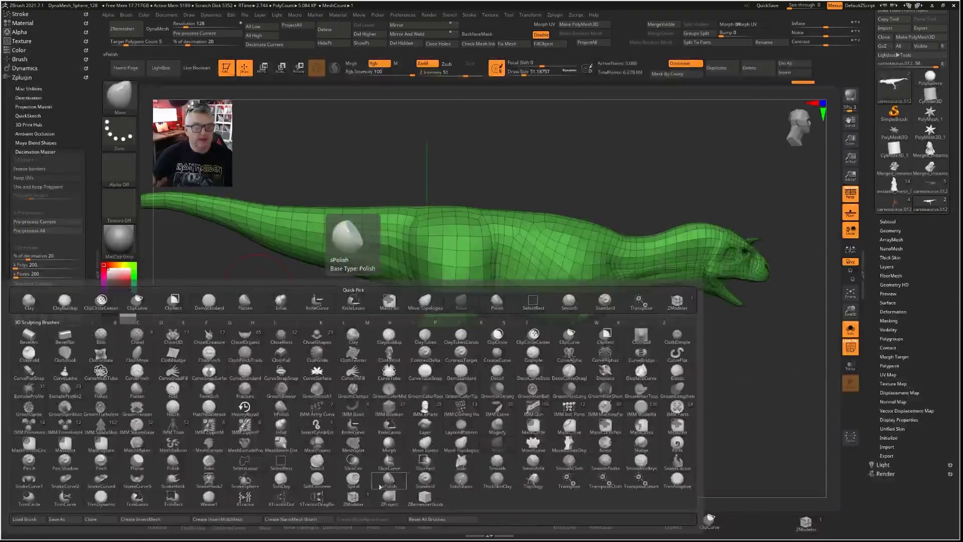
key(z)
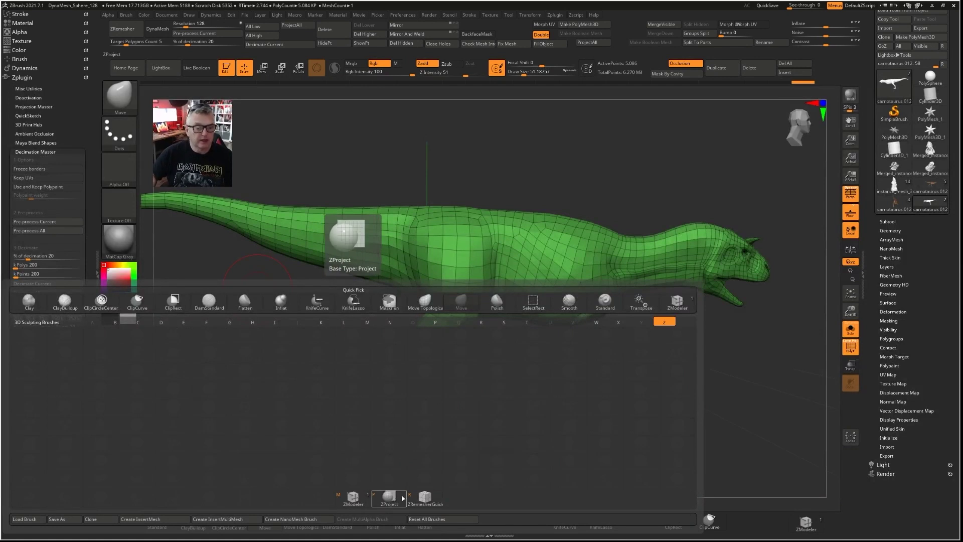
click(352, 500)
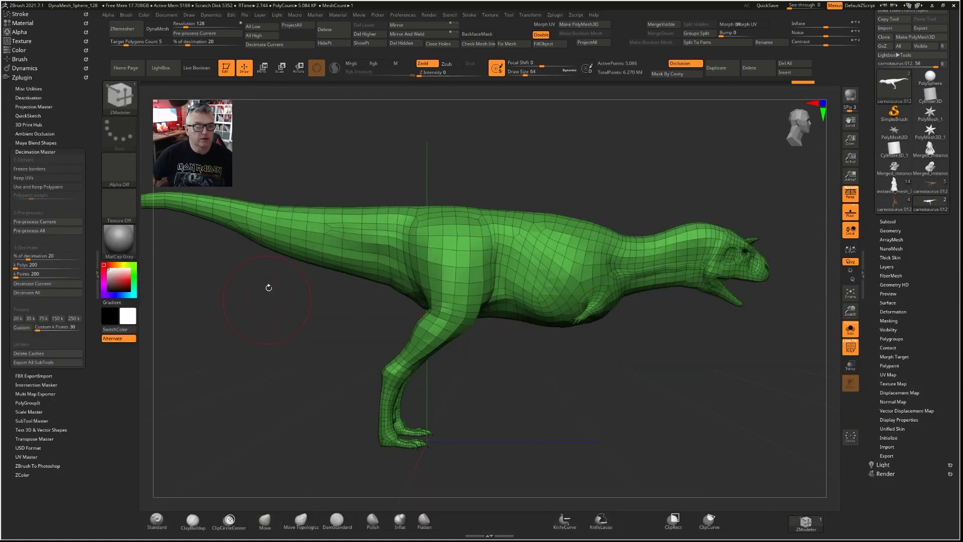
Examine the ZModeler action options for a polygon, an edge and a point on the tail.
ctrl+right_drag(337, 240, 394, 265)
alt+right_drag(394, 266, 495, 255)
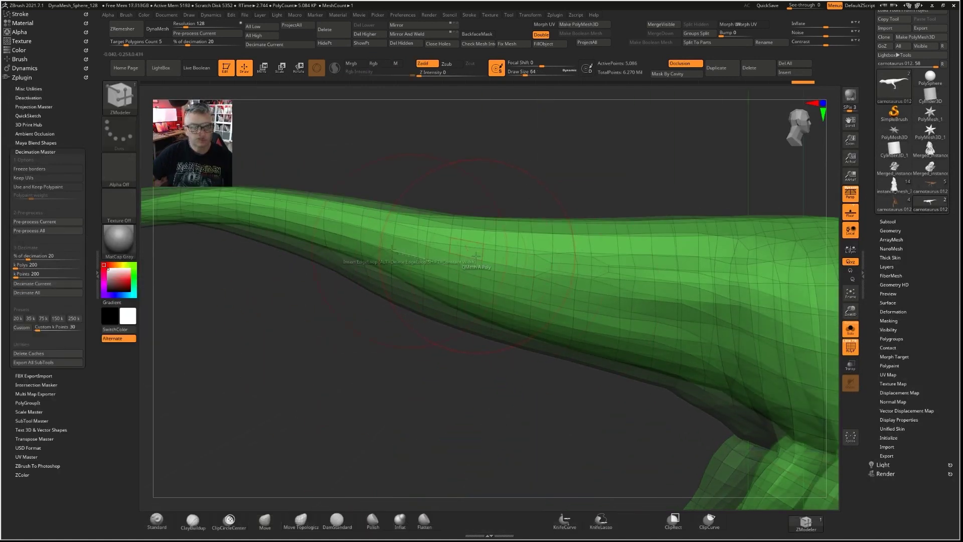
right_click(500, 254)
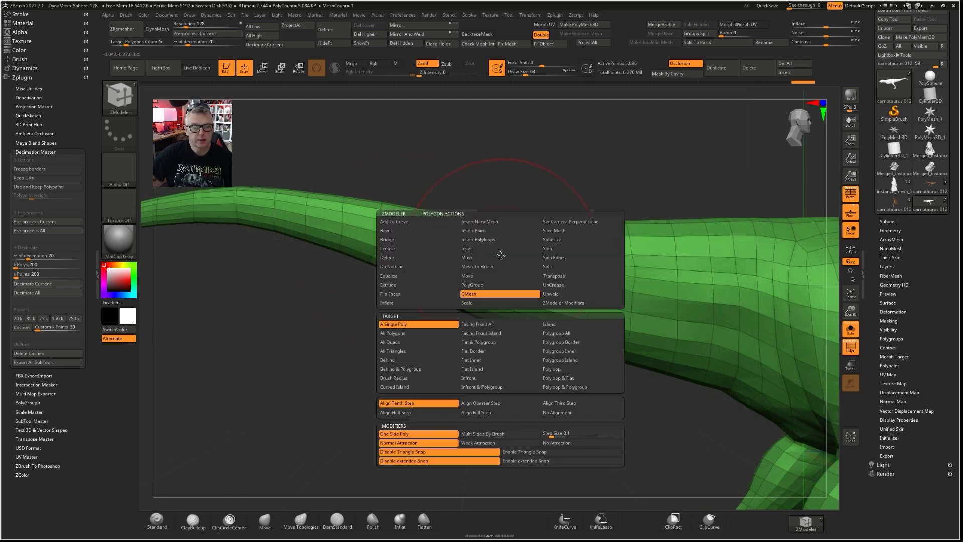
right_click(515, 258)
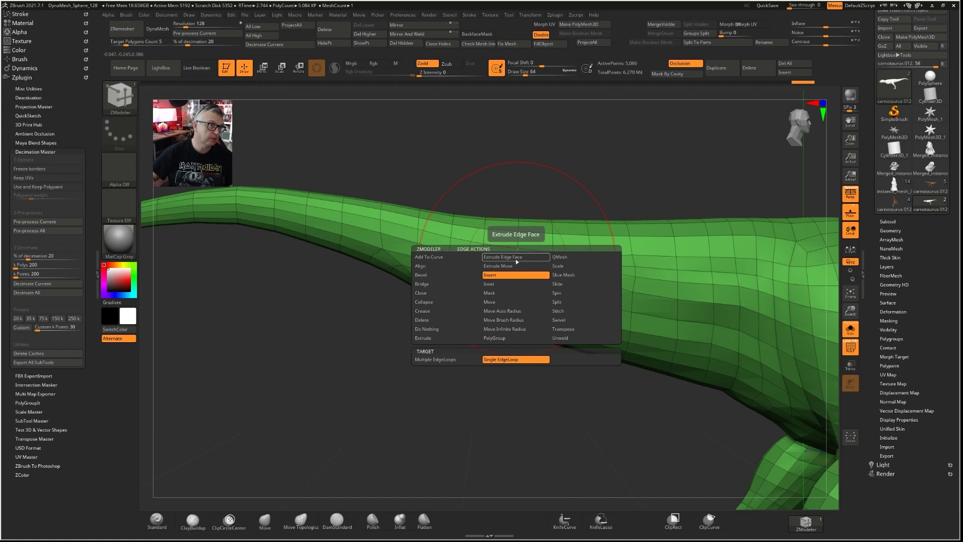
click(517, 262)
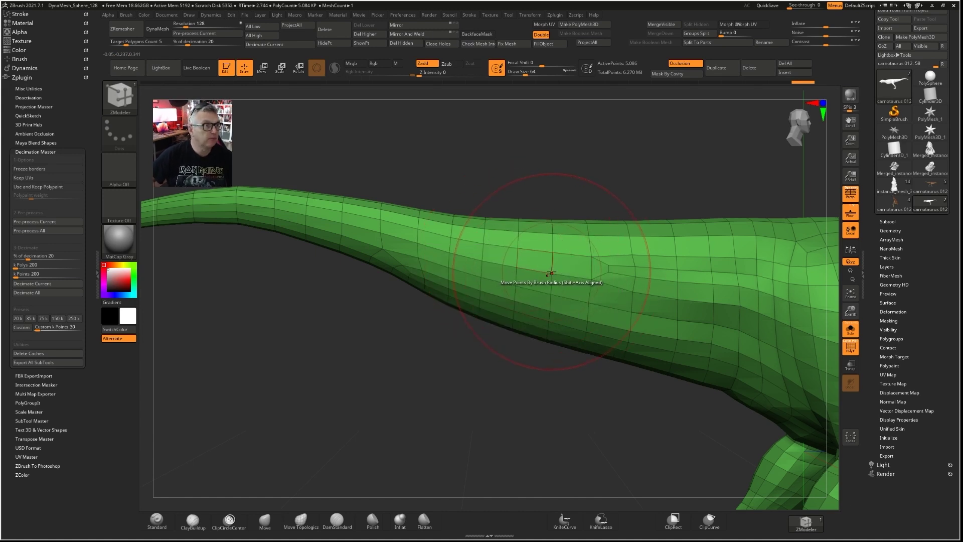
right_click(550, 273)
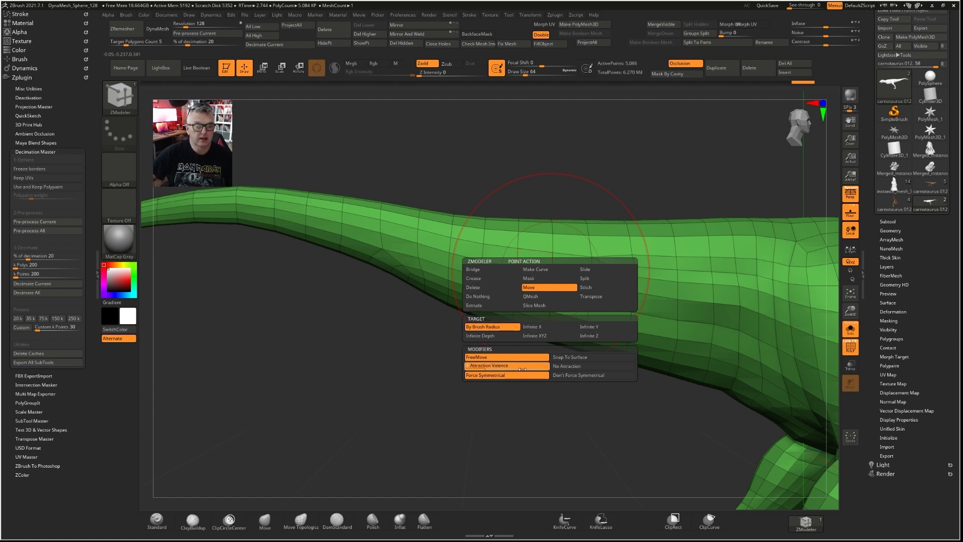
Set the ZModeler polygon action to PolyGroup with Polyloop as its target.
ctrl+right_drag(367, 277, 413, 272)
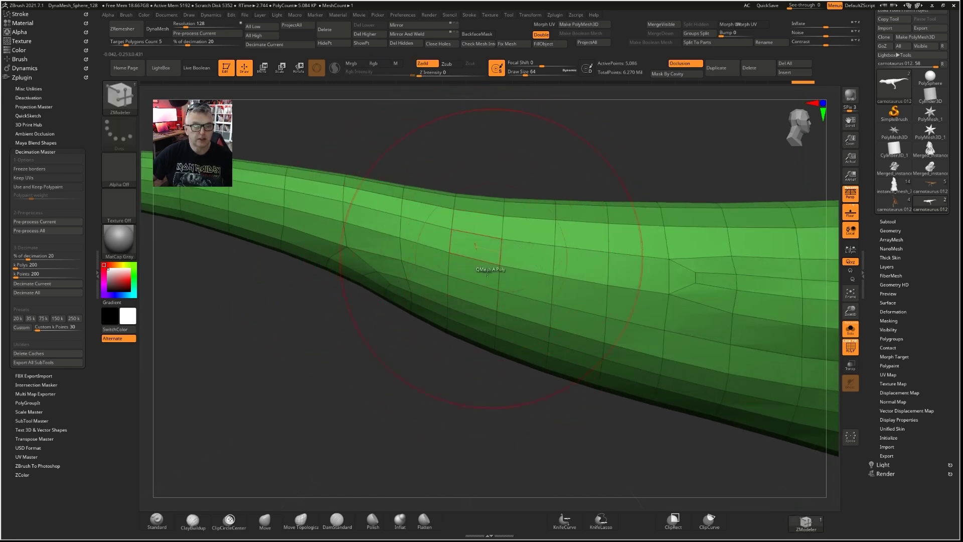
ctrl+right_drag(479, 250, 430, 242)
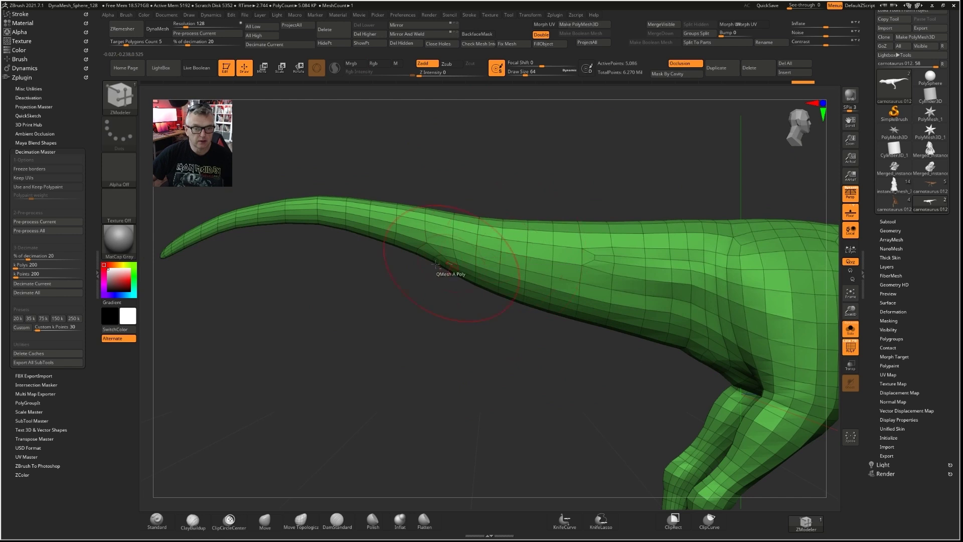
alt+right_drag(656, 216, 574, 215)
ctrl+right_drag(609, 292, 623, 291)
right_drag(545, 262, 553, 251)
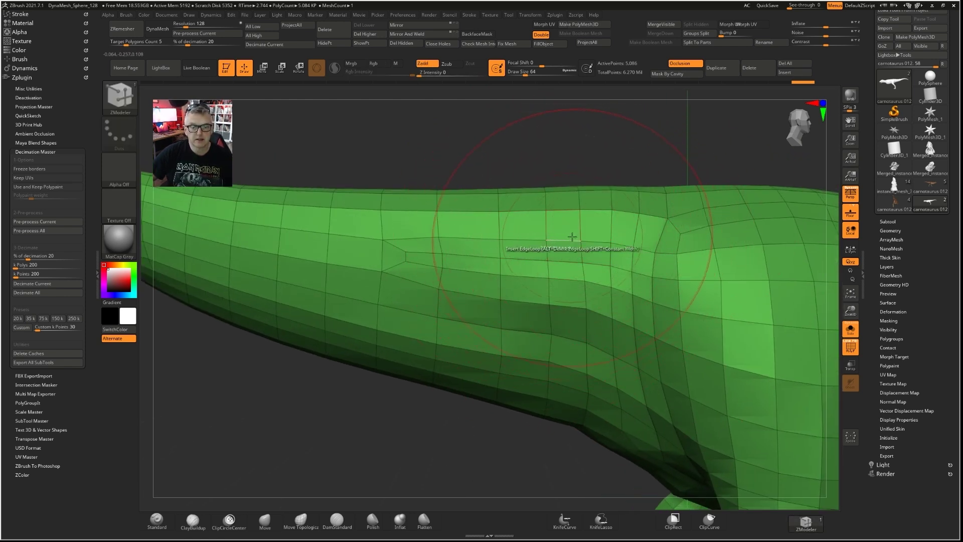
key(space)
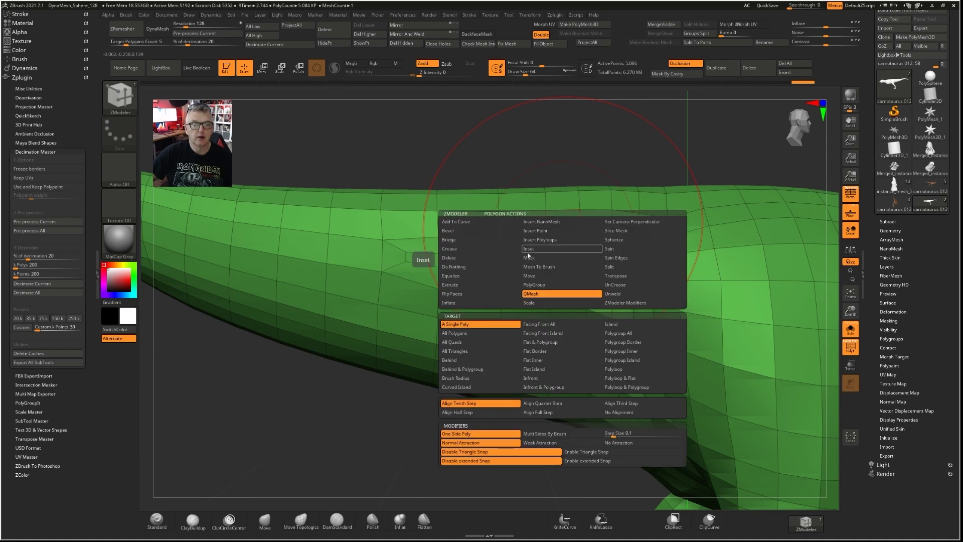
click(540, 285)
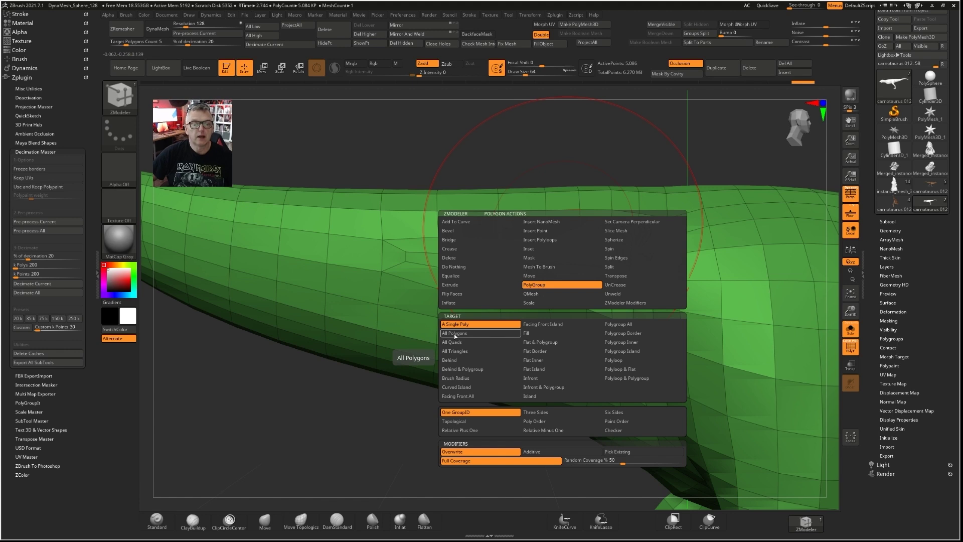
click(616, 360)
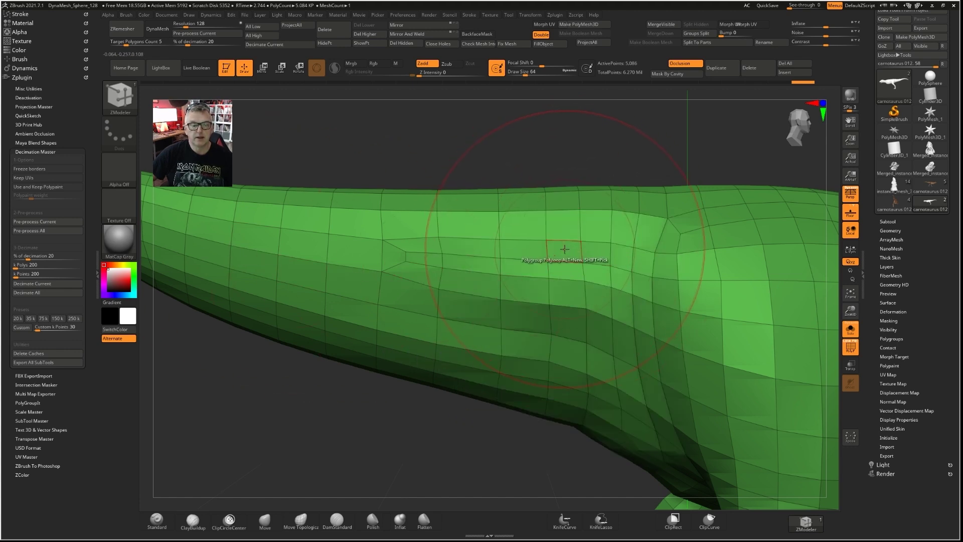
Try assigning polyloop polygroups lengthwise and crosswise at the base of the carnotaurus tail.
mouse_move(638, 243)
ctrl+right_down()
mouse_move(637, 260)
mouse_move(548, 253)
ctrl+right_up()
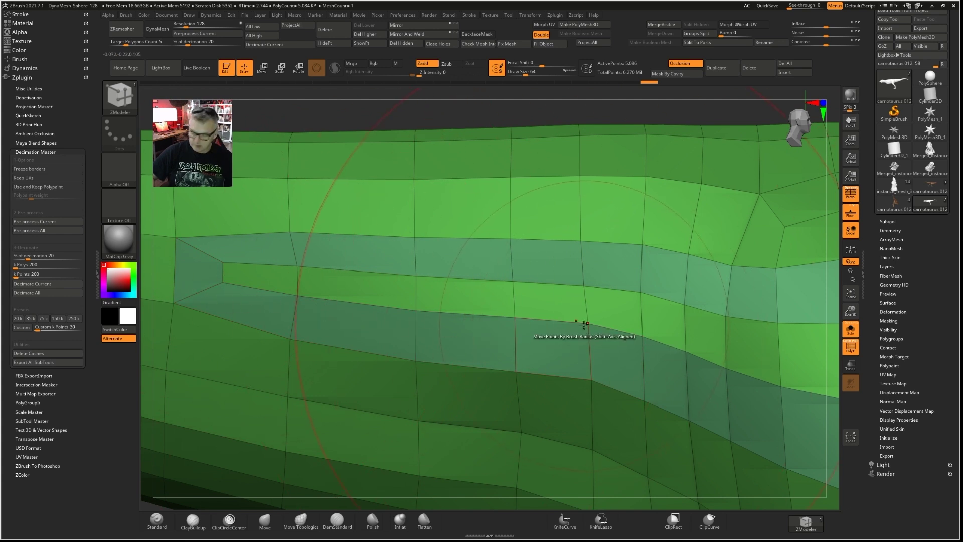
click(610, 249)
drag(678, 274, 562, 283)
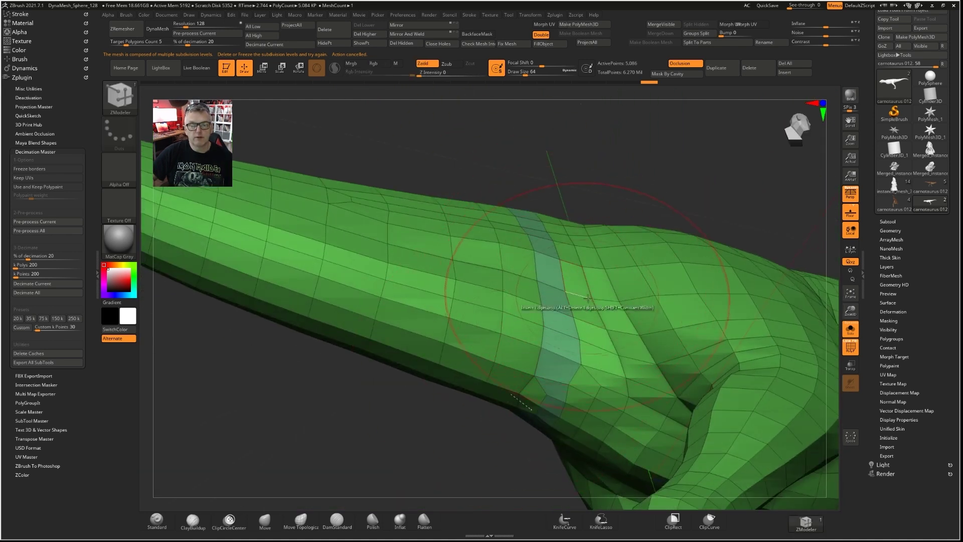
scroll(588, 298, up, 5)
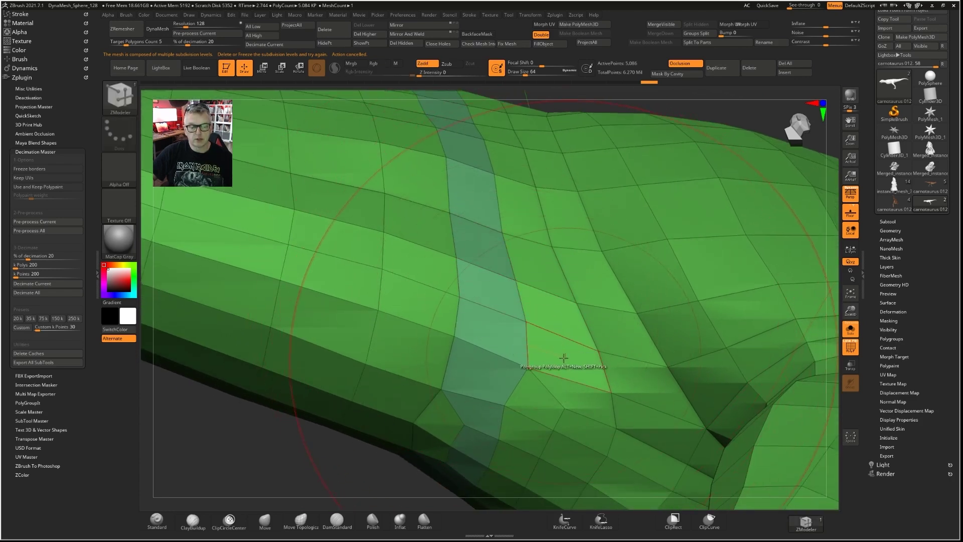
drag(564, 358, 540, 306)
scroll(483, 322, up, 6)
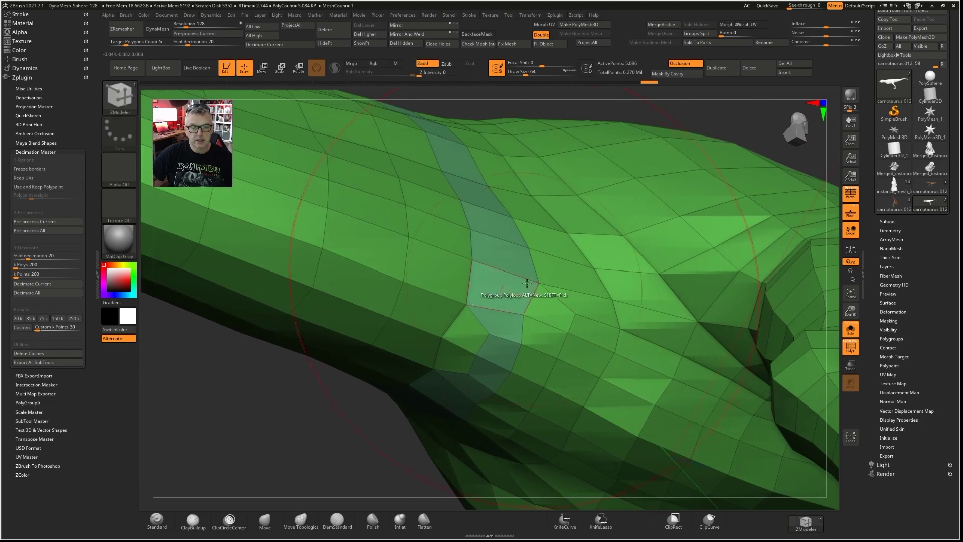
drag(311, 390, 461, 300)
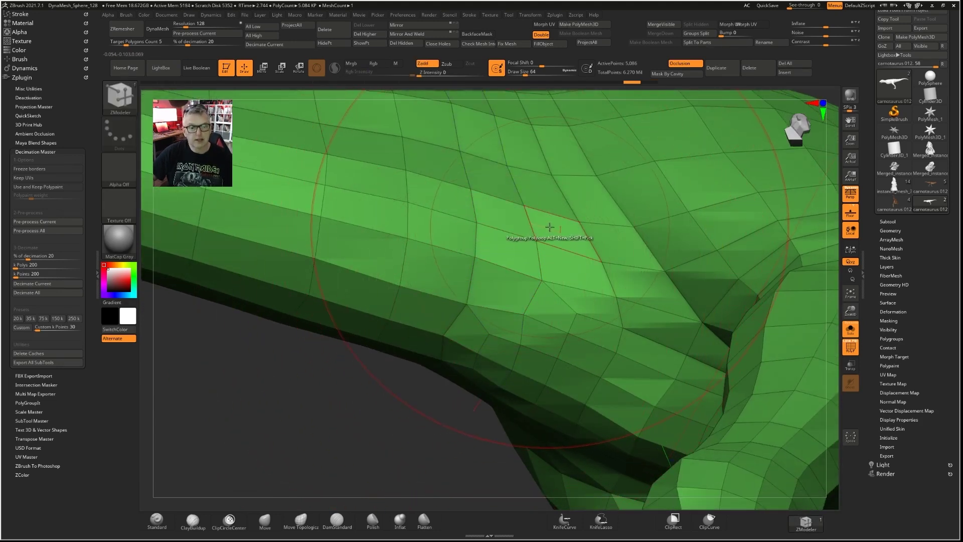
Assign a separate polygroup to the polyloop encircling the base of the tail, just behind the hips.
ctrl+right_drag(533, 242, 482, 311)
drag(428, 365, 527, 235)
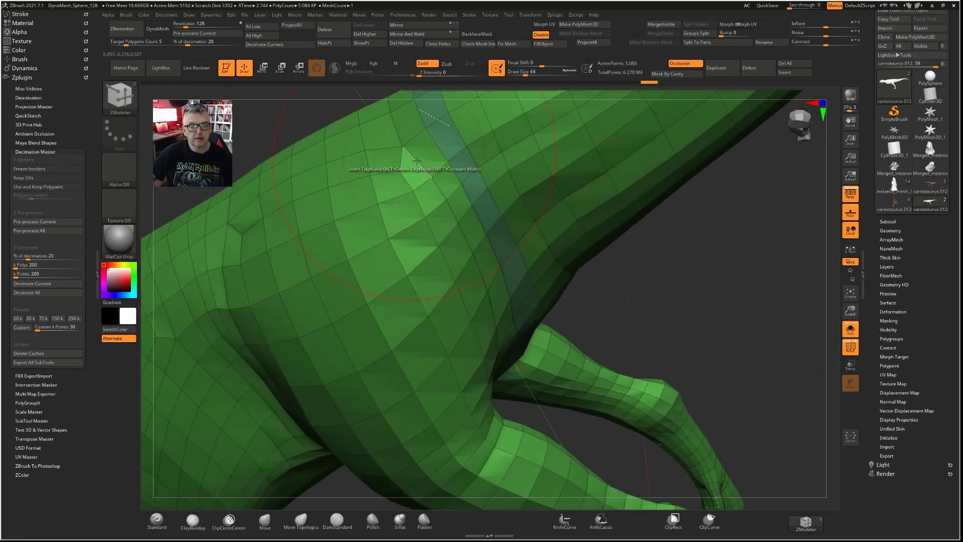
drag(677, 303, 556, 287)
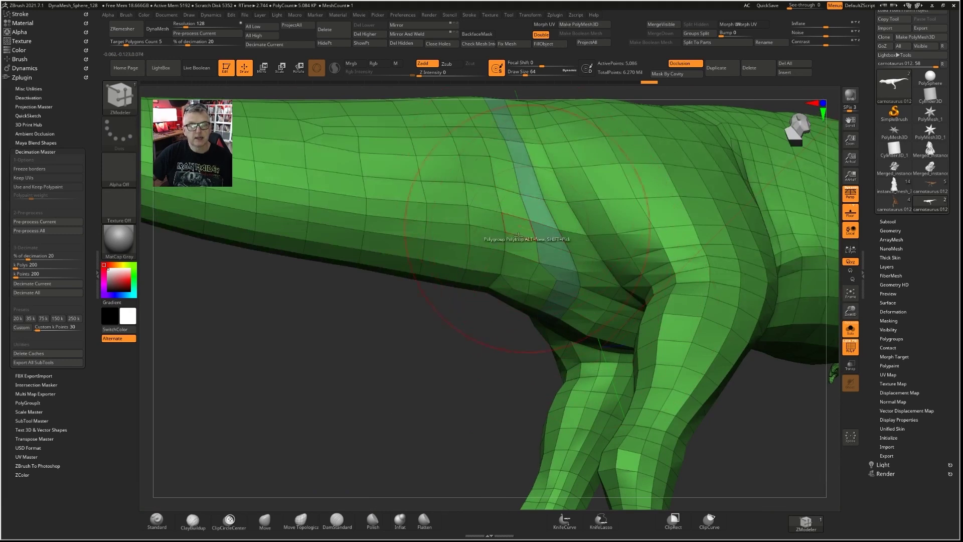
key(ctrl+z)
ctrl+right_drag(553, 200, 533, 189)
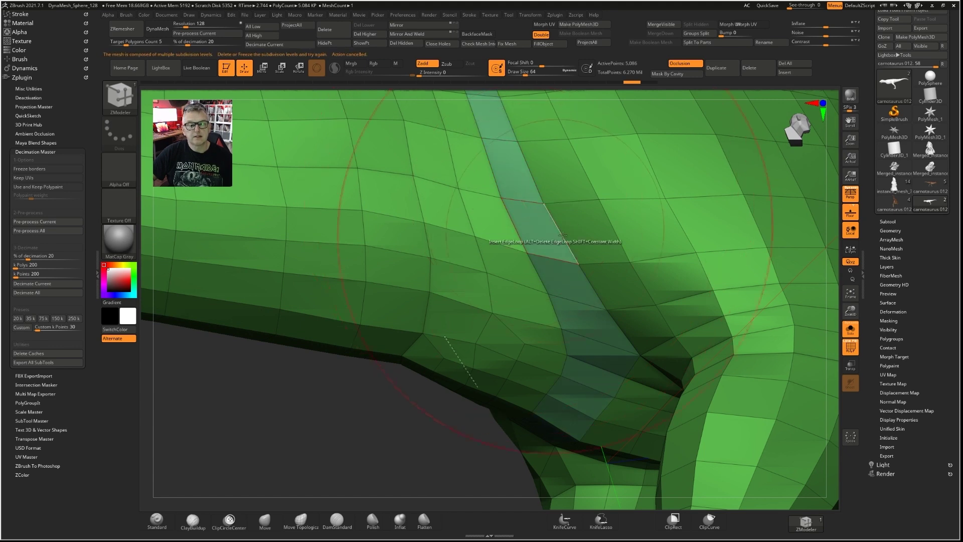
ctrl+right_drag(562, 236, 557, 321)
right_drag(451, 346, 434, 317)
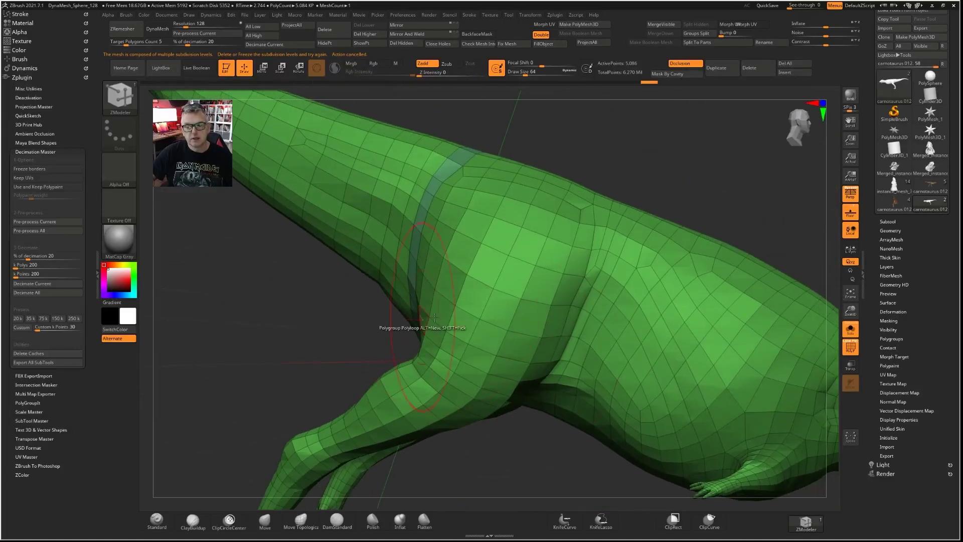
Assign a separate polygroup to the polyloop around the torso just in front of the thighs.
right_drag(531, 454, 671, 275)
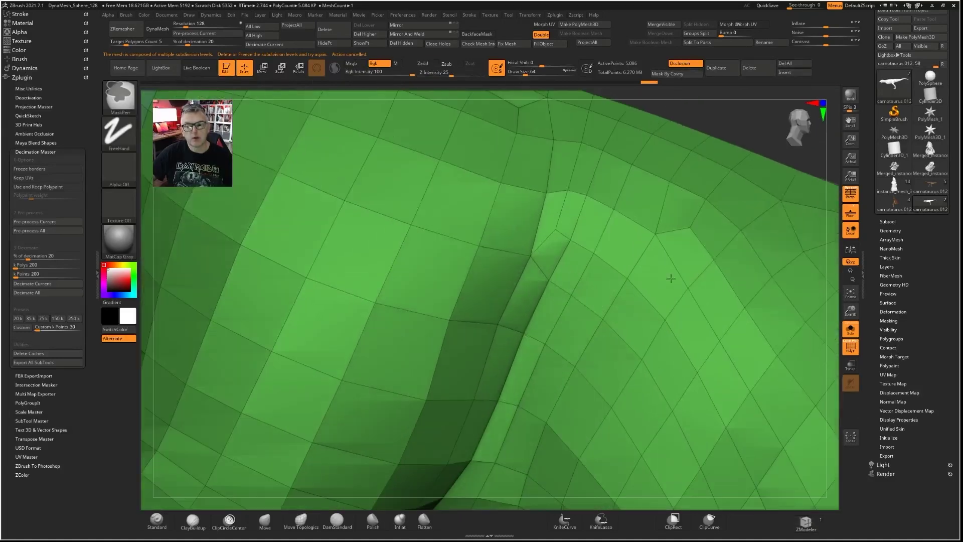
click(612, 167)
ctrl+right_drag(652, 189, 488, 230)
right_drag(346, 311, 509, 273)
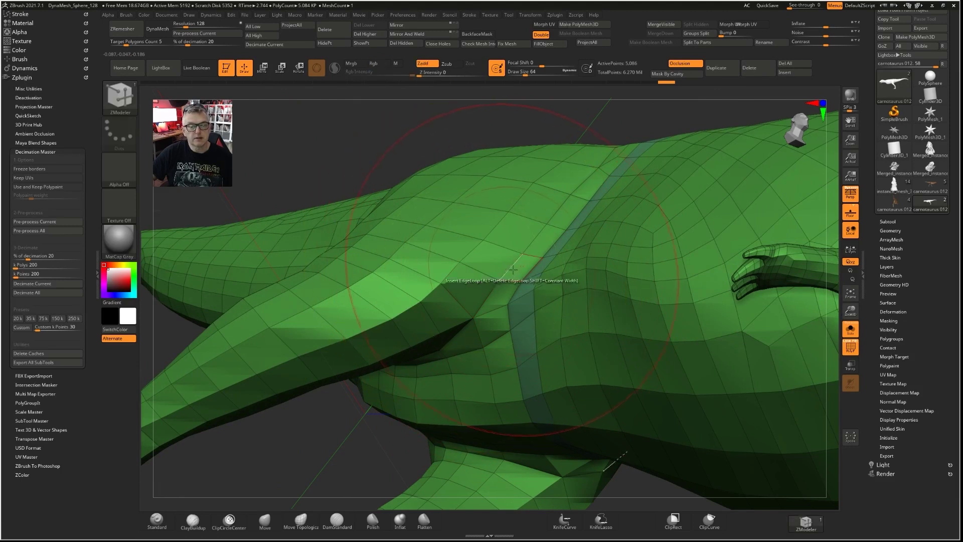
key(ctrl+z)
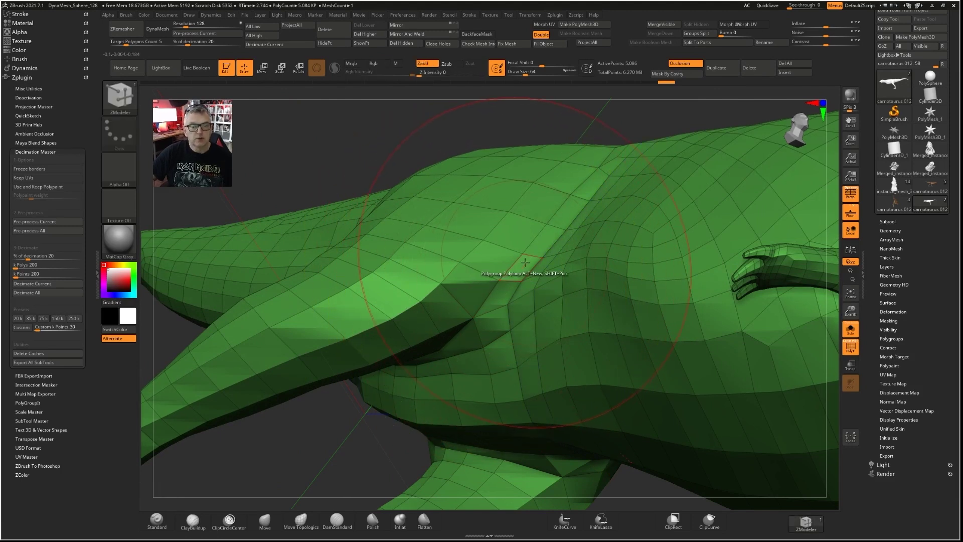
Try assigning polygroups to polyloops around the ankle, lower leg and small rear toe.
right_drag(384, 148, 612, 347)
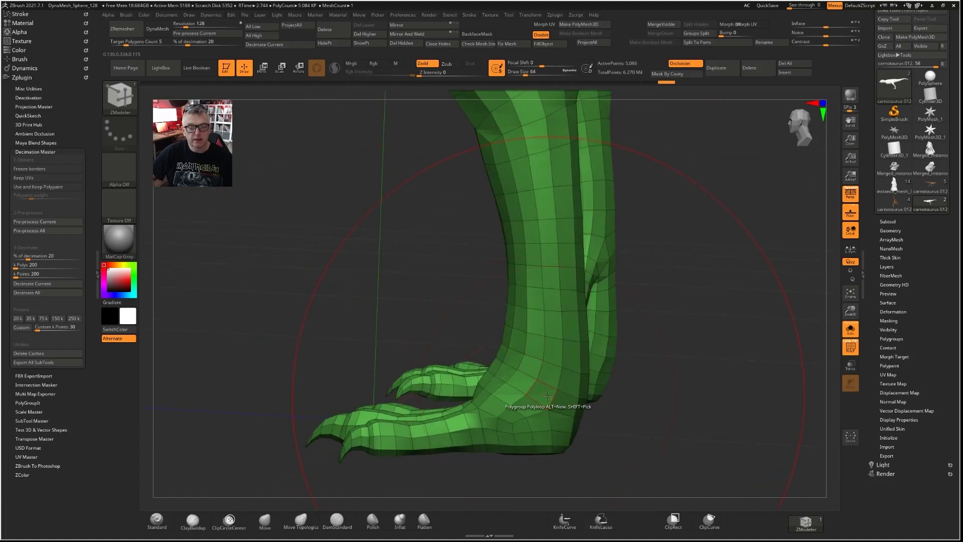
key(ctrl)
right_drag(519, 380, 547, 339)
right_drag(388, 305, 466, 348)
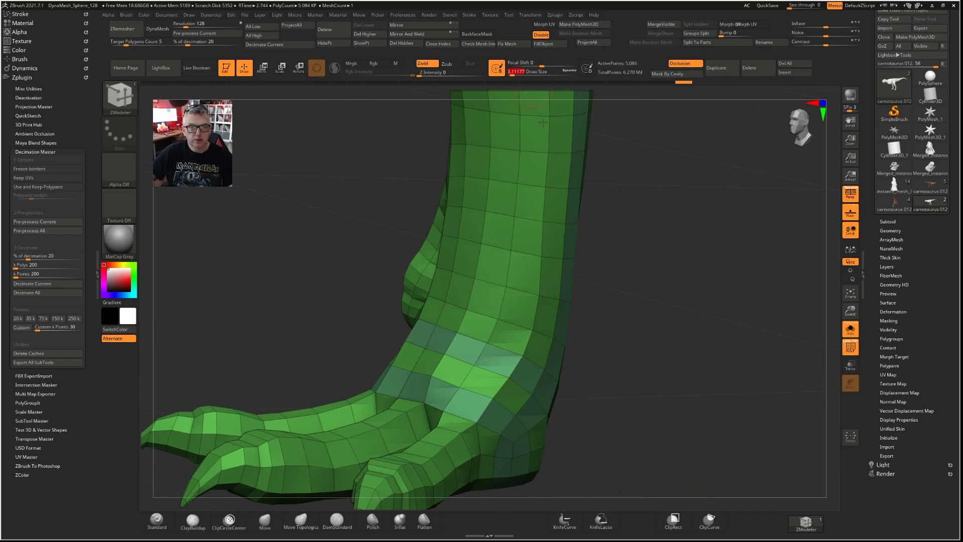
right_drag(550, 385, 501, 364)
right_drag(363, 295, 339, 332)
right_drag(407, 432, 667, 357)
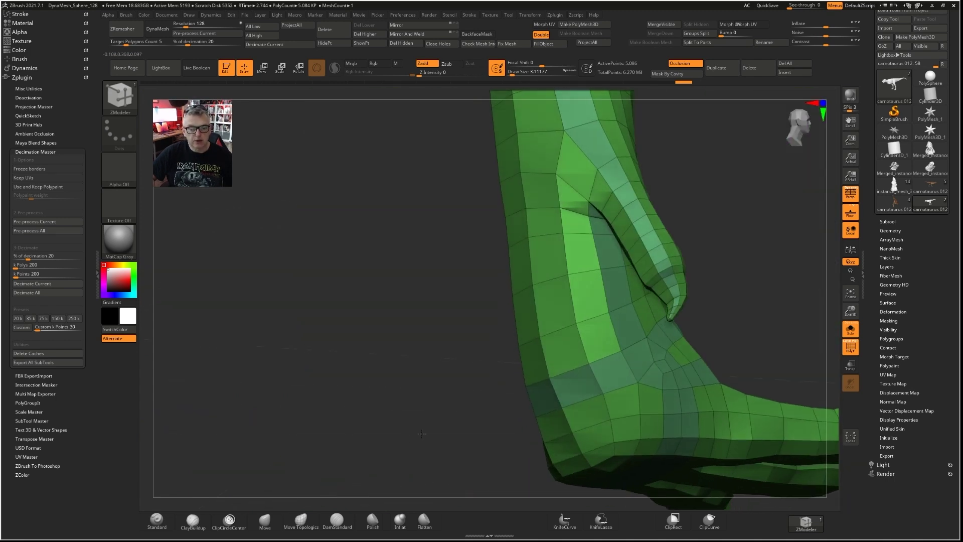
right_drag(439, 369, 449, 359)
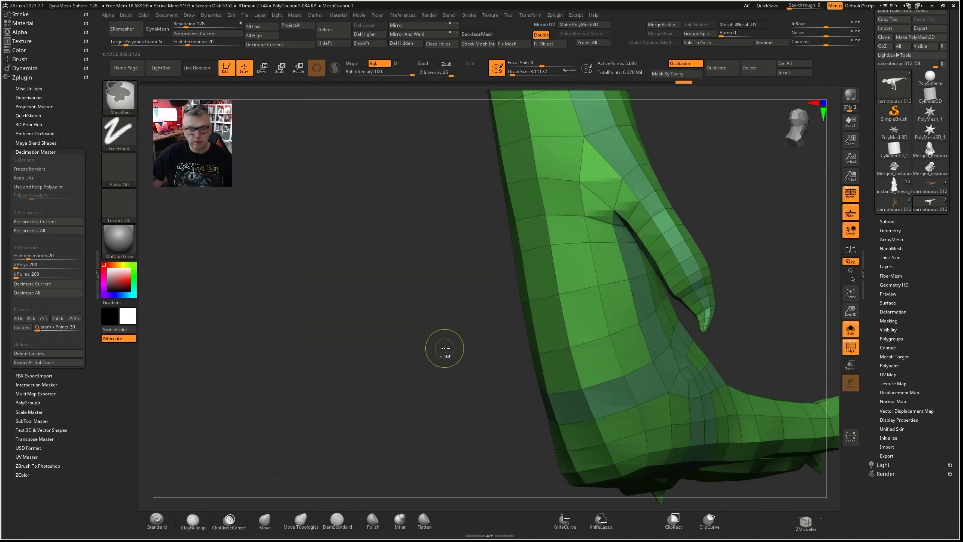
right_drag(371, 341, 446, 317)
Assign polygroups to the polyloops around the top of the small arm and the base of the neck.
right_drag(622, 244, 403, 283)
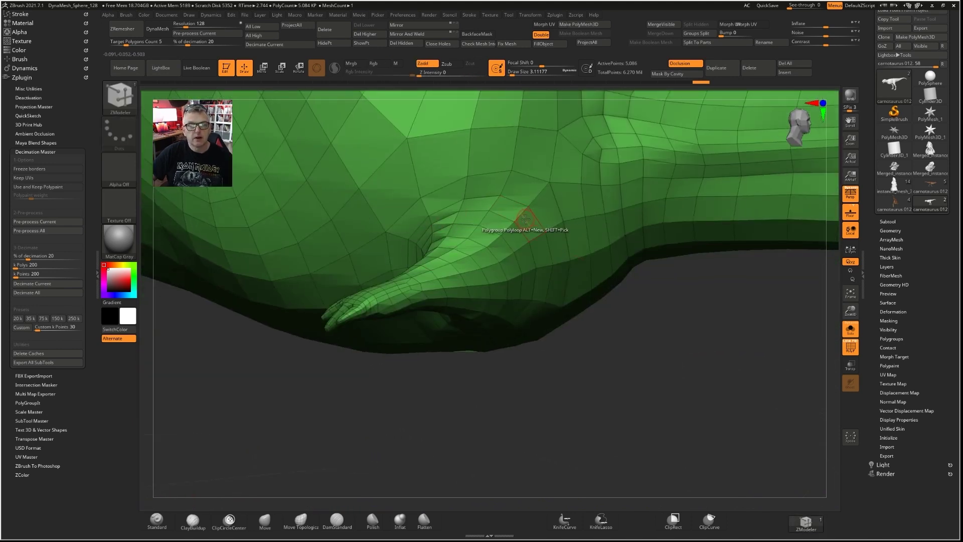
mouse_move(605, 271)
right_down()
mouse_move(597, 276)
mouse_move(680, 317)
mouse_move(590, 283)
mouse_move(468, 309)
mouse_move(573, 315)
mouse_move(520, 282)
mouse_move(515, 366)
right_up()
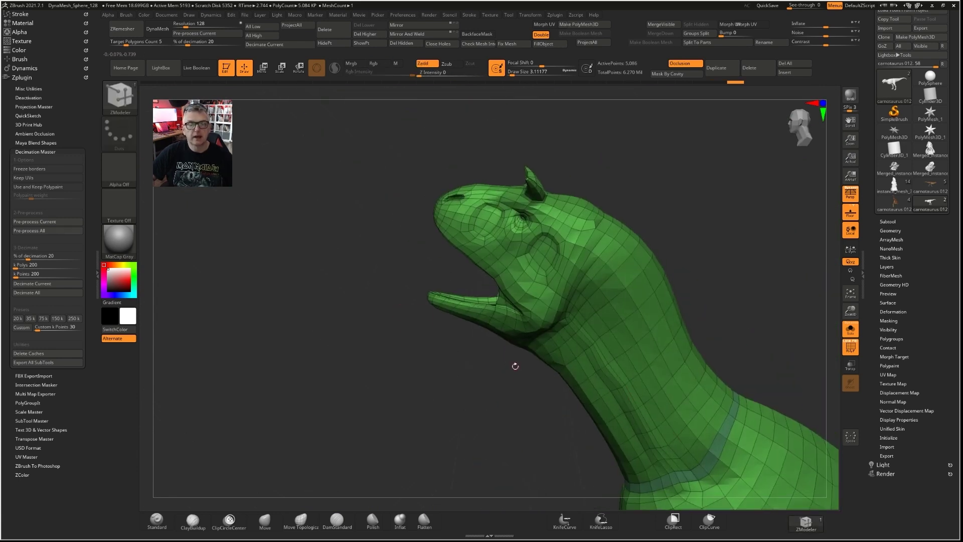
Assign a polygroup to the polyloop encircling the neck just behind the head.
alt+right_drag(469, 317, 484, 337)
ctrl+right_drag(587, 312, 635, 317)
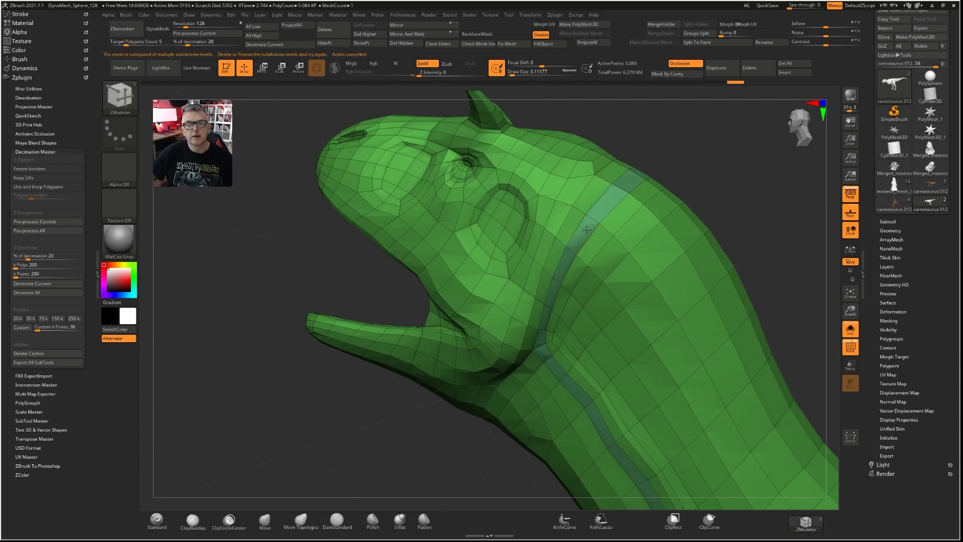
right_drag(398, 417, 426, 405)
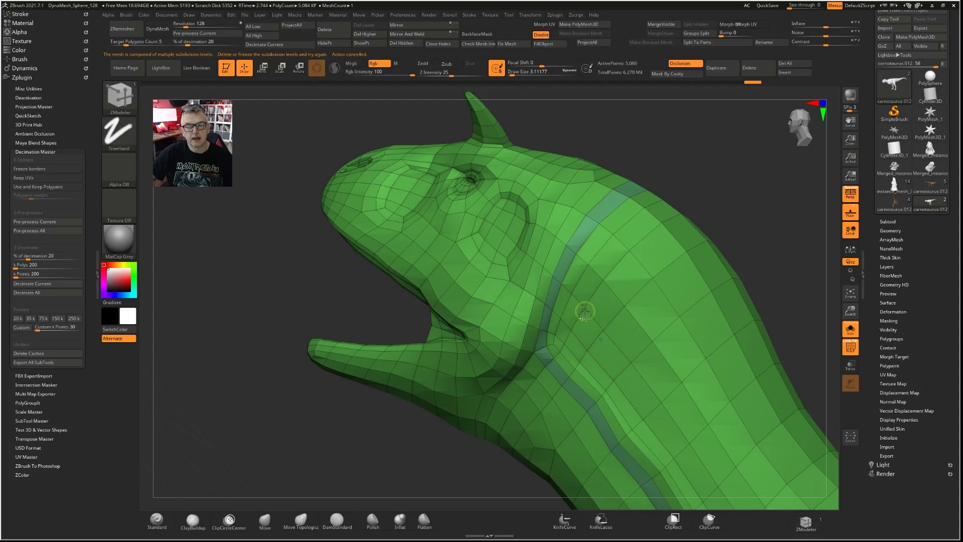
ctrl+right_drag(578, 317, 531, 295)
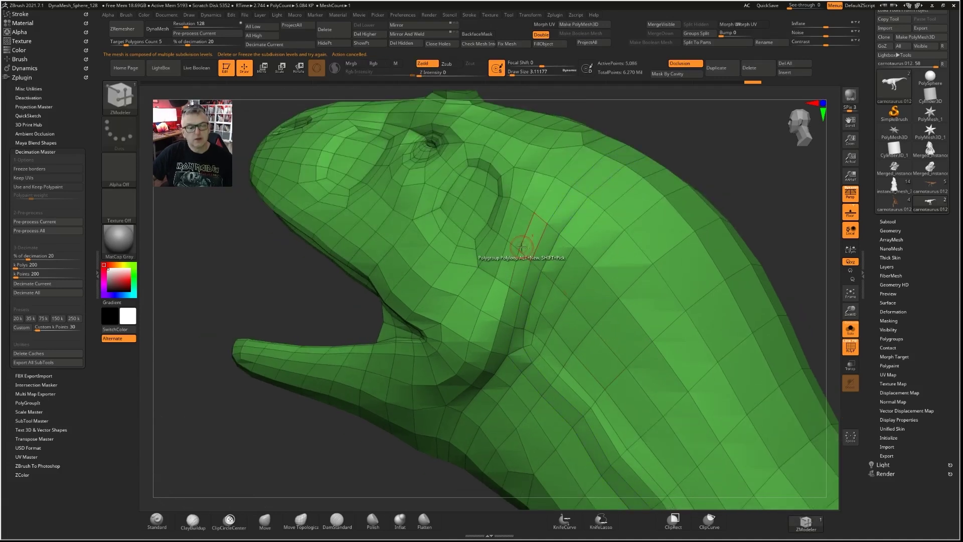
mouse_move(505, 369)
ctrl+right_down()
mouse_move(624, 238)
mouse_move(499, 282)
mouse_move(608, 232)
mouse_move(627, 270)
mouse_move(761, 285)
mouse_move(728, 323)
mouse_move(485, 234)
mouse_move(389, 415)
mouse_move(339, 437)
mouse_move(458, 366)
mouse_move(466, 278)
mouse_move(626, 339)
mouse_move(449, 286)
ctrl+right_up()
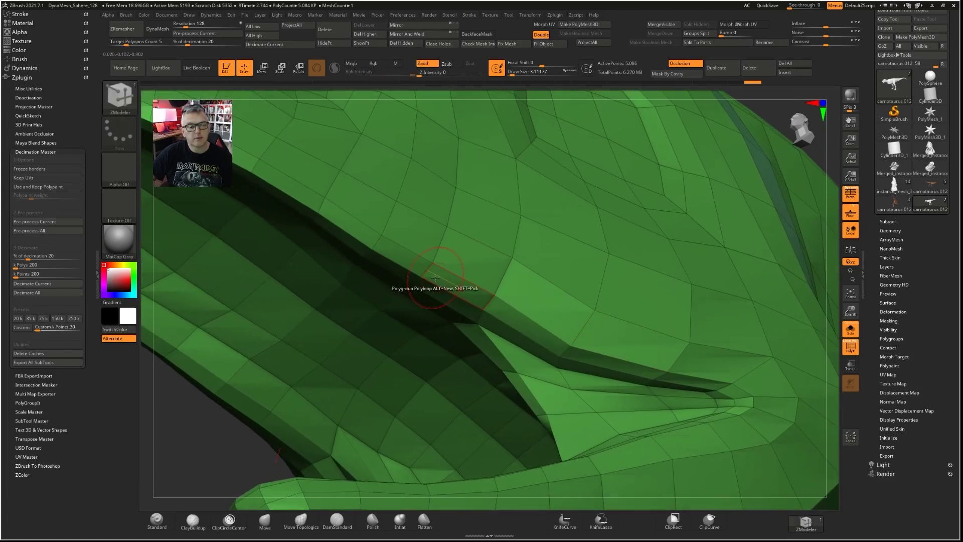
Assign a polygroup to a polyloop around the eye and try another at the base of the horn.
ctrl+right_drag(560, 311, 367, 317)
right_drag(261, 357, 563, 478)
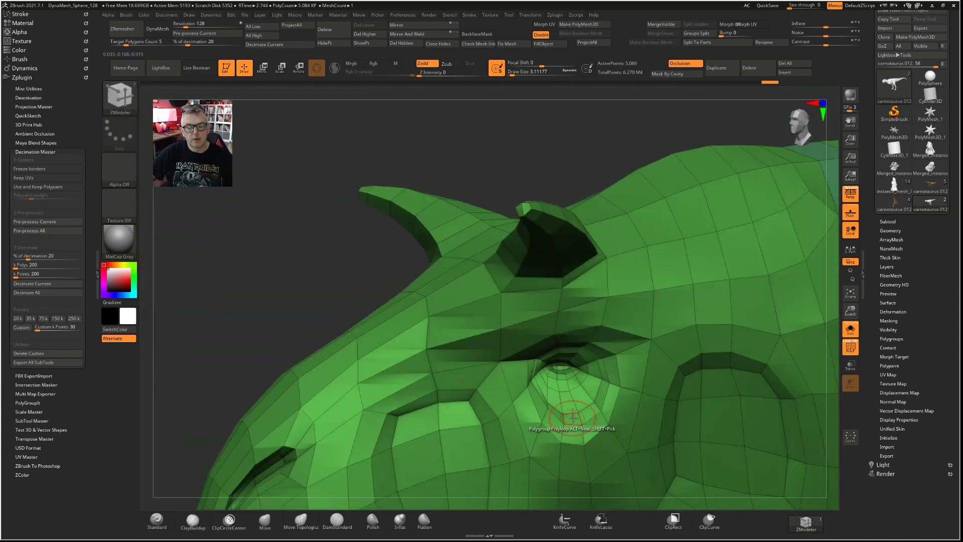
ctrl+right_drag(577, 416, 492, 271)
right_drag(403, 287, 474, 371)
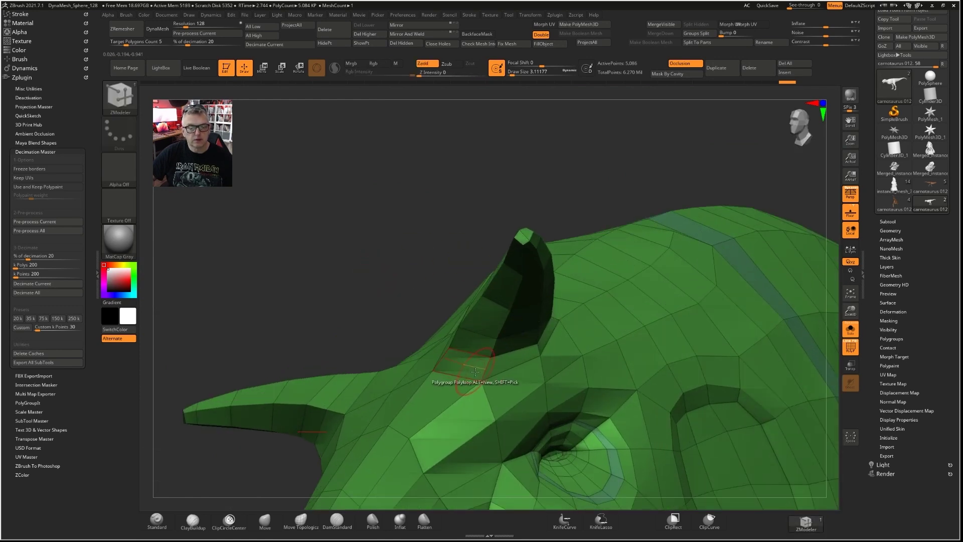
click(475, 369)
ctrl+right_drag(522, 337, 322, 233)
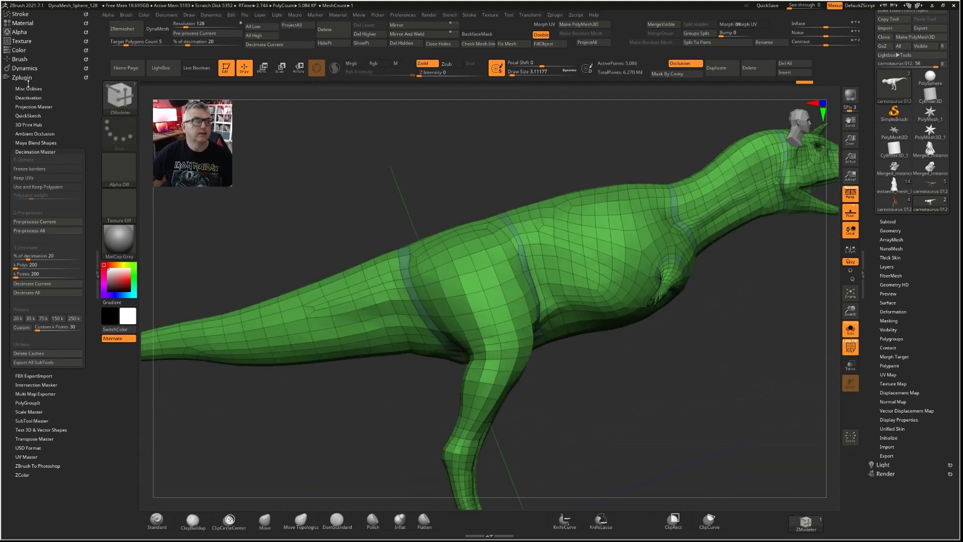
Collapse the Decimation Master options and open the PolyGroupIt plugin options.
click(30, 151)
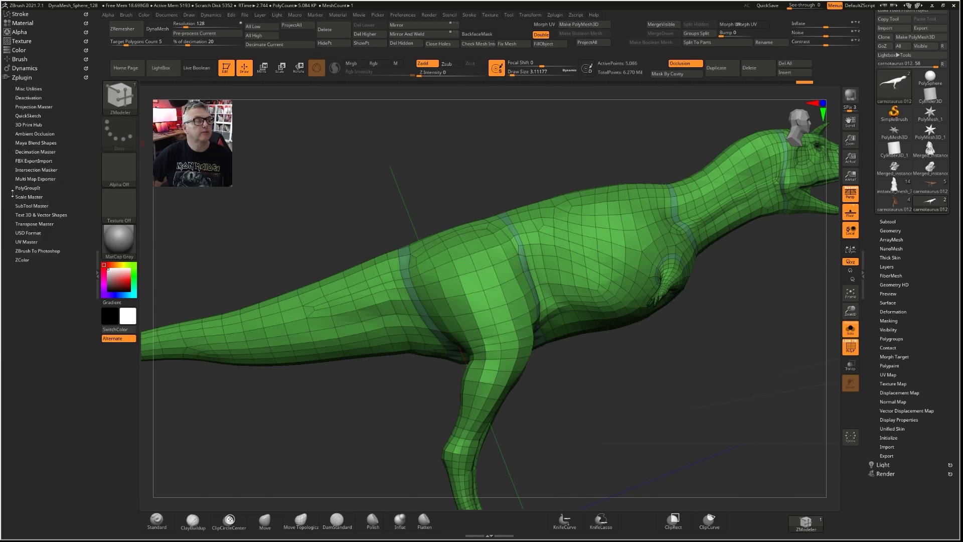
click(27, 188)
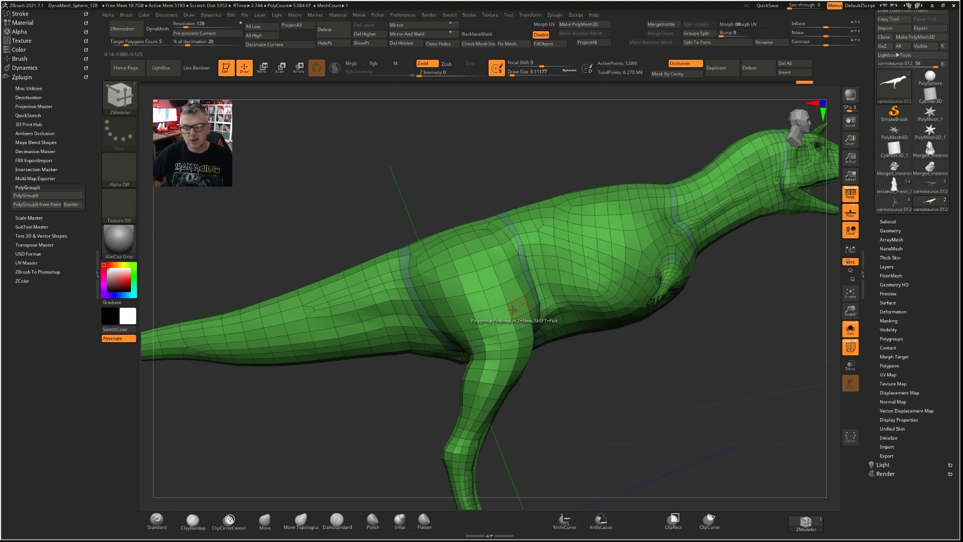
drag(715, 385, 675, 386)
ctrl+right_drag(675, 386, 660, 426)
alt+right_drag(522, 322, 459, 327)
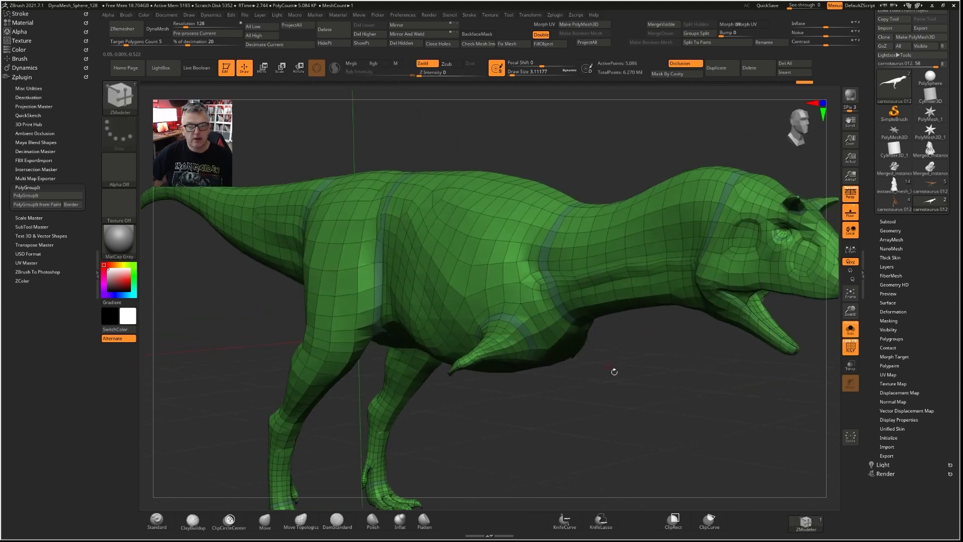
drag(614, 372, 592, 329)
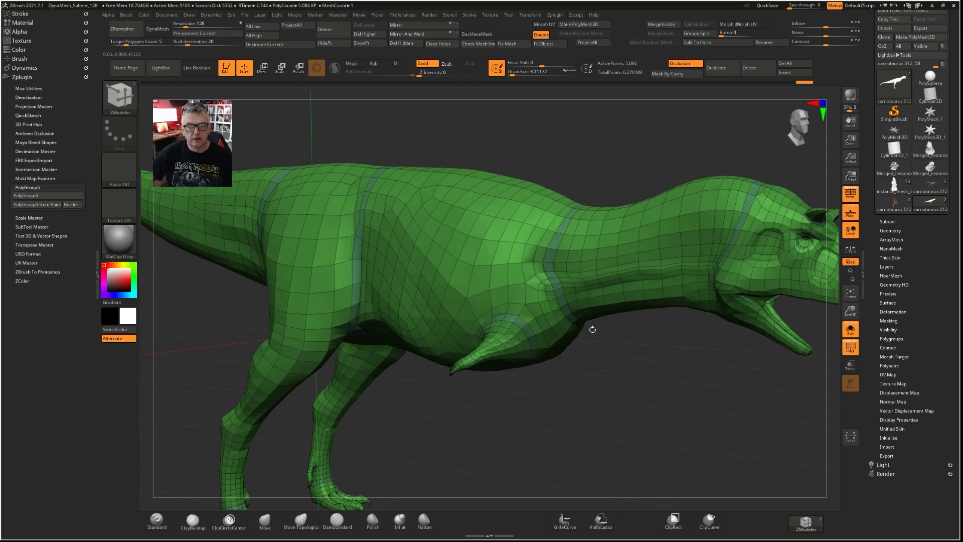
Isolate the carnotaurus's main body polygroup, then invert the visibility so only the boundary polyloops and small parts show.
ctrl+shift+click(482, 225)
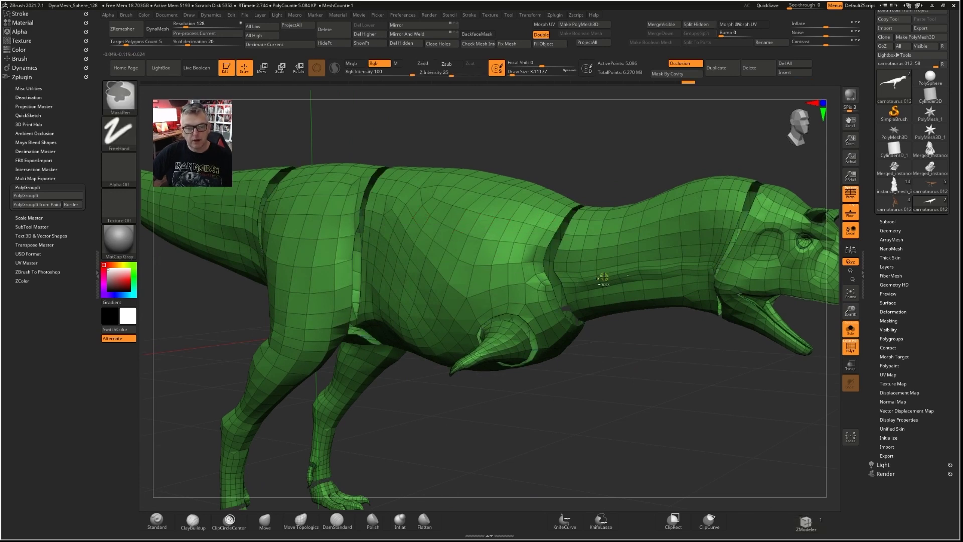
ctrl+right_drag(604, 279, 505, 189)
mouse_move(505, 189)
mouse_down()
mouse_move(533, 182)
mouse_move(509, 186)
mouse_up()
ctrl+right_drag(538, 260, 558, 276)
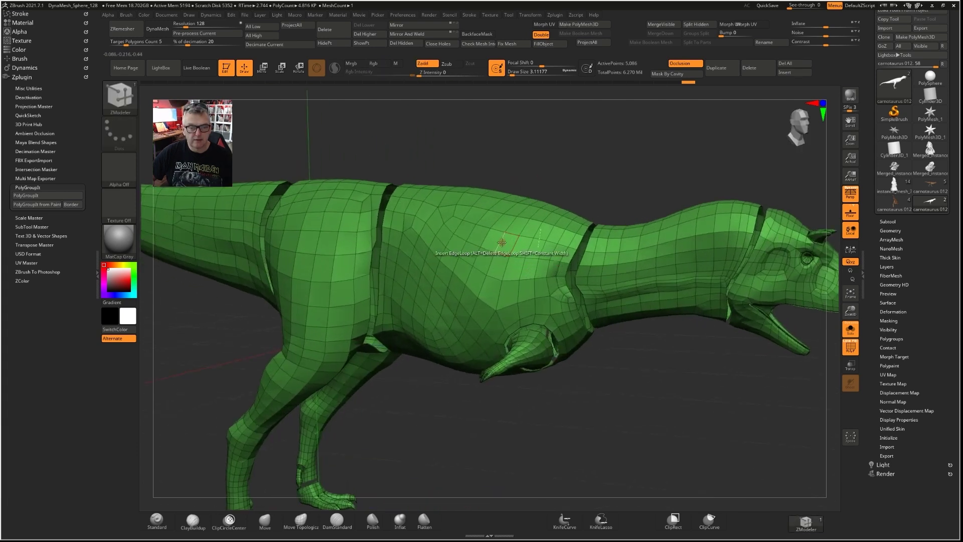
ctrl+shift+click(482, 259)
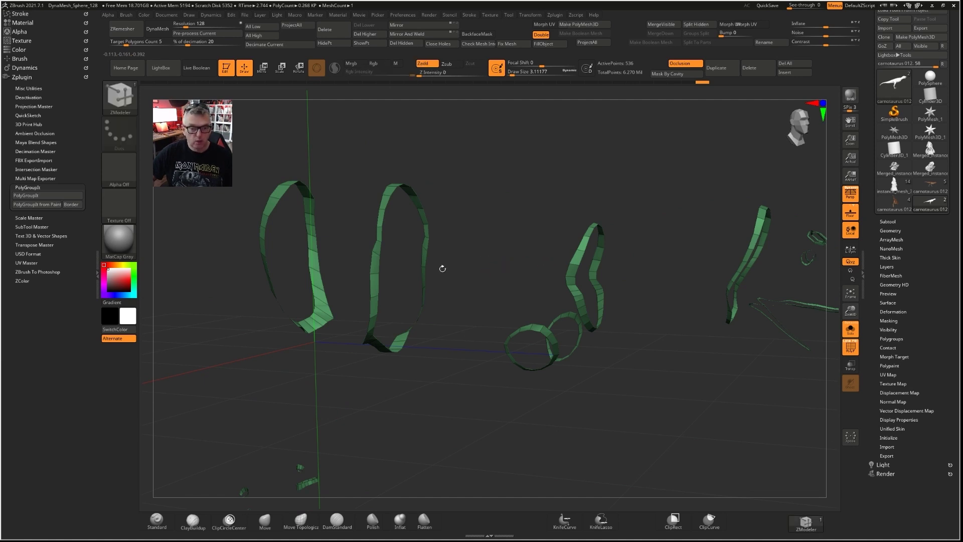
Apply Auto Groups to the isolated polyloops, then show the whole mesh again.
drag(870, 312, 891, 277)
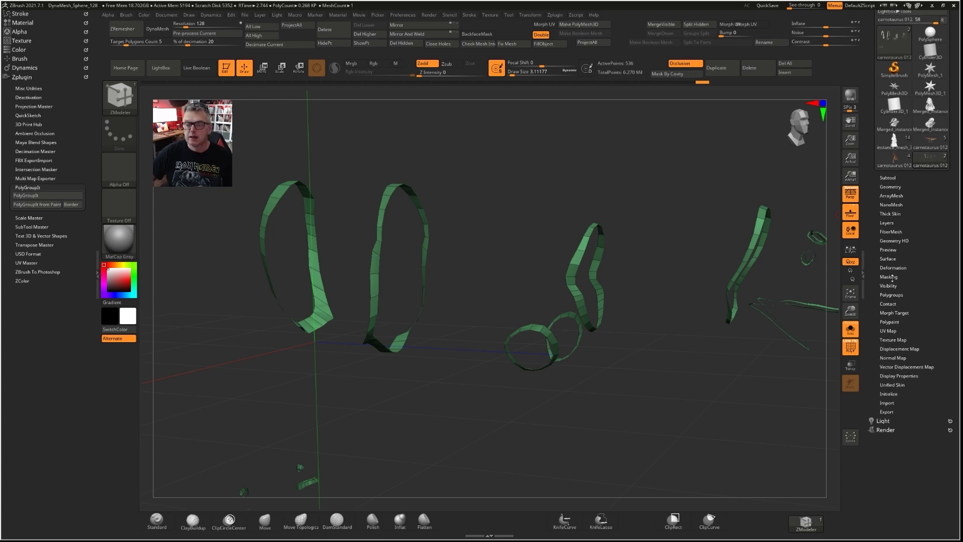
click(888, 295)
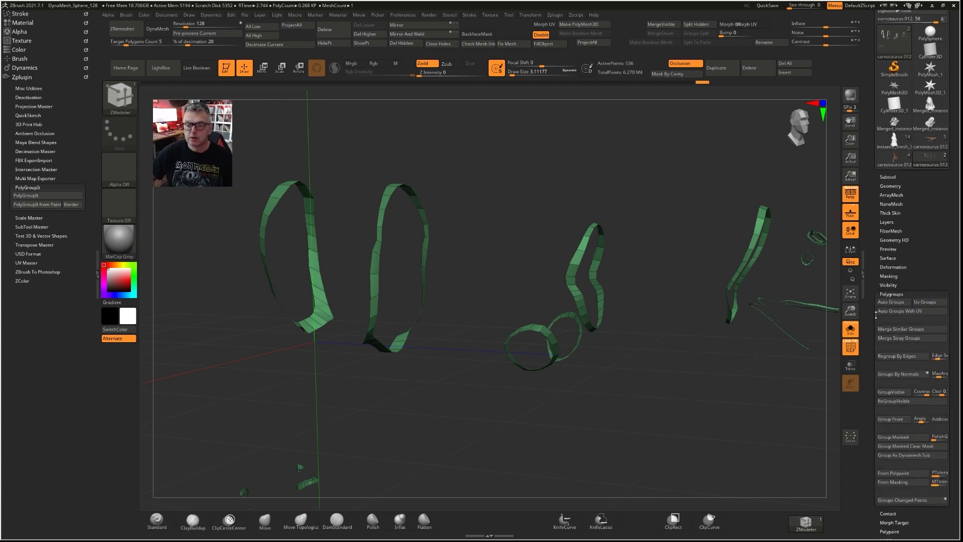
click(890, 303)
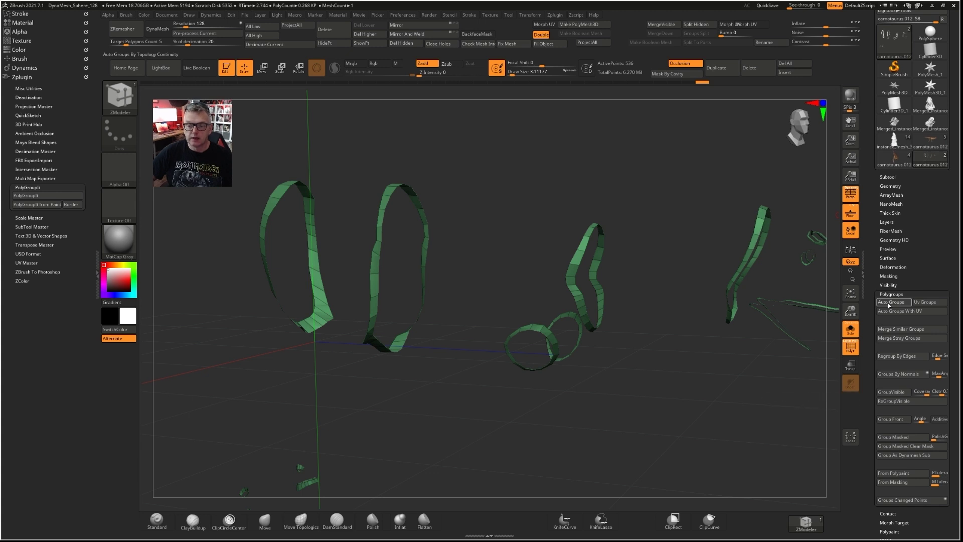
ctrl+shift+click(485, 420)
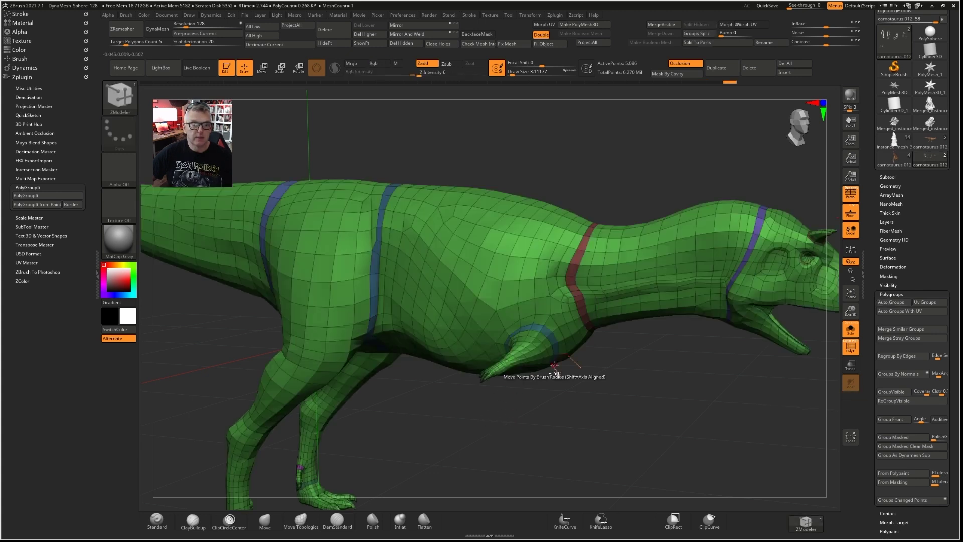
Isolate the green body sections between the polyloops, apply Auto Groups to them, and show the full mesh.
key(f)
drag(462, 440, 519, 290)
key(b)
key(z)
key(m)
alt+right_drag(519, 290, 440, 289)
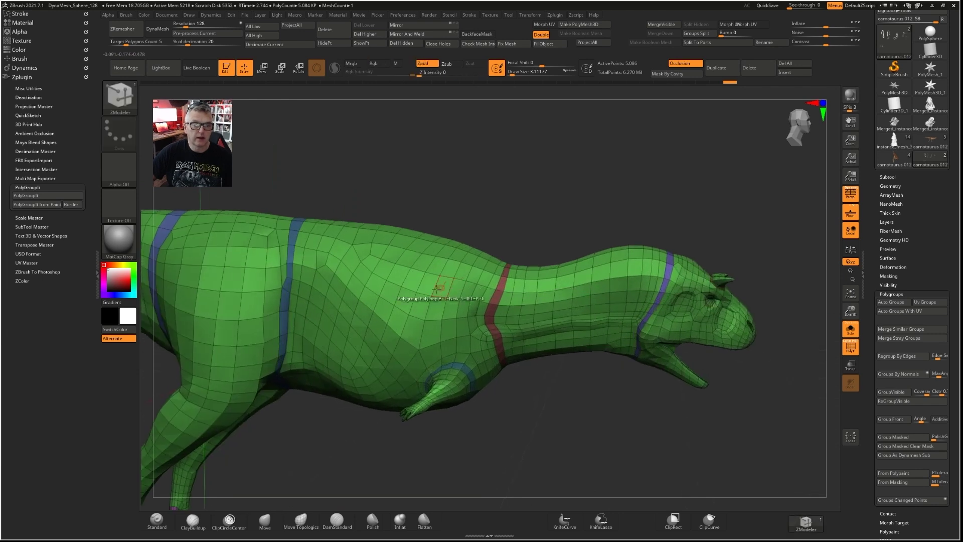
ctrl+shift+click(427, 285)
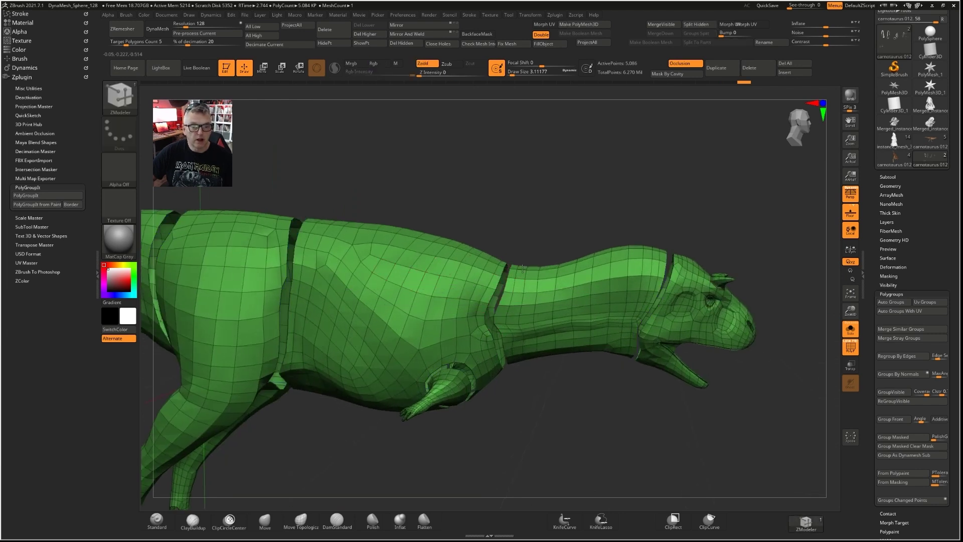
right_drag(522, 269, 514, 246)
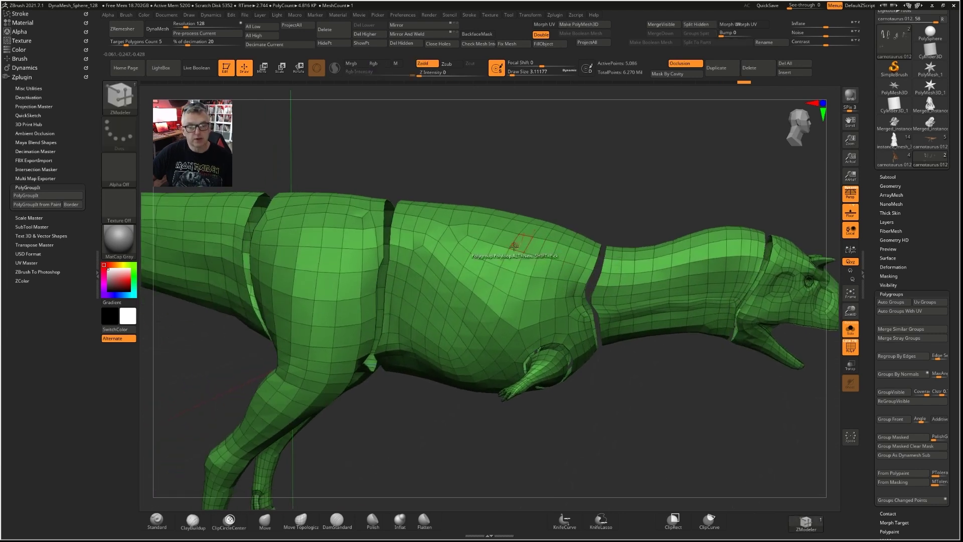
click(889, 304)
ctrl+shift+click(637, 386)
Change the carnotaurus's material to SkinShade4.
alt+right_drag(645, 386, 203, 338)
right_drag(326, 327, 201, 281)
click(120, 240)
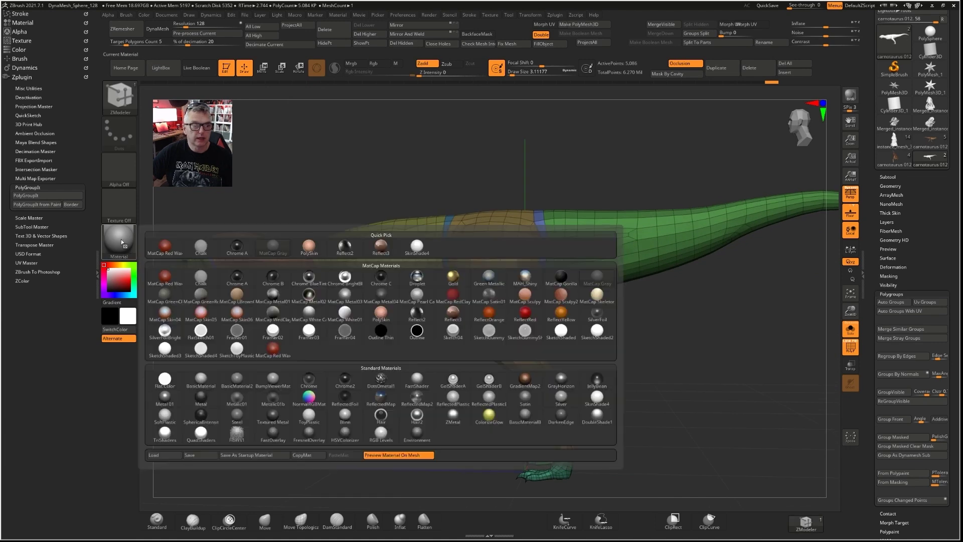
click(417, 246)
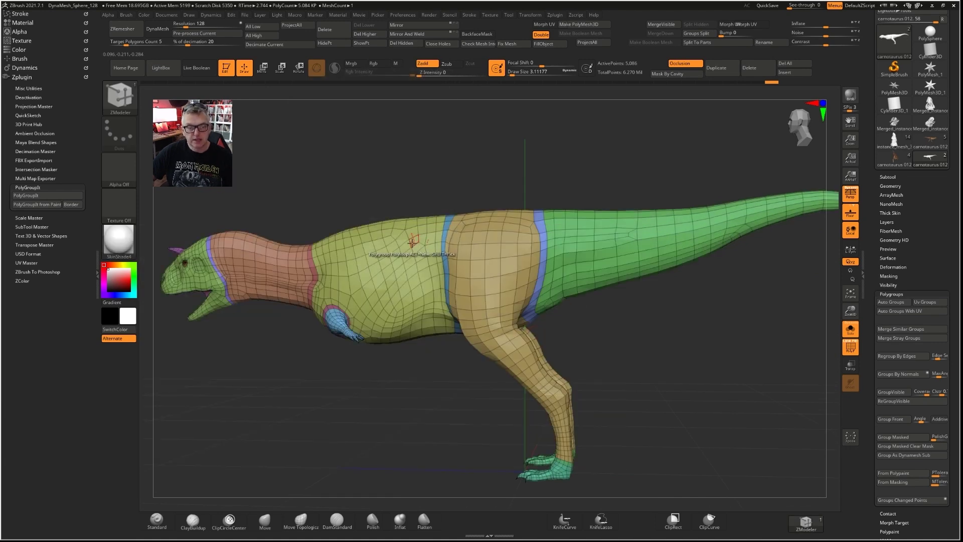
Hide the hip and leg polygroup to separate the tail from the torso.
mouse_move(386, 167)
right_down()
mouse_move(655, 337)
mouse_move(643, 316)
mouse_move(595, 318)
mouse_move(572, 366)
mouse_move(589, 317)
mouse_move(566, 301)
mouse_move(423, 232)
mouse_move(376, 247)
right_up()
key(b)
key(z)
key(m)
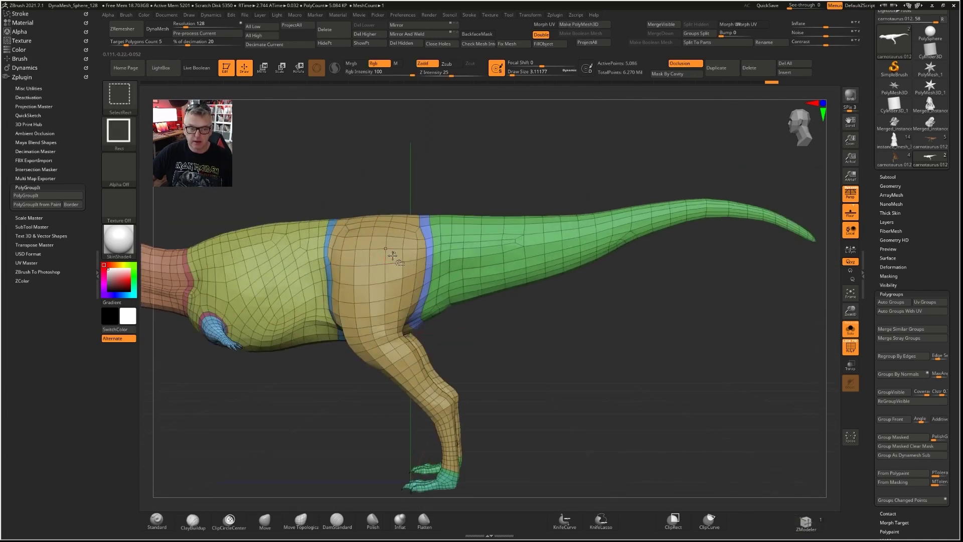
ctrl+shift+click(393, 255)
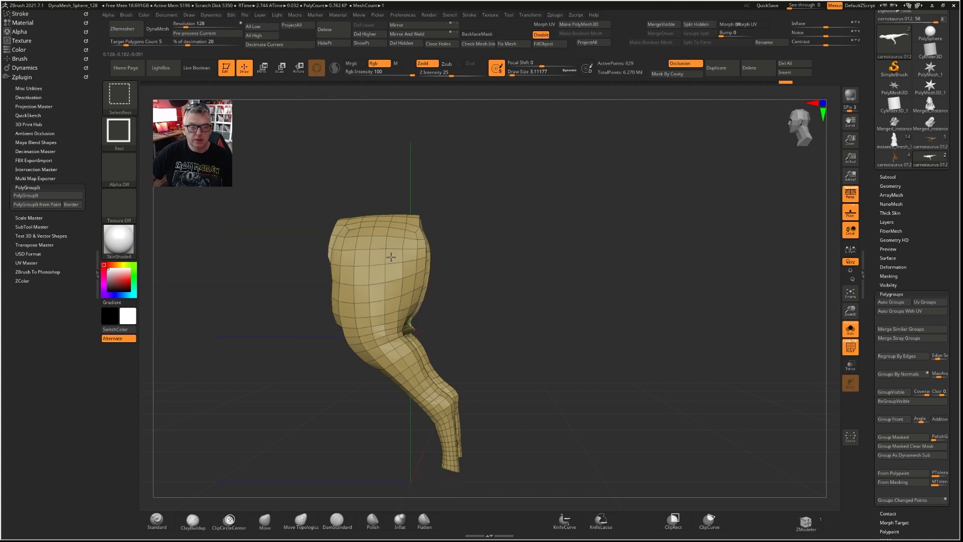
ctrl+shift+click(391, 256)
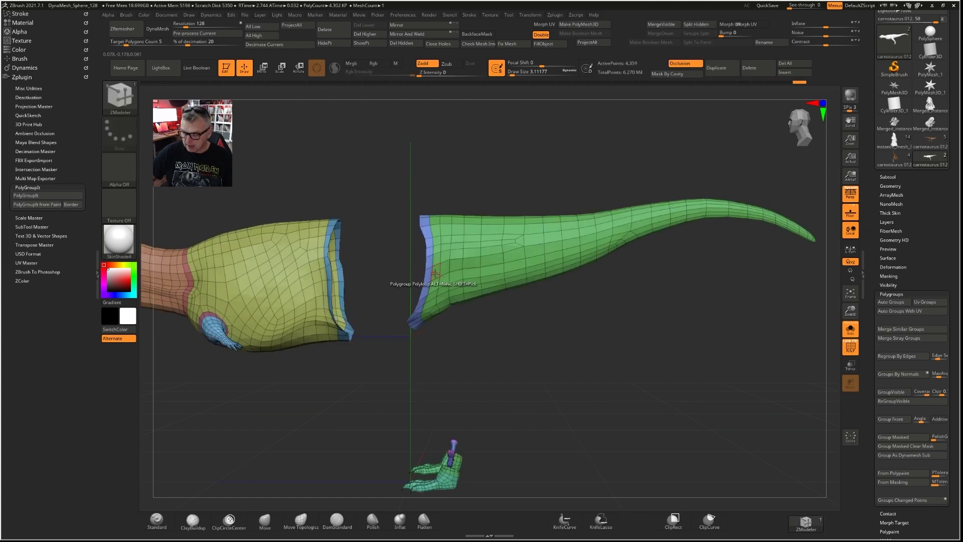
alt+drag(419, 262, 341, 266)
key(b)
key(m)
key(p)
mouse_move(616, 171)
ctrl+mouse_down()
mouse_move(342, 217)
mouse_move(369, 351)
mouse_move(352, 375)
ctrl+mouse_up()
key(b)
key(z)
key(m)
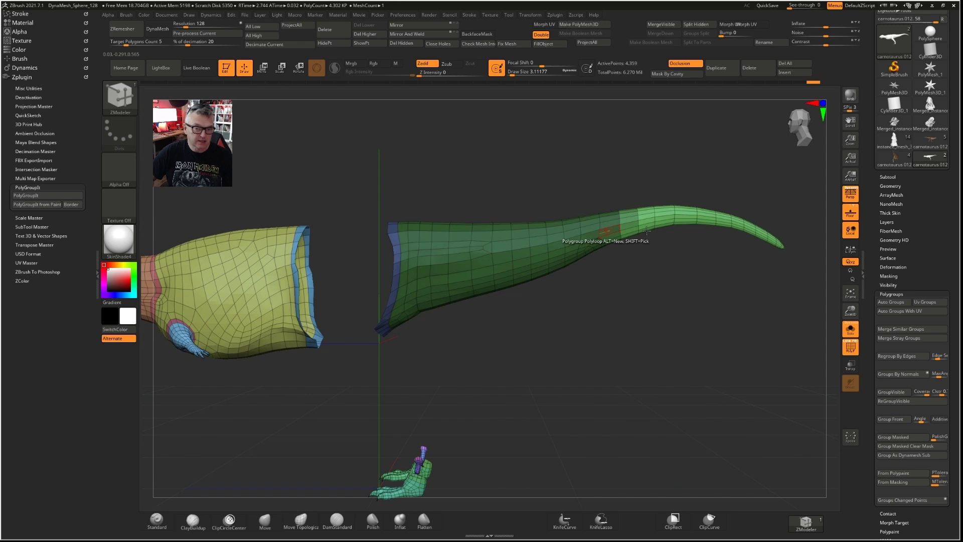
mouse_move(431, 170)
ctrl+mouse_down()
mouse_move(556, 306)
mouse_move(498, 251)
ctrl+mouse_up()
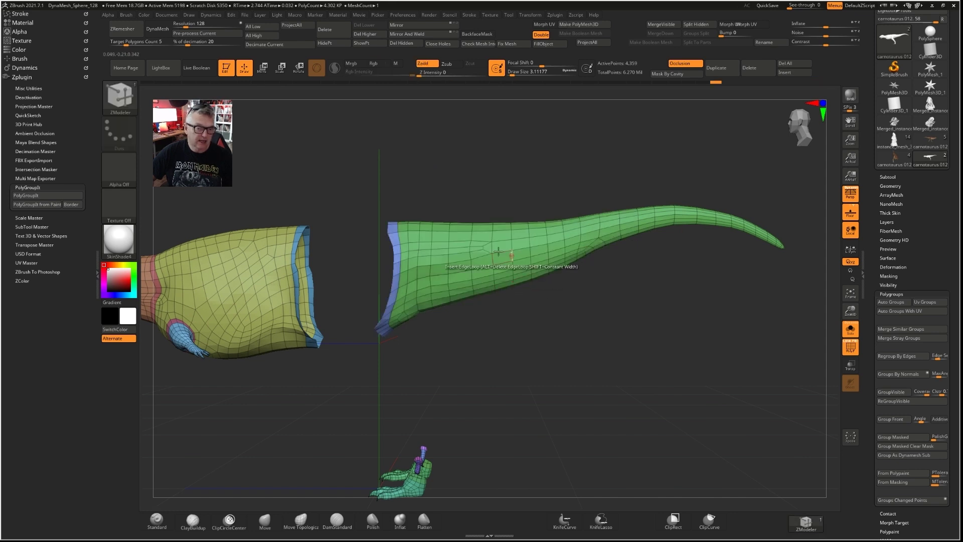
Choose the MaskLasso brush and mask the entire tail together with the polyloop at its base.
key(ctrl)
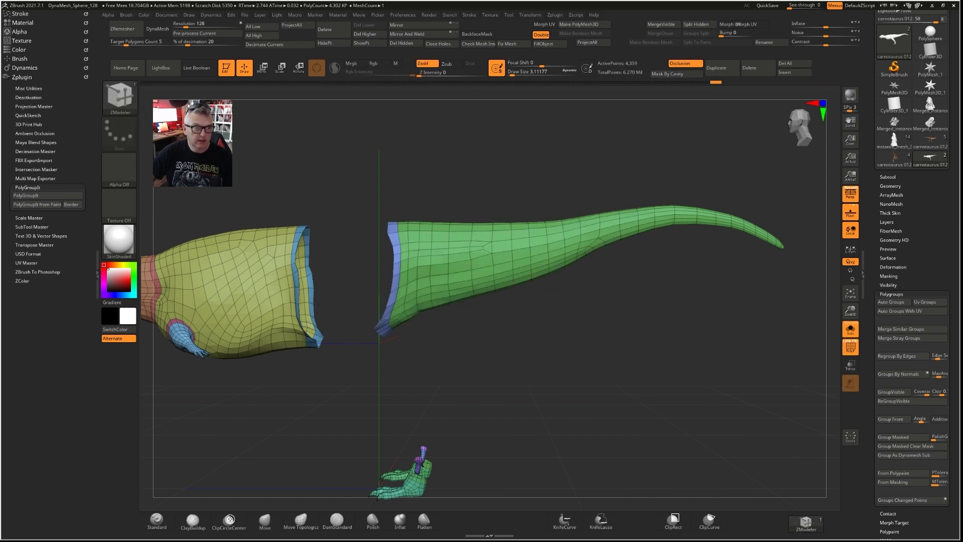
ctrl+click(121, 96)
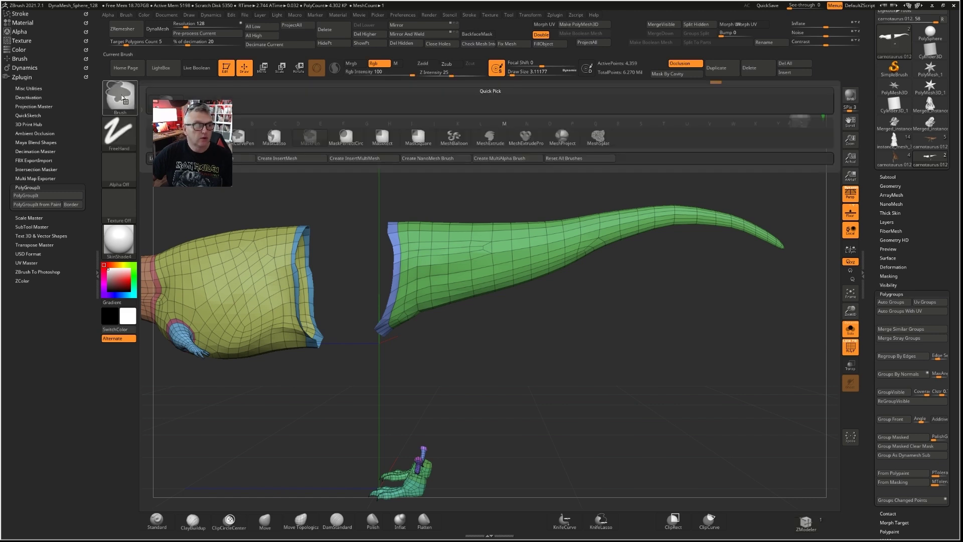
ctrl+click(118, 100)
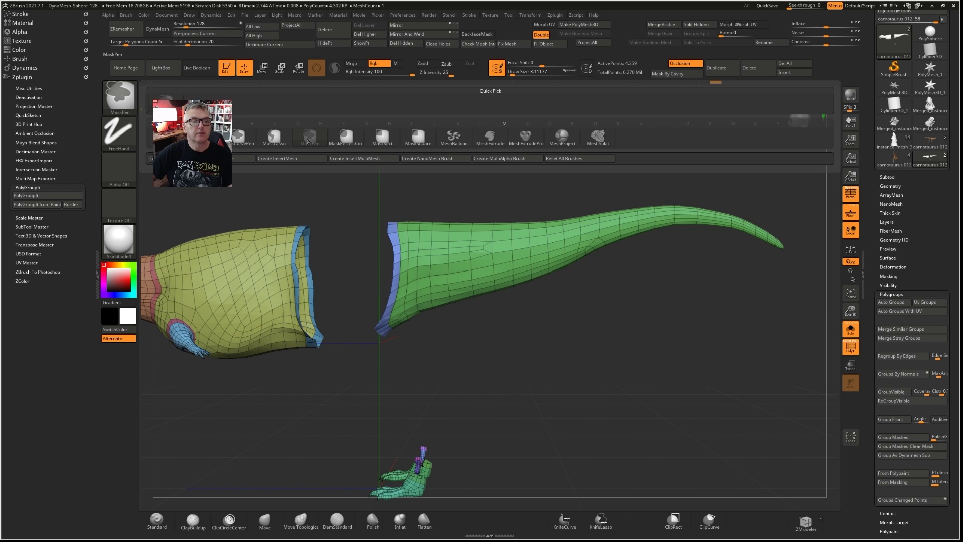
ctrl+click(275, 140)
mouse_move(379, 153)
ctrl+mouse_down()
mouse_move(396, 195)
mouse_move(341, 270)
mouse_move(672, 374)
mouse_move(813, 156)
mouse_move(697, 143)
ctrl+mouse_up()
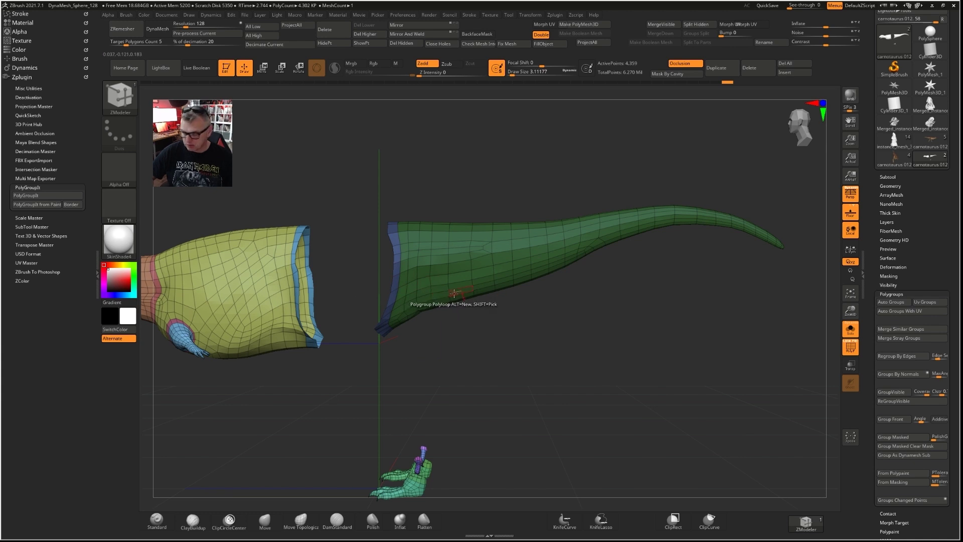
Turn off perspective and align the view to the carnotaurus's side.
key(p)
mouse_move(369, 175)
mouse_down()
mouse_move(402, 163)
mouse_move(466, 168)
mouse_up()
mouse_move(381, 225)
ctrl+right_down()
mouse_move(355, 245)
mouse_move(512, 221)
mouse_move(647, 155)
mouse_move(800, 115)
ctrl+right_up()
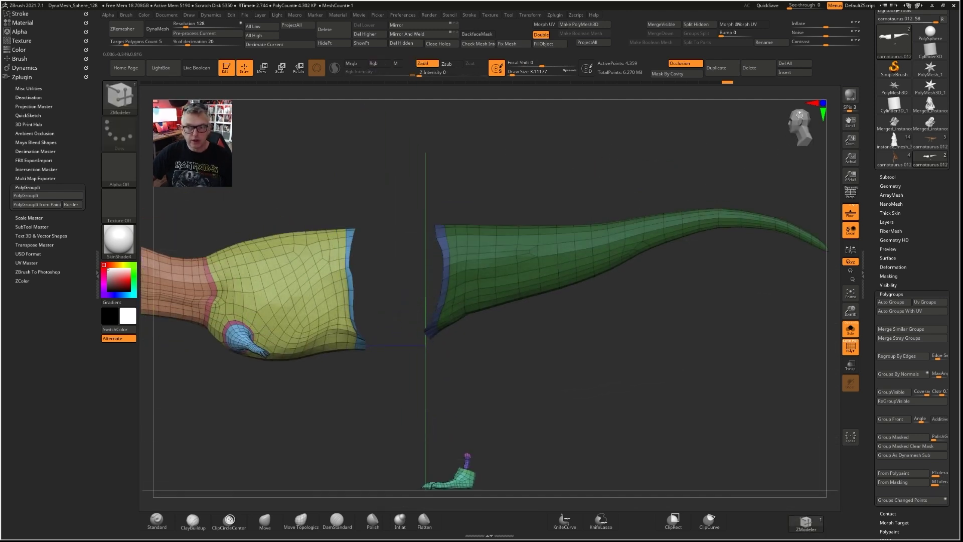
click(820, 114)
click(814, 103)
click(824, 102)
click(814, 103)
right_drag(561, 231, 419, 271)
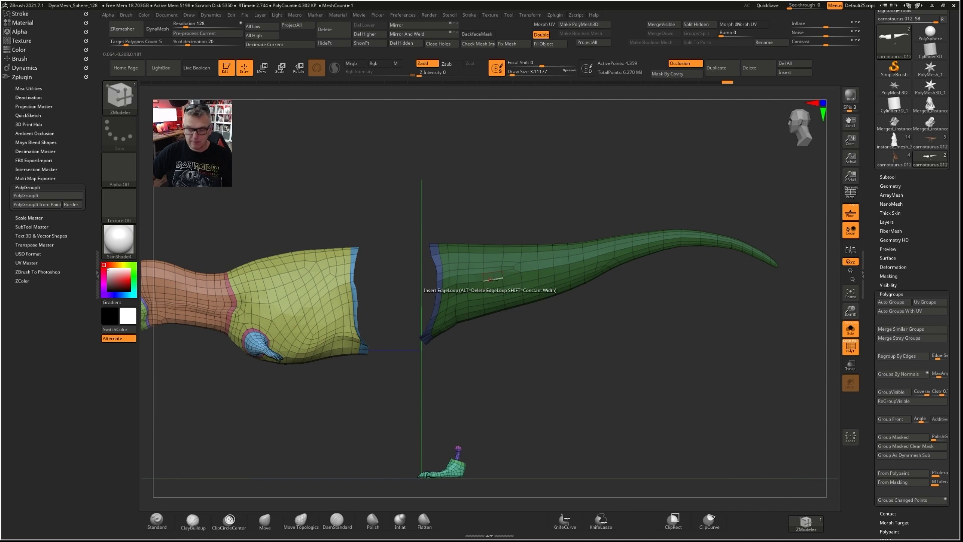
Merge the masked tail and its base polyloop into one polygroup, then show the full mesh.
key(ctrl)
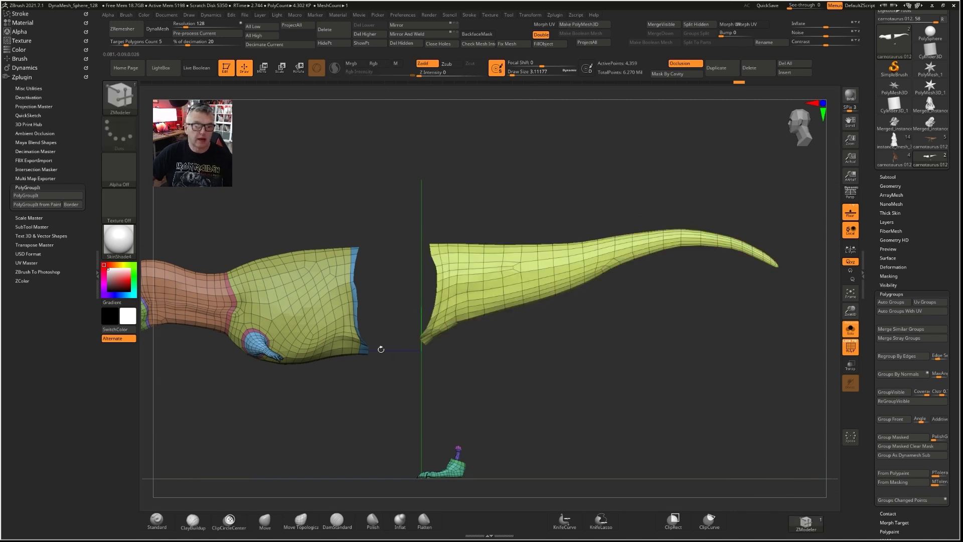
ctrl+shift+click(646, 362)
alt+right_drag(540, 299, 571, 259)
key(ctrl+shift)
ctrl+right_drag(351, 229, 389, 221)
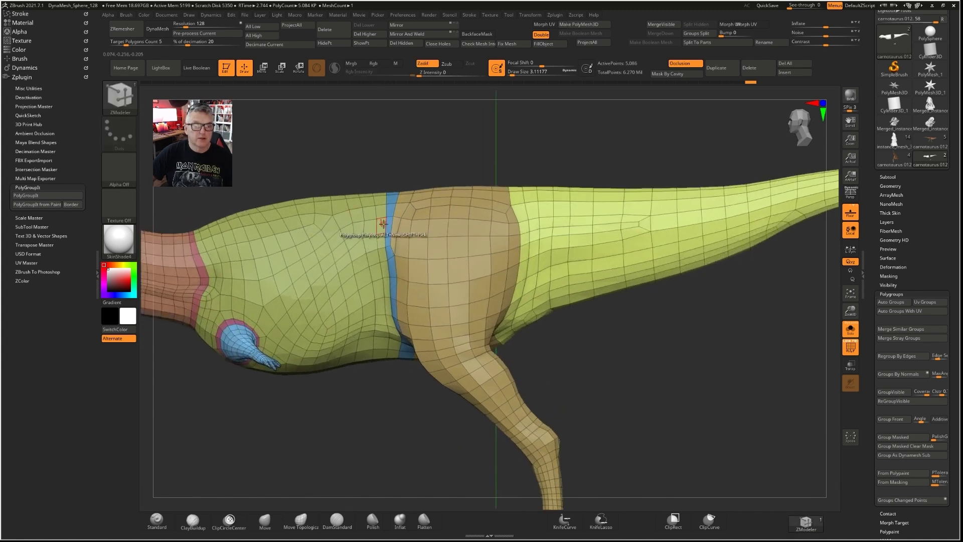
ctrl+shift+click(366, 214)
ctrl+shift+click(365, 215)
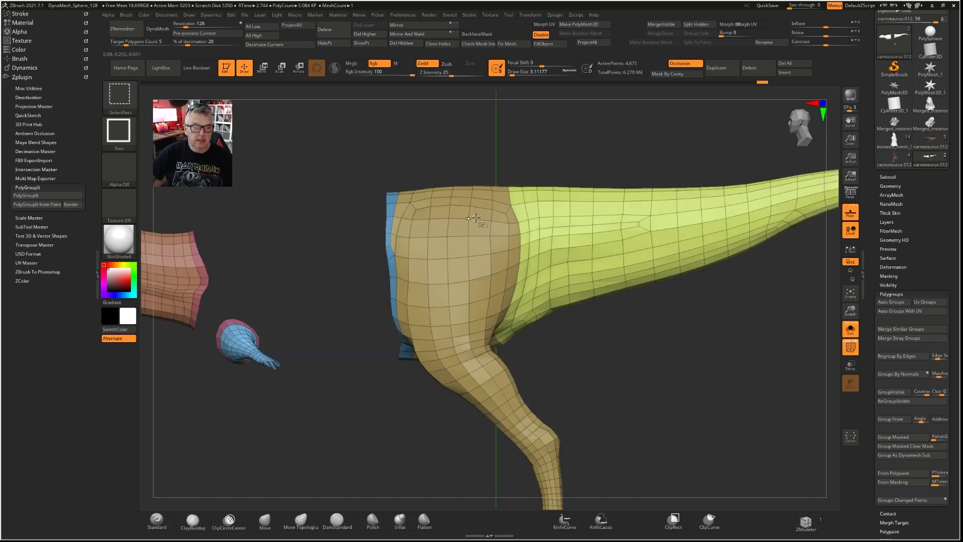
ctrl+shift+click(392, 200)
ctrl+shift+click(381, 200)
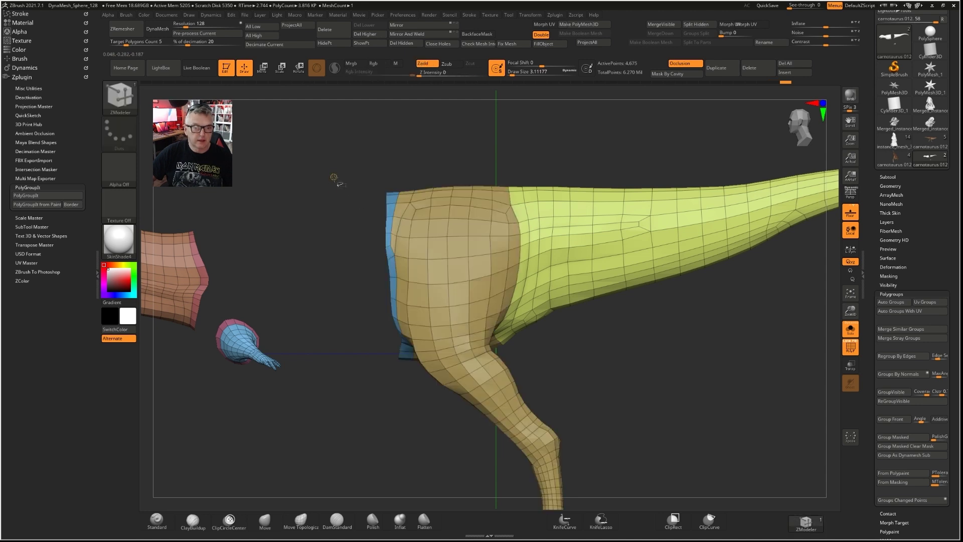
ctrl+shift+click(366, 195)
mouse_move(346, 153)
mouse_down()
mouse_move(401, 160)
mouse_move(354, 161)
mouse_up()
Hide the hip and leg polygroup and the tail polygroup.
ctrl+shift+click(424, 217)
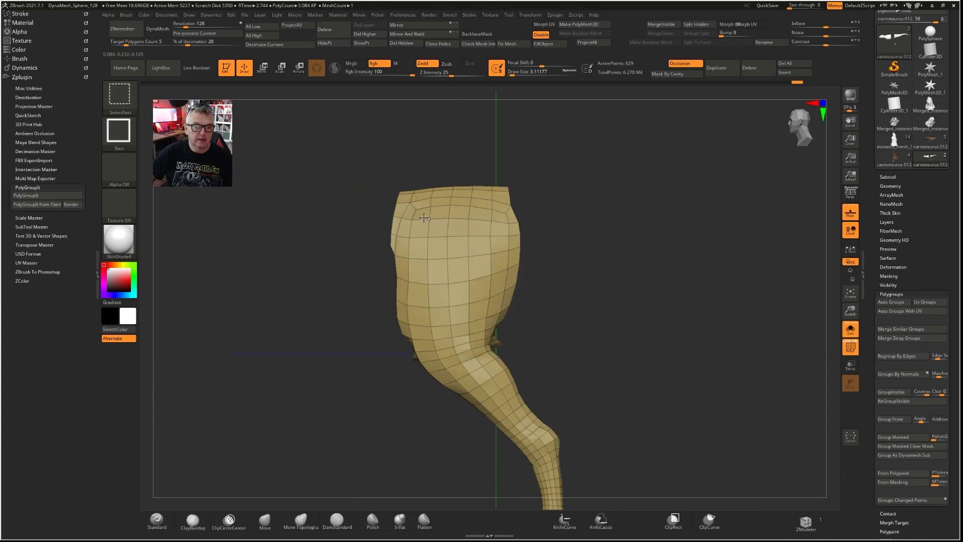
ctrl+shift+click(429, 215)
ctrl+alt+shift+click(544, 217)
mouse_move(544, 217)
alt+right_down()
mouse_move(782, 208)
mouse_move(797, 188)
alt+right_up()
mouse_move(798, 188)
ctrl+right_down()
mouse_move(636, 245)
mouse_move(740, 260)
ctrl+right_up()
ctrl+right_drag(740, 260, 502, 231)
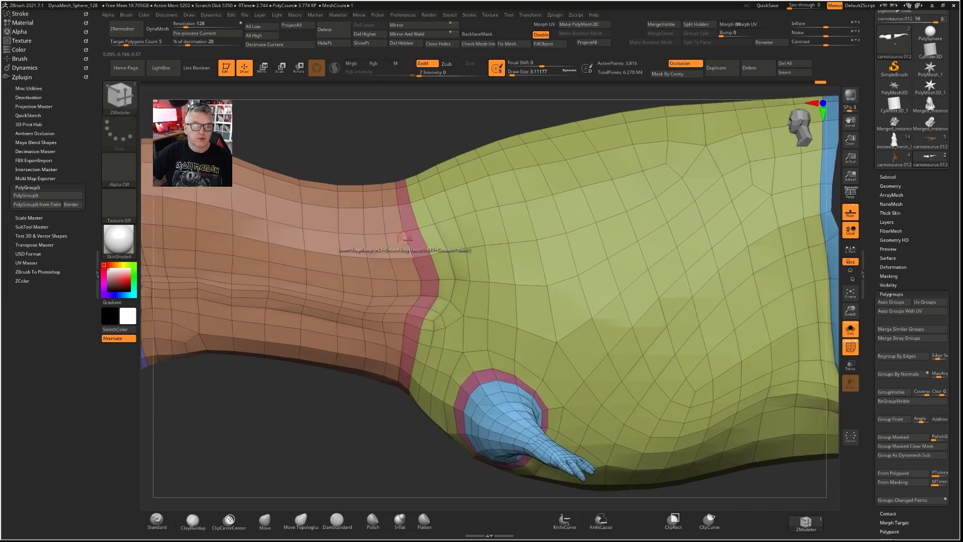
Hide the neck polygroup and both small arms so the torso stands alone with its boundary polyloops.
ctrl+alt+shift+click(393, 221)
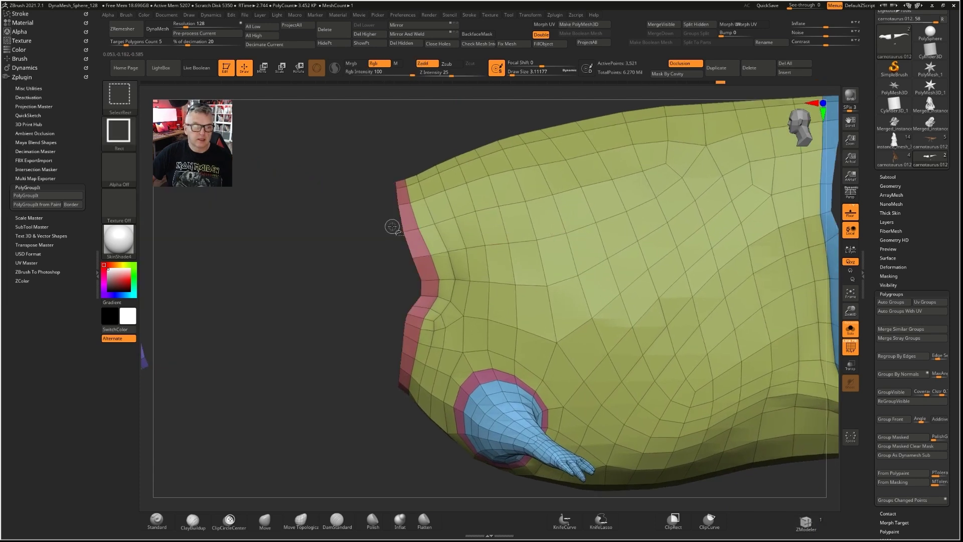
ctrl+alt+shift+click(492, 388)
right_drag(311, 314, 514, 322)
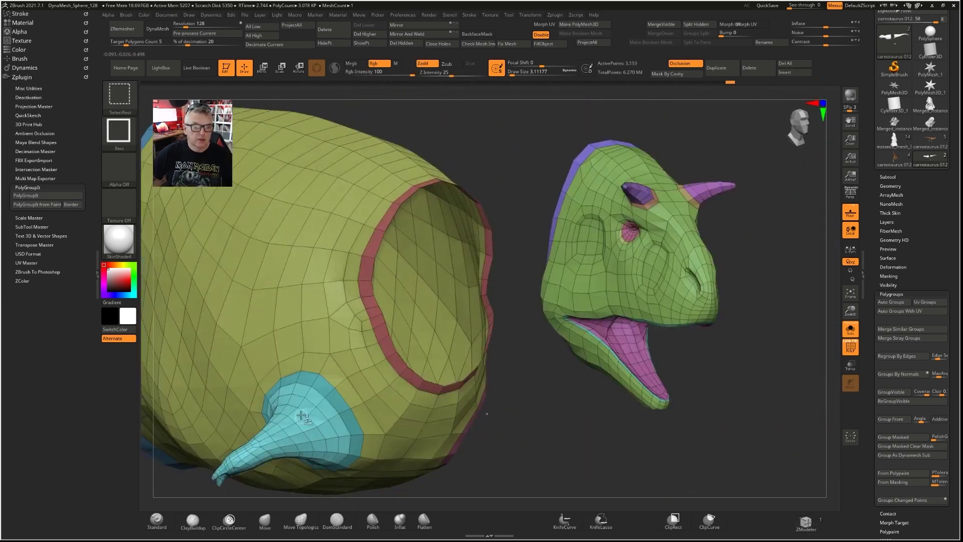
mouse_move(536, 436)
right_down()
mouse_move(386, 408)
mouse_move(522, 402)
mouse_move(454, 410)
right_up()
ctrl+alt+shift+click(313, 391)
key(f)
Mask the torso with its boundary polyloops, turn them into one polygroup, and show the full mesh.
mouse_move(642, 200)
ctrl+mouse_down()
mouse_move(374, 187)
mouse_move(495, 440)
mouse_move(586, 271)
ctrl+mouse_up()
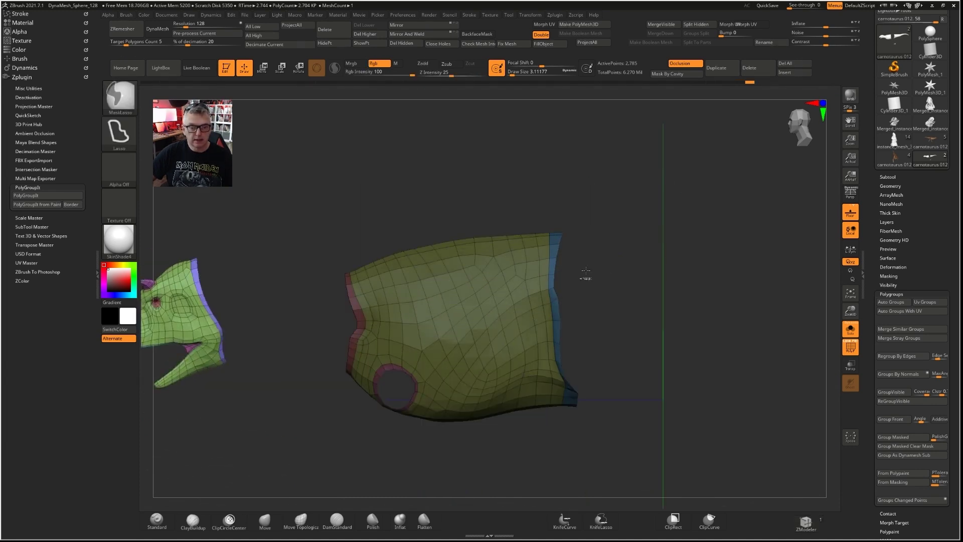
key(ctrl+w)
ctrl+shift+click(354, 226)
alt+right_drag(326, 402, 427, 335)
right_drag(341, 347, 258, 346)
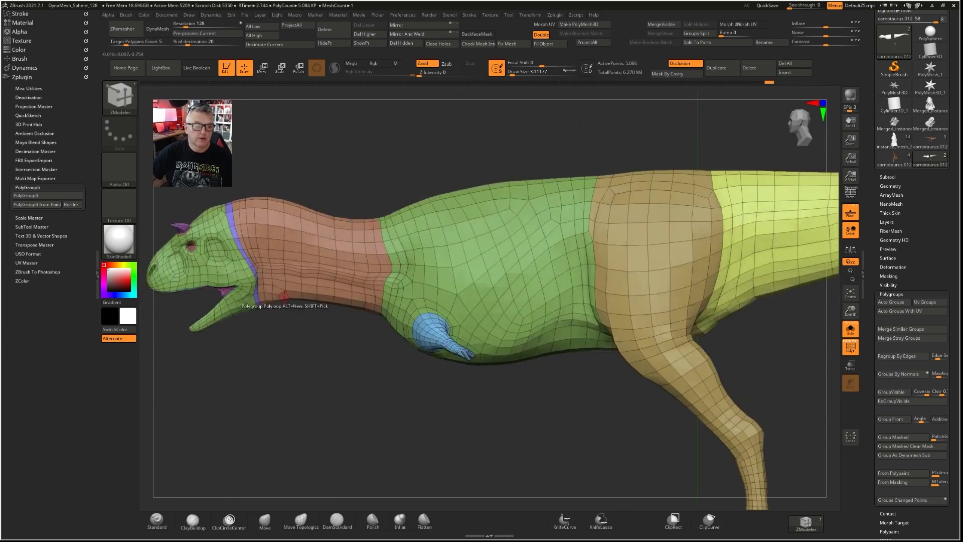
Hide the neck polygroup to detach the head from the torso.
alt+right_drag(239, 296, 522, 321)
ctrl+right_drag(506, 283, 557, 230)
key(b)
key(z)
key(m)
ctrl+shift+click(536, 217)
ctrl+shift+click(536, 217)
Hide the head's main skin polygroup, keeping the mouth, eyes, horns and polyloop behind the head visible.
right_drag(382, 221, 432, 247)
ctrl+shift+click(490, 227)
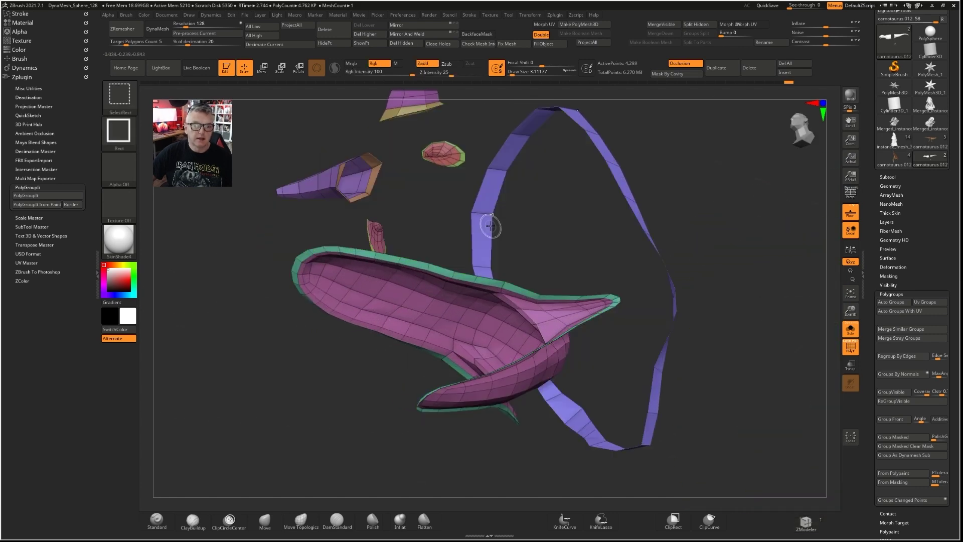
mouse_move(720, 226)
right_down()
mouse_move(709, 262)
mouse_move(370, 247)
mouse_move(432, 235)
mouse_move(607, 275)
right_up()
ctrl+shift+click(471, 251)
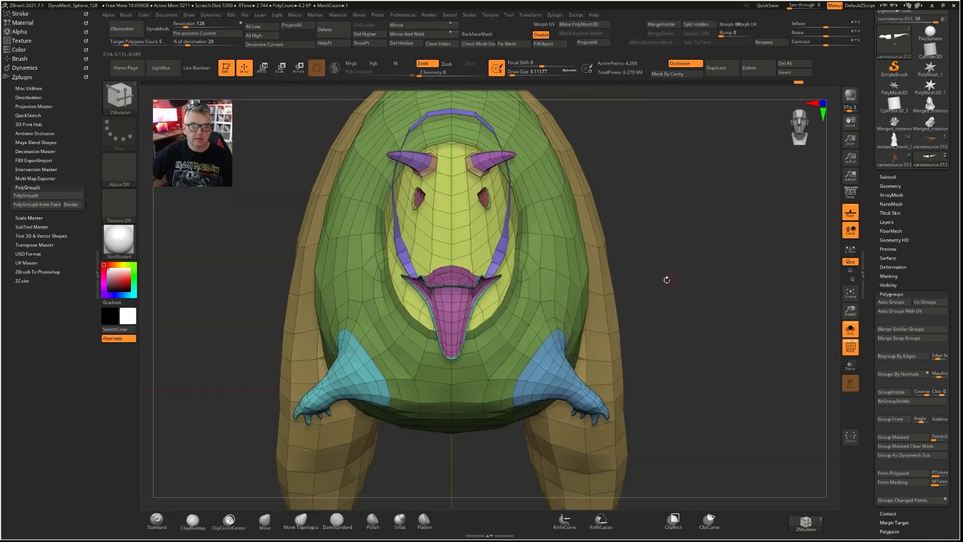
Mask the mouth with its border loop, turn them into one polygroup, and show the full mesh.
shift+right_drag(666, 279, 564, 264)
mouse_move(473, 259)
ctrl+mouse_down()
mouse_move(240, 411)
mouse_move(279, 300)
ctrl+mouse_up()
ctrl+shift+click(257, 290)
Hide the head's skin polygroup, then mask both horns with their base loops and turn them into one polygroup.
ctrl+right_drag(257, 290, 441, 290)
ctrl+shift+click(483, 240)
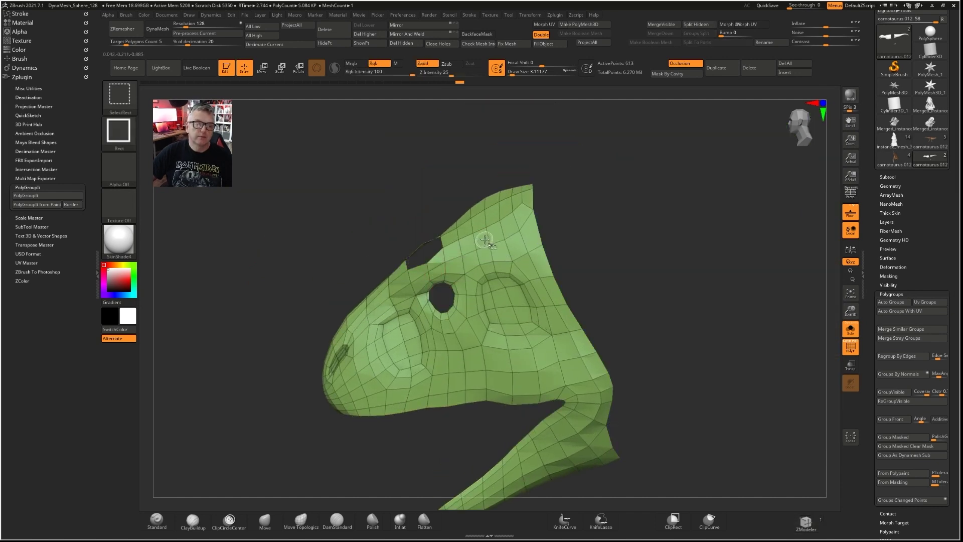
ctrl+shift+click(483, 240)
mouse_move(311, 236)
right_down()
mouse_move(297, 234)
mouse_move(307, 207)
right_up()
mouse_move(301, 188)
ctrl+mouse_down()
mouse_move(481, 248)
mouse_move(328, 256)
mouse_move(324, 238)
ctrl+mouse_up()
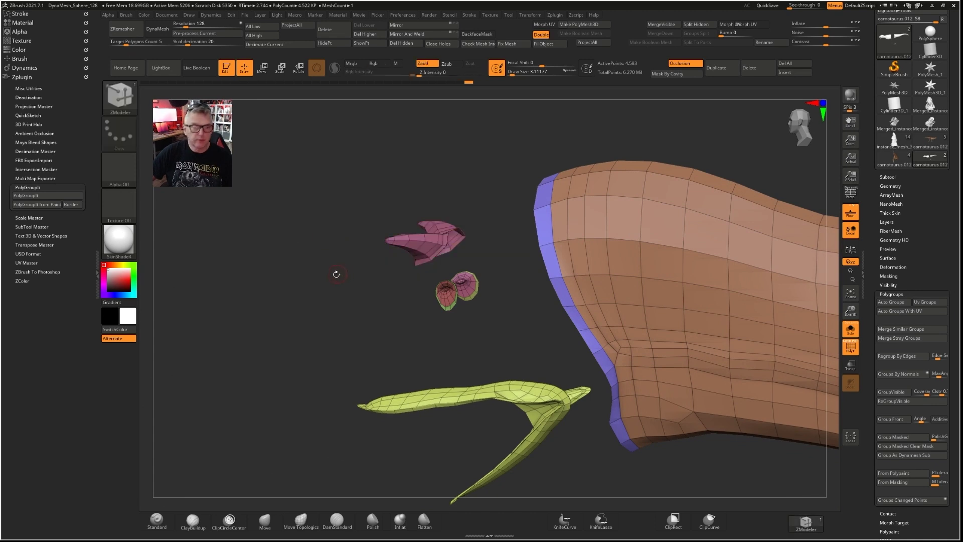
Mask both eyes with their rim loops and turn them into one polygroup.
right_drag(336, 274, 398, 283)
ctrl+drag(519, 265, 403, 306)
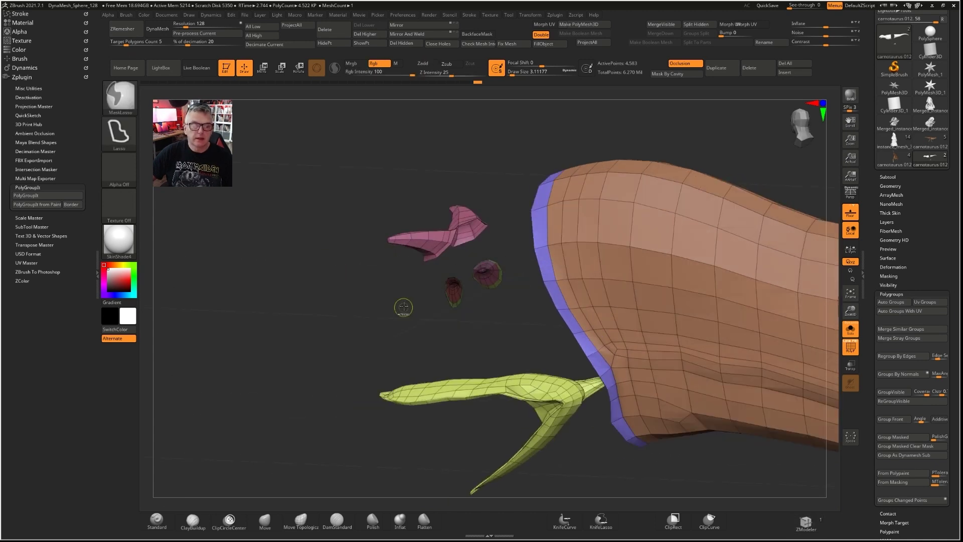
right_drag(324, 272, 364, 274)
Hide the torso, mask the neck with the polyloop behind the head, and turn them into one polygroup.
right_drag(631, 303, 621, 252)
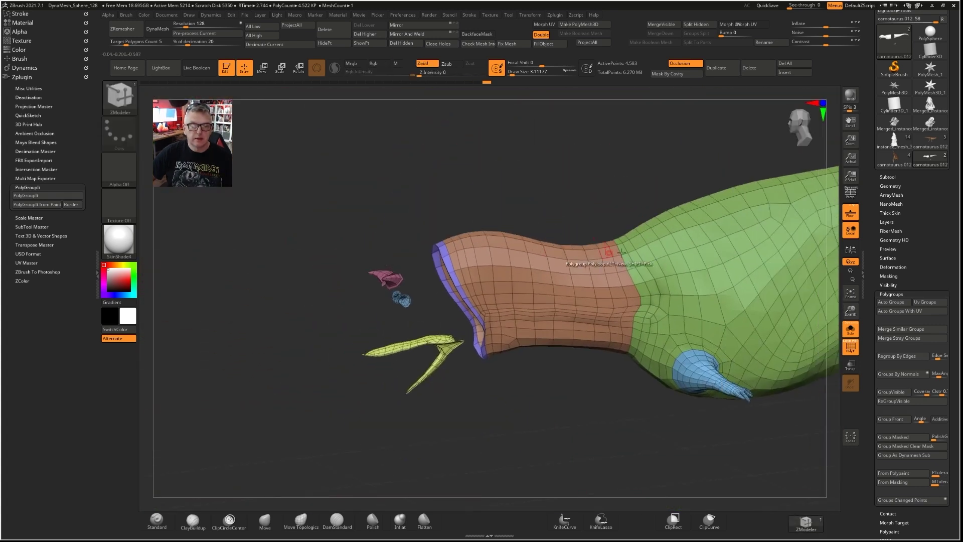
ctrl+shift+click(664, 252)
right_drag(539, 203, 512, 202)
mouse_move(657, 191)
ctrl+mouse_down()
mouse_move(430, 236)
mouse_move(480, 354)
mouse_move(637, 353)
mouse_move(667, 235)
mouse_move(657, 195)
ctrl+mouse_up()
key(ctrl+w)
mouse_move(462, 186)
right_down()
mouse_move(457, 220)
mouse_move(492, 359)
mouse_move(496, 290)
right_up()
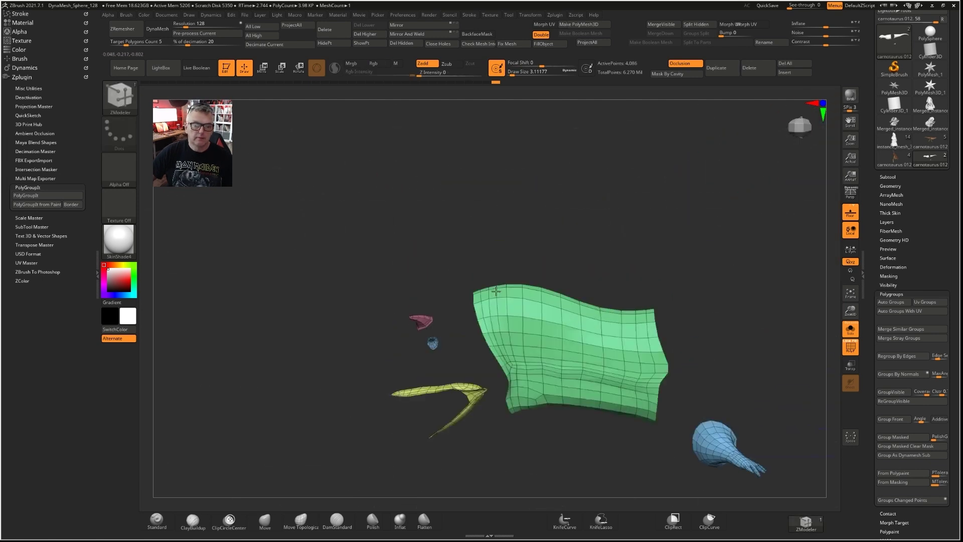
Hide the mouth polygroup and switch the masking brush to MaskRect, with the neck seen from above.
mouse_move(439, 322)
right_down()
mouse_move(445, 288)
mouse_move(494, 321)
mouse_move(571, 319)
mouse_move(585, 307)
mouse_move(389, 297)
right_up()
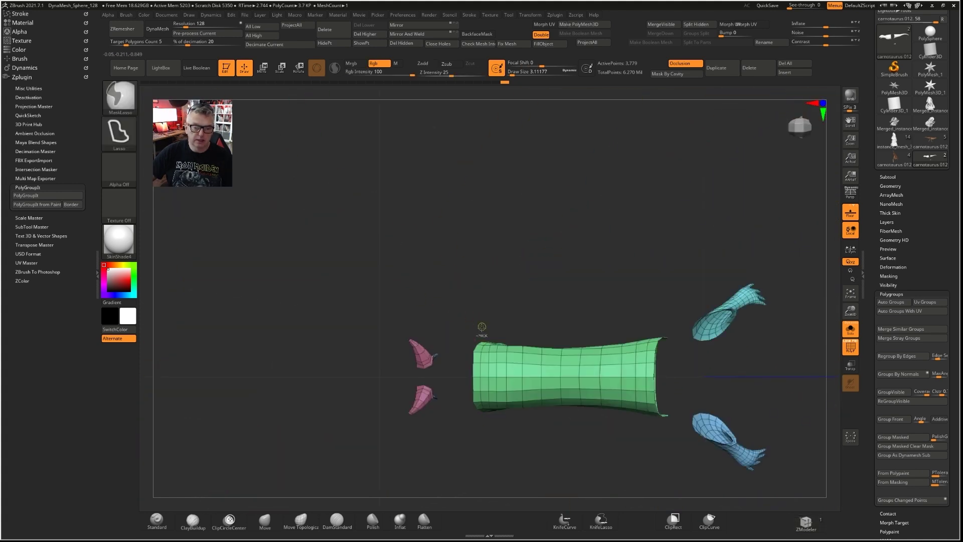
key(ctrl)
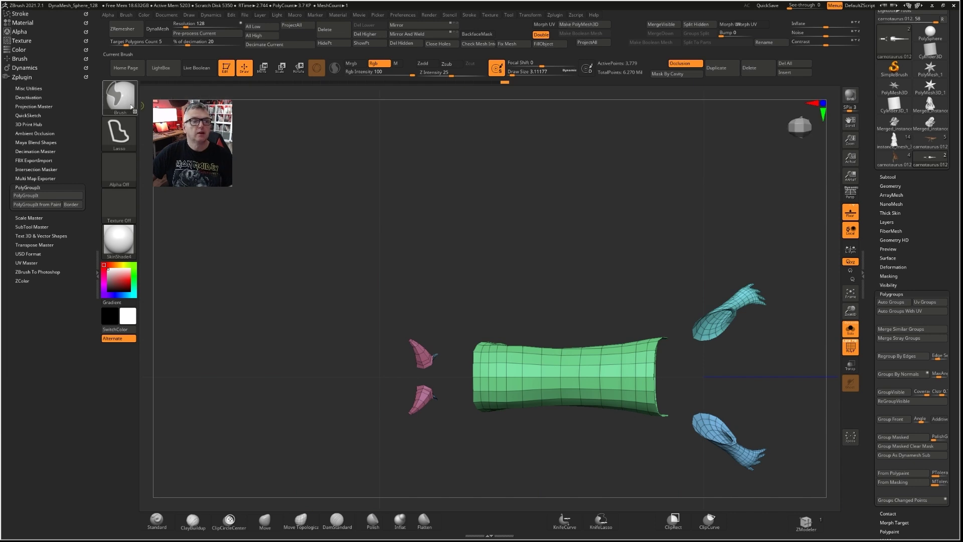
click(123, 104)
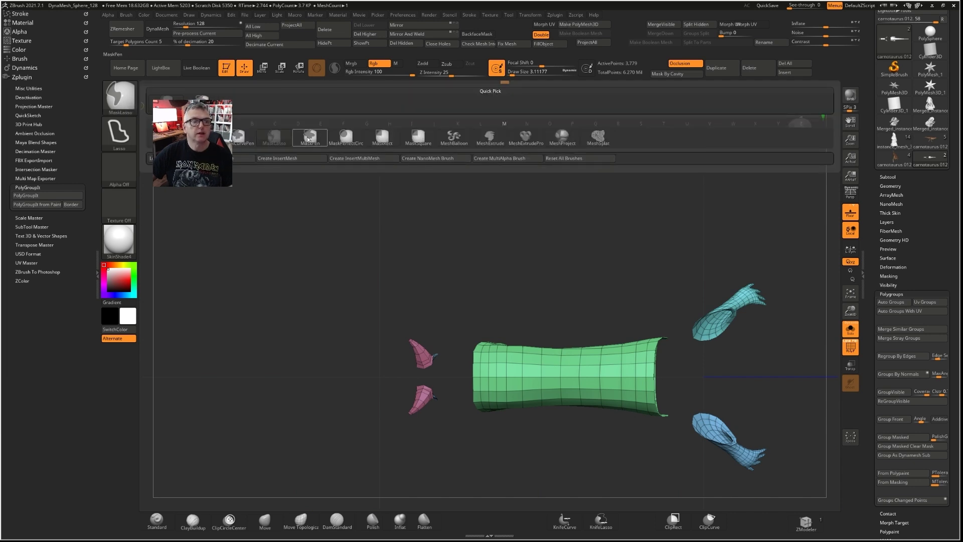
click(381, 136)
Mask one lengthwise half of the neck up to the centre line and turn it into its own polygroup.
mouse_move(445, 256)
ctrl+mouse_down()
mouse_move(606, 348)
mouse_move(680, 376)
ctrl+mouse_up()
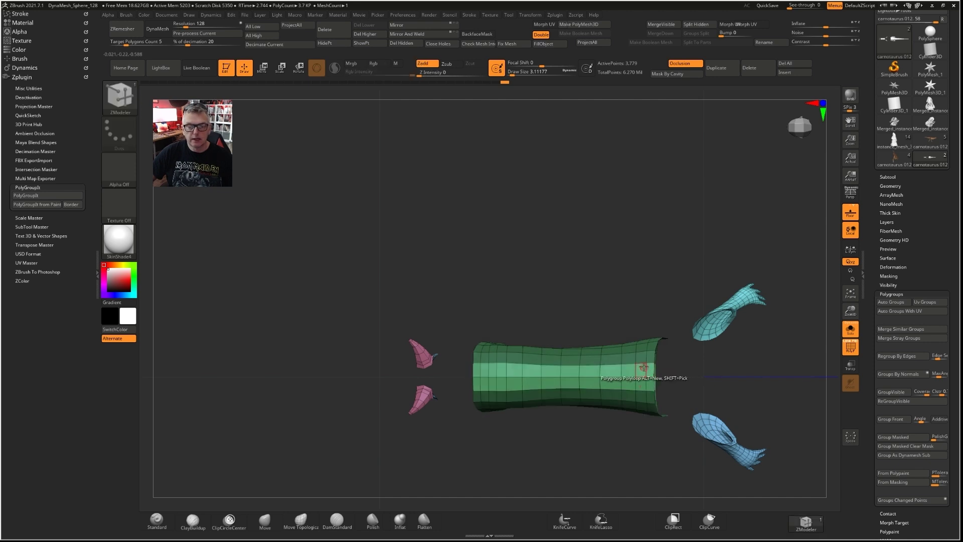
key(ctrl+z)
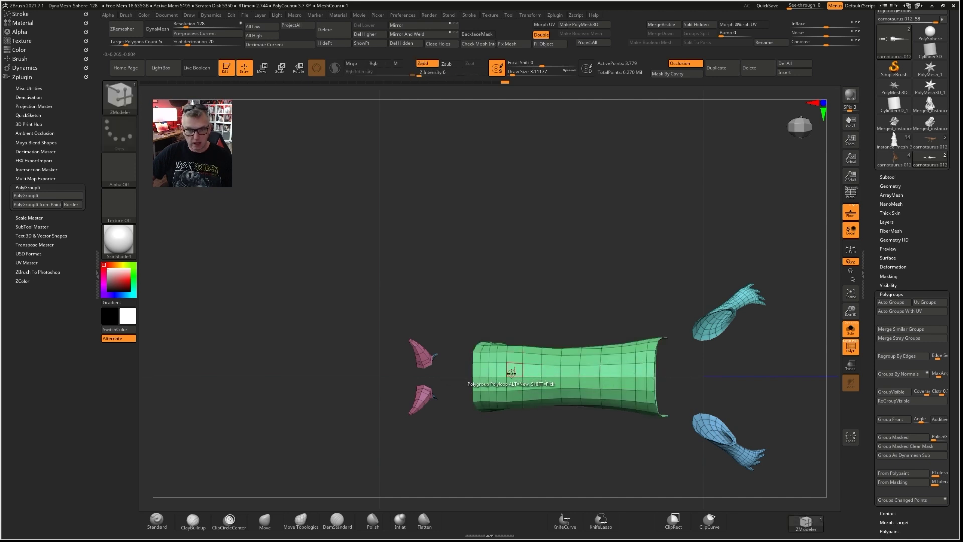
mouse_move(466, 313)
ctrl+mouse_down()
mouse_move(584, 387)
mouse_move(669, 383)
ctrl+mouse_up()
ctrl+right_drag(604, 373, 609, 396)
key(ctrl+w)
mouse_move(551, 439)
right_down()
mouse_move(564, 451)
mouse_move(580, 432)
mouse_move(534, 420)
right_up()
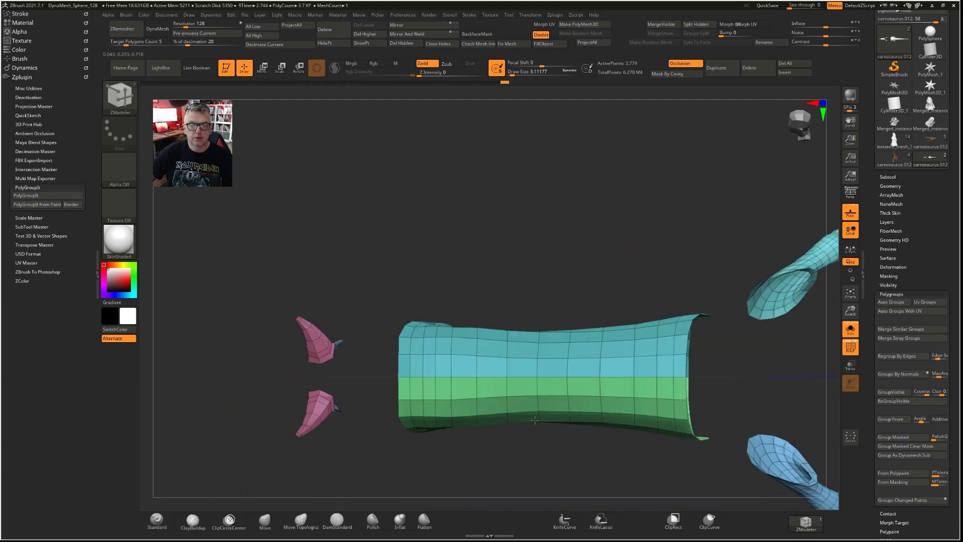
Isolate the head's skin polygroup, mask one half up to the centre line, and turn it into its own polygroup.
ctrl+shift+drag(516, 265, 503, 273)
alt+right_drag(443, 277, 631, 200)
ctrl+right_drag(544, 318, 544, 341)
ctrl+shift+click(529, 349)
ctrl+shift+drag(338, 316, 733, 368)
ctrl+shift+click(510, 350)
ctrl+shift+click(510, 351)
ctrl+shift+click(509, 350)
key(ctrl+w)
drag(390, 344, 360, 255)
drag(339, 318, 496, 306)
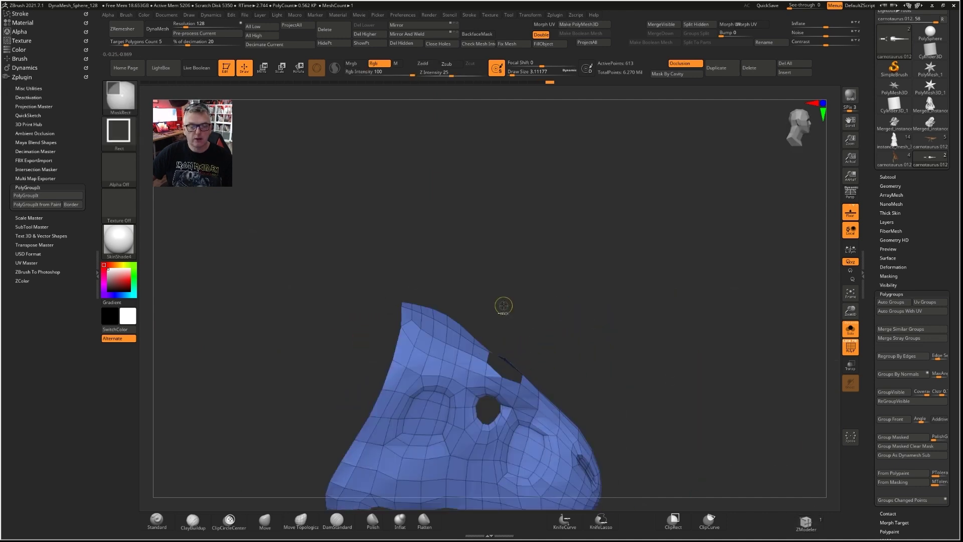
Isolate the torso, mask one half up to the centre line from above, and turn it into its own polygroup.
ctrl+right_drag(503, 305, 466, 172)
drag(506, 236, 574, 256)
ctrl+shift+click(438, 252)
shift+drag(437, 253, 430, 290)
ctrl+shift+click(425, 285)
drag(371, 213, 381, 255)
alt+drag(377, 210, 388, 239)
ctrl+drag(240, 137, 642, 267)
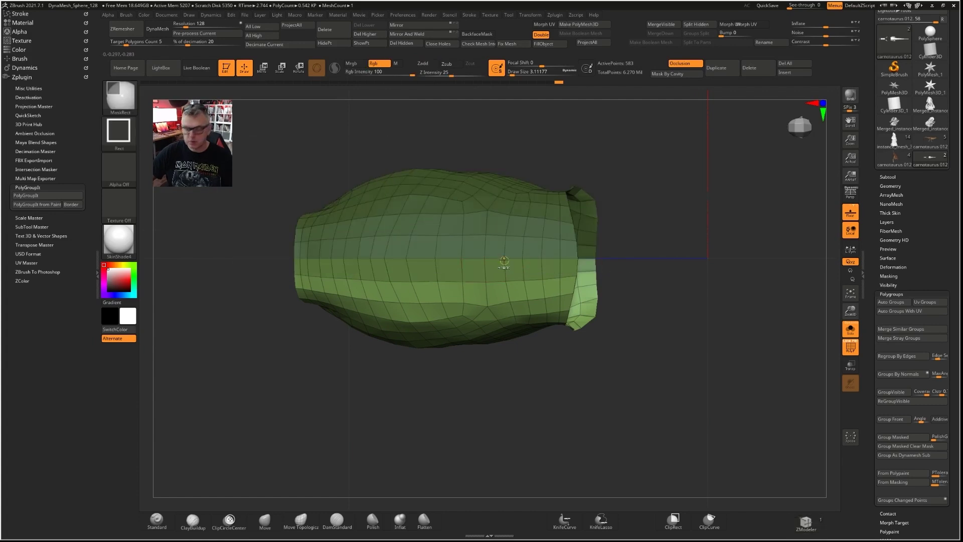
key(ctrl+w)
Isolate the hips and legs, turn one masked half into its own polygroup, and show the full mesh.
ctrl+shift+drag(386, 388, 383, 373)
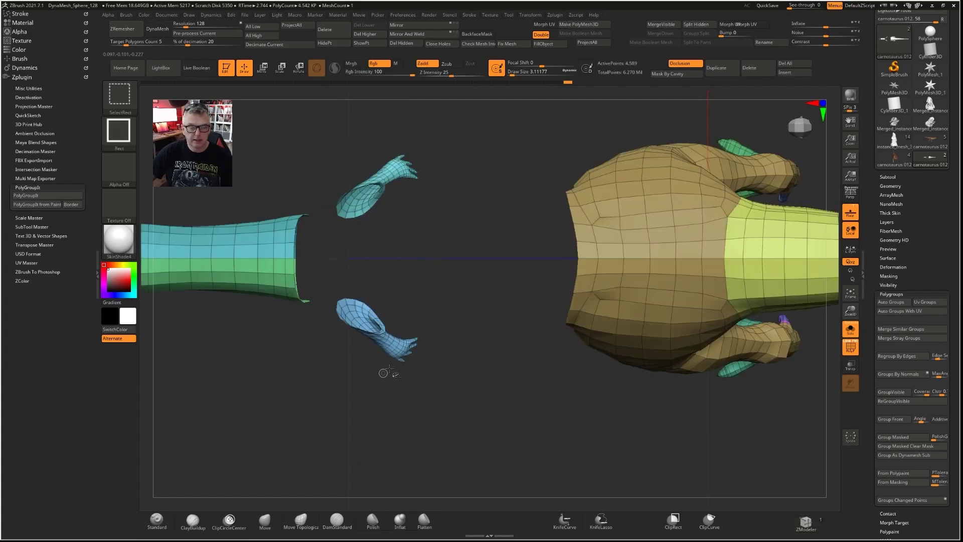
ctrl+right_drag(519, 329, 446, 318)
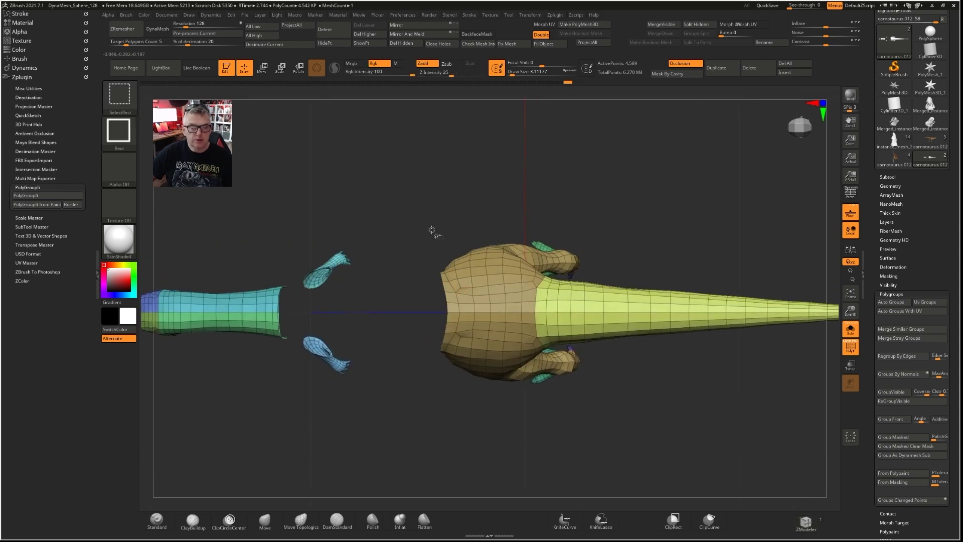
ctrl+shift+click(432, 231)
ctrl+shift+click(478, 300)
mouse_move(359, 191)
ctrl+mouse_down()
mouse_move(684, 323)
mouse_move(677, 315)
ctrl+mouse_up()
key(ctrl+w)
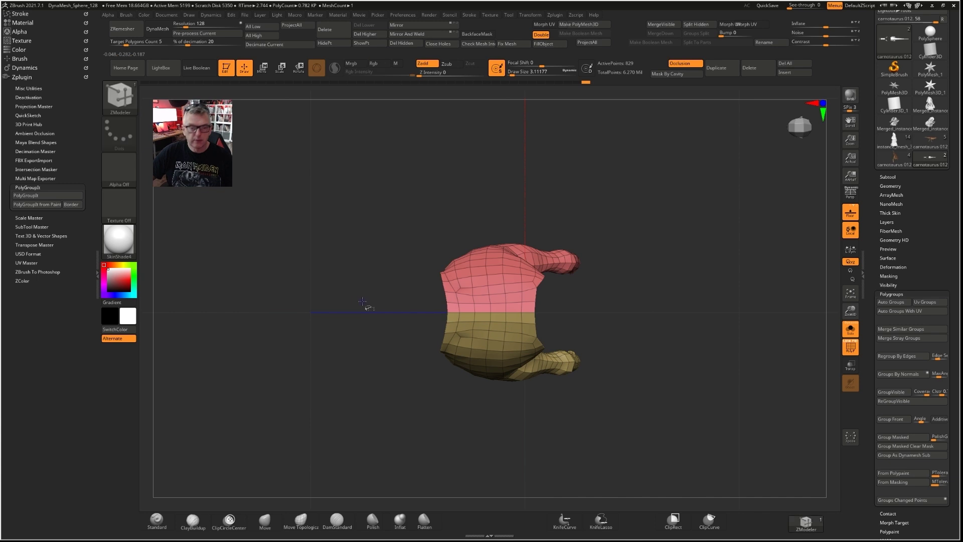
ctrl+shift+click(444, 420)
Try to split the isolated tail by masking one half up to the centre line and making it a new polygroup.
ctrl+shift+click(575, 309)
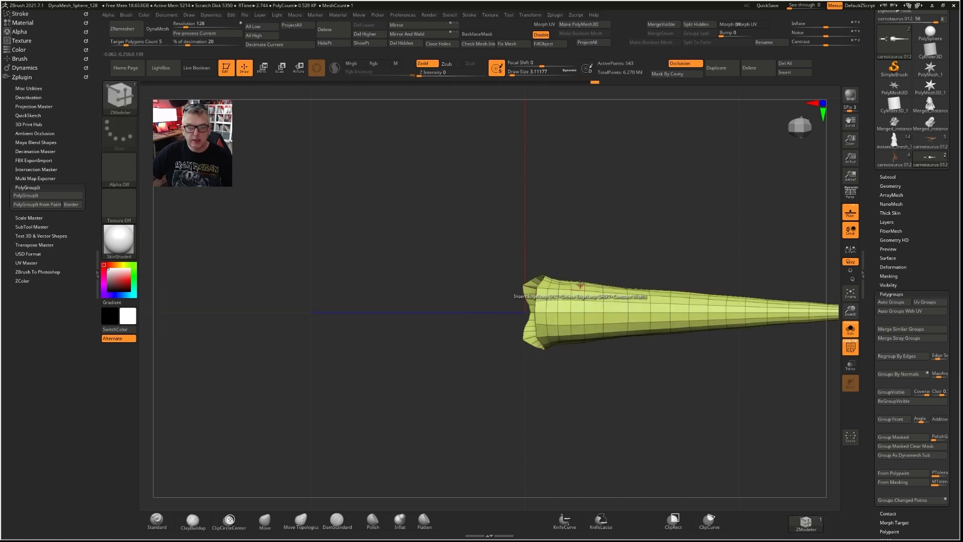
drag(381, 270, 336, 255)
ctrl+right_drag(413, 267, 404, 265)
alt+right_drag(404, 264, 331, 259)
mouse_move(260, 239)
ctrl+mouse_down()
mouse_move(506, 309)
mouse_move(798, 324)
ctrl+mouse_up()
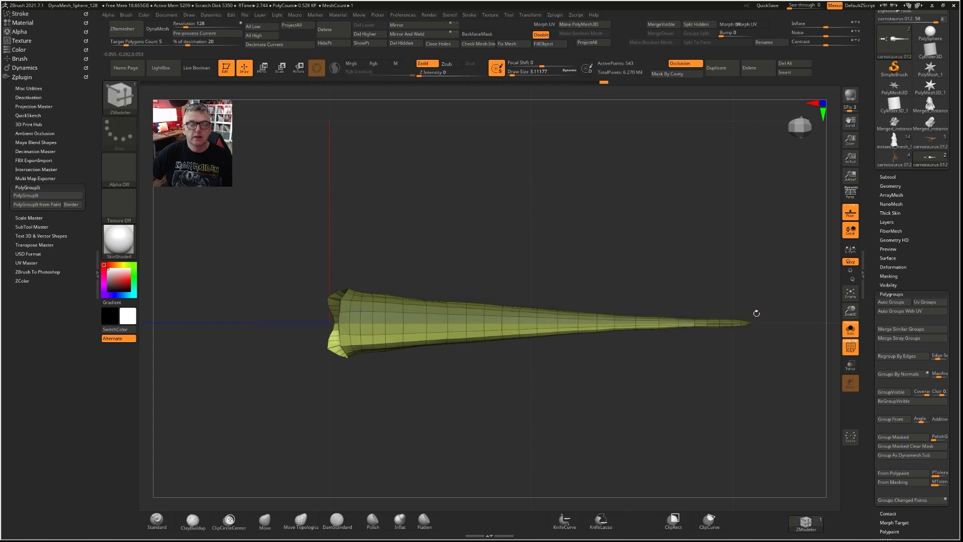
key(ctrl+w)
mouse_move(572, 302)
ctrl+right_down()
mouse_move(652, 341)
mouse_move(702, 321)
mouse_move(765, 366)
ctrl+right_up()
key(f)
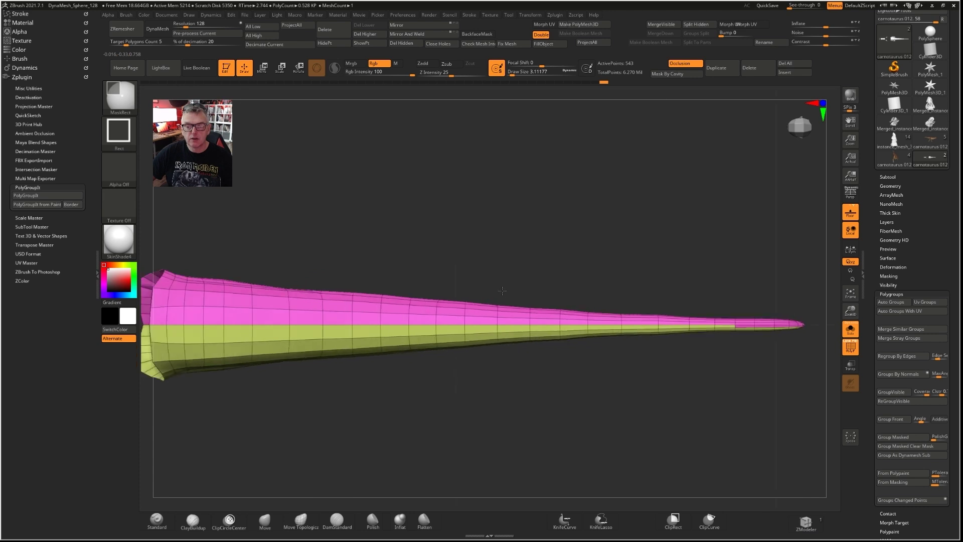
Undo the tail's split into two polygroups and bring back the full mesh.
key(b)
key(z)
key(m)
key(ctrl+w)
drag(520, 285, 482, 287)
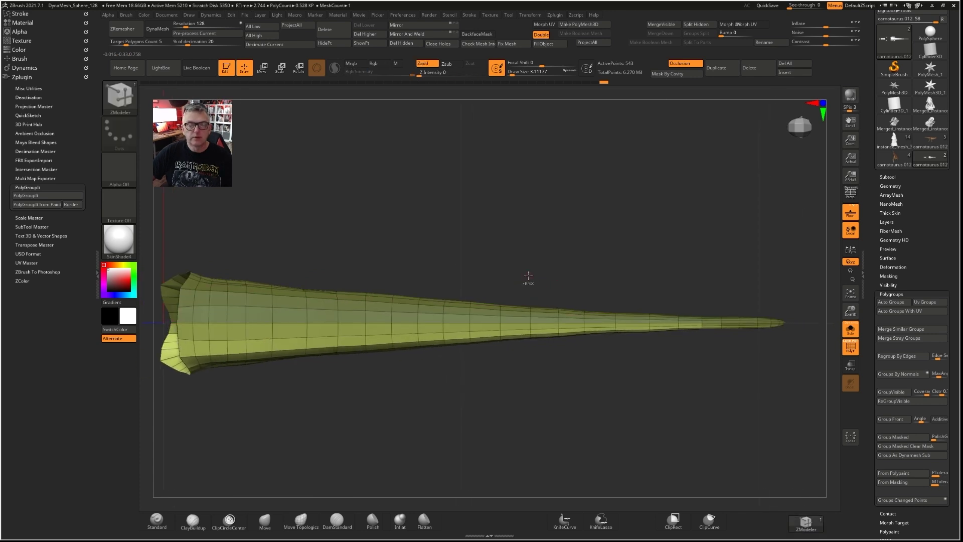
key(ctrl+z)
drag(396, 238, 341, 317)
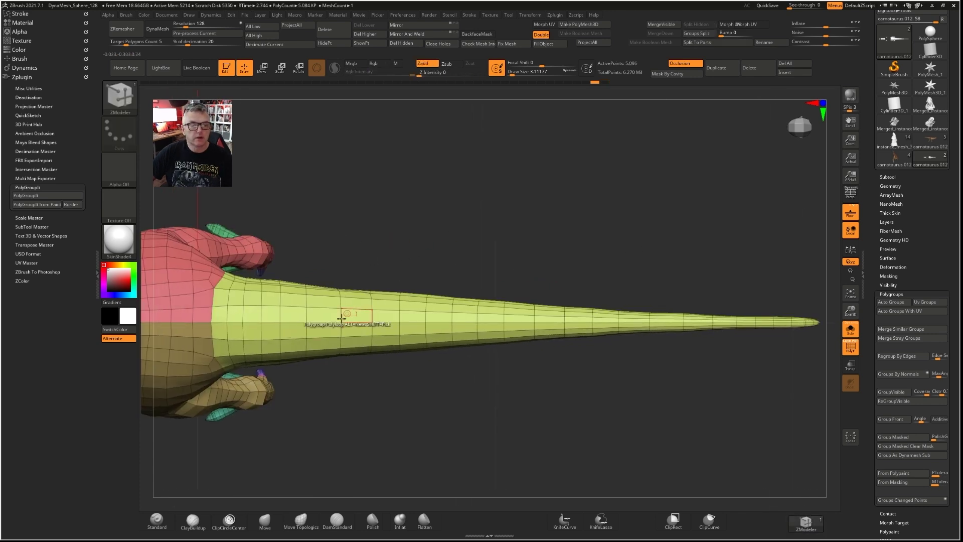
Isolate the tail, mask one lengthwise half, turn it into its own polygroup, and show the full mesh.
ctrl+shift+click(321, 318)
drag(303, 235, 326, 258)
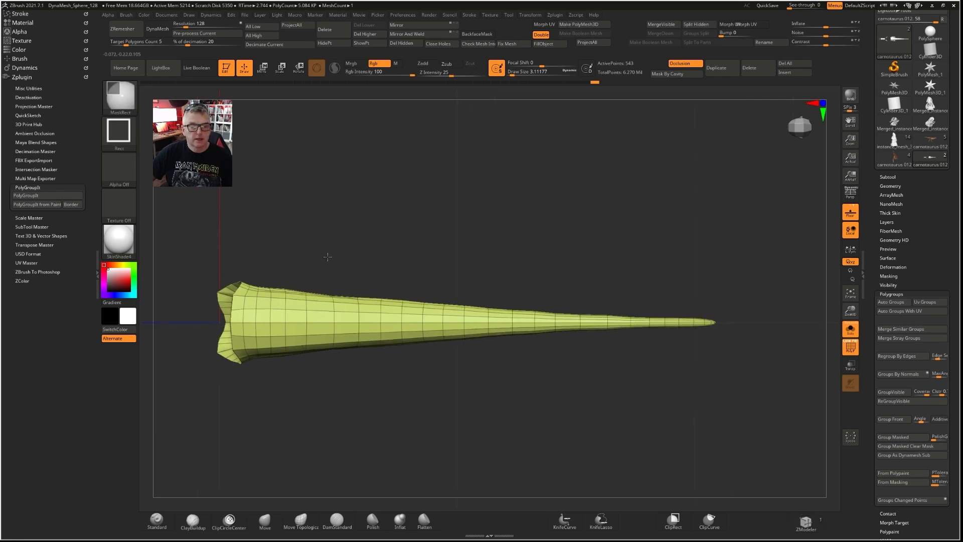
mouse_move(190, 220)
ctrl+mouse_down()
mouse_move(775, 313)
mouse_move(760, 323)
mouse_move(502, 281)
mouse_move(351, 275)
mouse_move(726, 279)
ctrl+mouse_up()
key(ctrl+w)
ctrl+shift+click(459, 278)
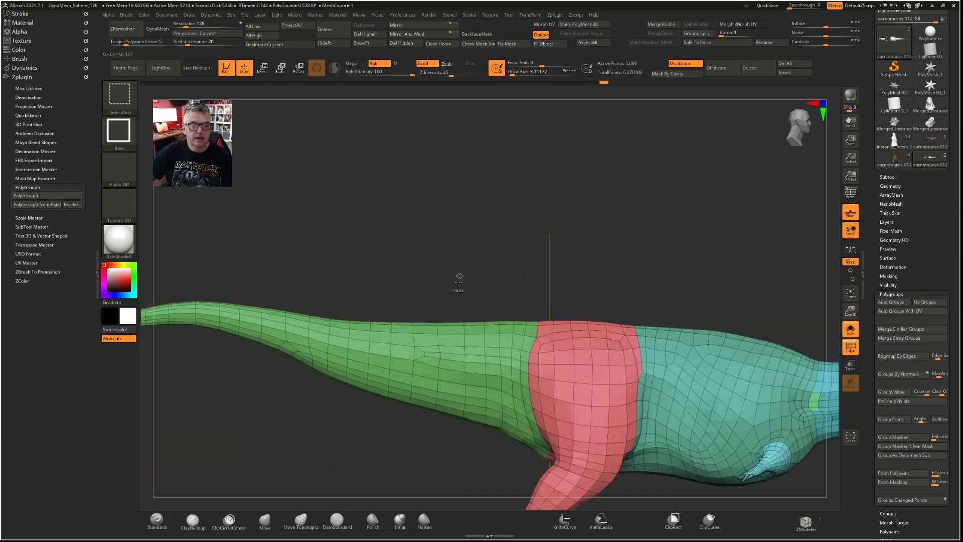
ctrl+shift+click(452, 358)
drag(627, 241, 415, 262)
ctrl+shift+click(350, 272)
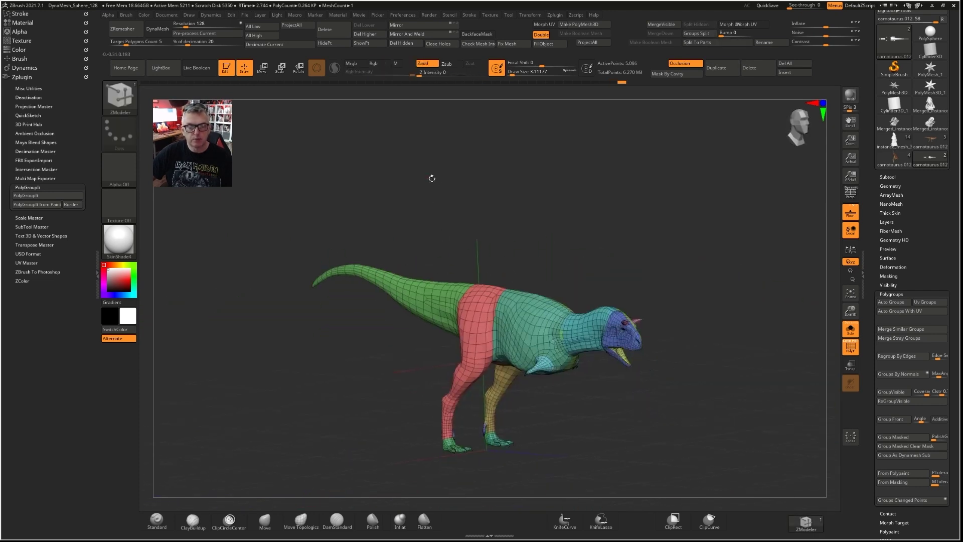
Hide both torso polygroups to separate the neck from the hips.
drag(478, 226, 559, 329)
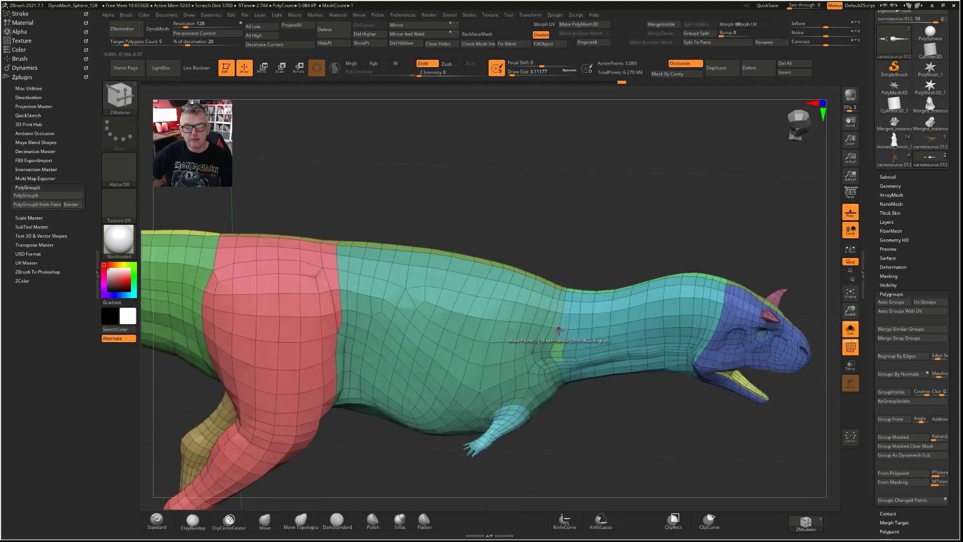
mouse_move(546, 232)
mouse_down()
mouse_move(537, 261)
mouse_move(553, 251)
mouse_up()
ctrl+shift+click(531, 322)
ctrl+alt+shift+click(522, 305)
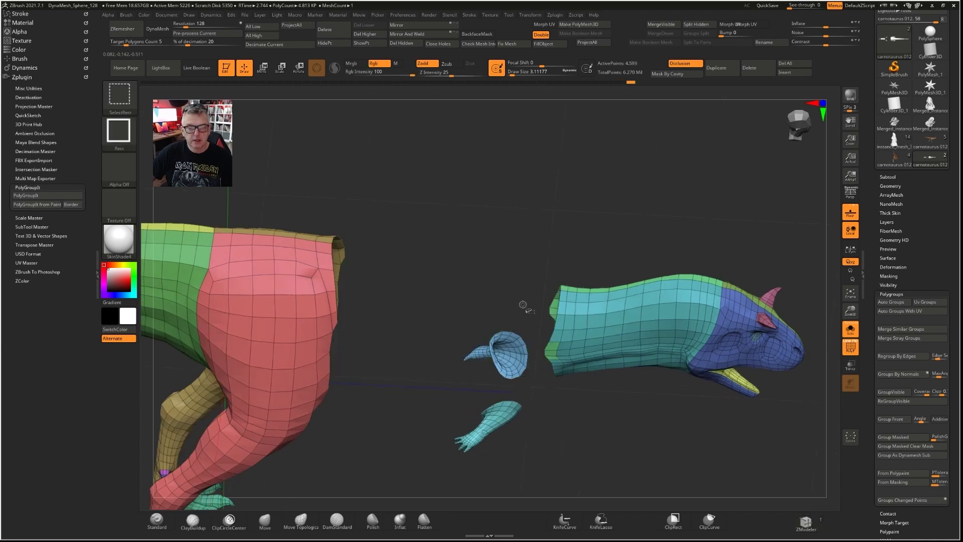
drag(519, 296, 543, 258)
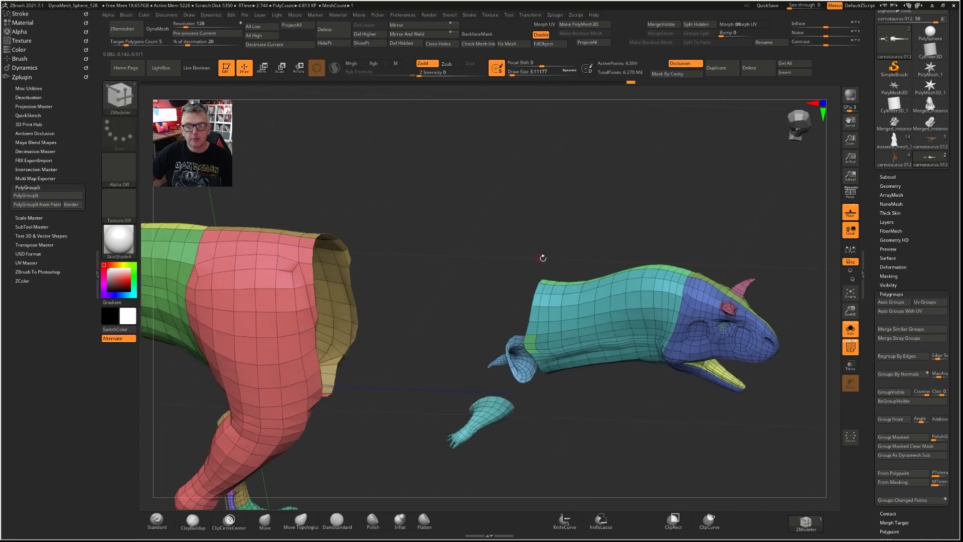
Hide both halves of the head's skin, keeping the two neck halves visible.
ctrl+alt+shift+click(702, 288)
mouse_move(667, 264)
mouse_down()
mouse_move(605, 232)
mouse_move(588, 210)
mouse_up()
mouse_move(705, 239)
ctrl+mouse_down()
mouse_move(538, 244)
mouse_move(726, 272)
mouse_move(692, 235)
ctrl+mouse_up()
ctrl+shift+click(652, 211)
mouse_move(652, 211)
mouse_down()
mouse_move(630, 217)
mouse_move(653, 283)
mouse_up()
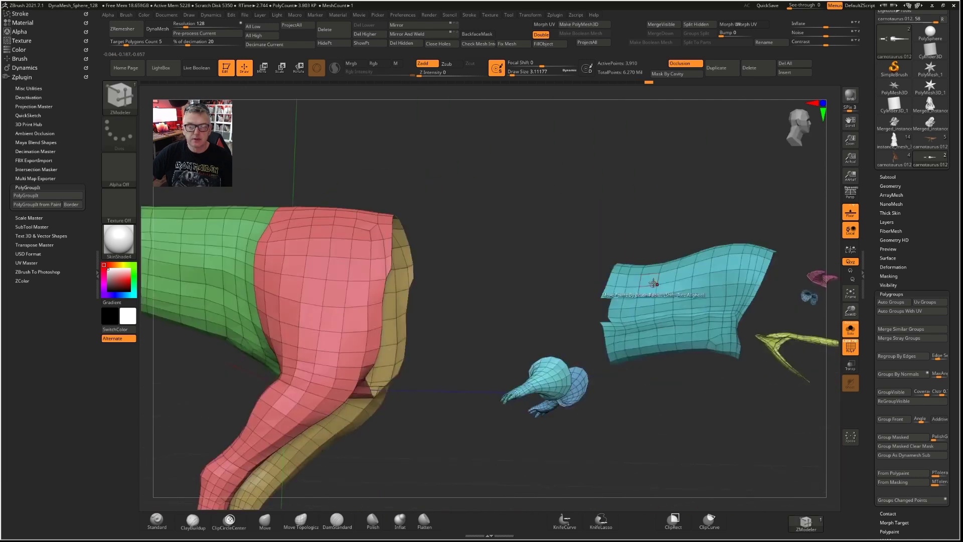
ctrl+shift+click(568, 276)
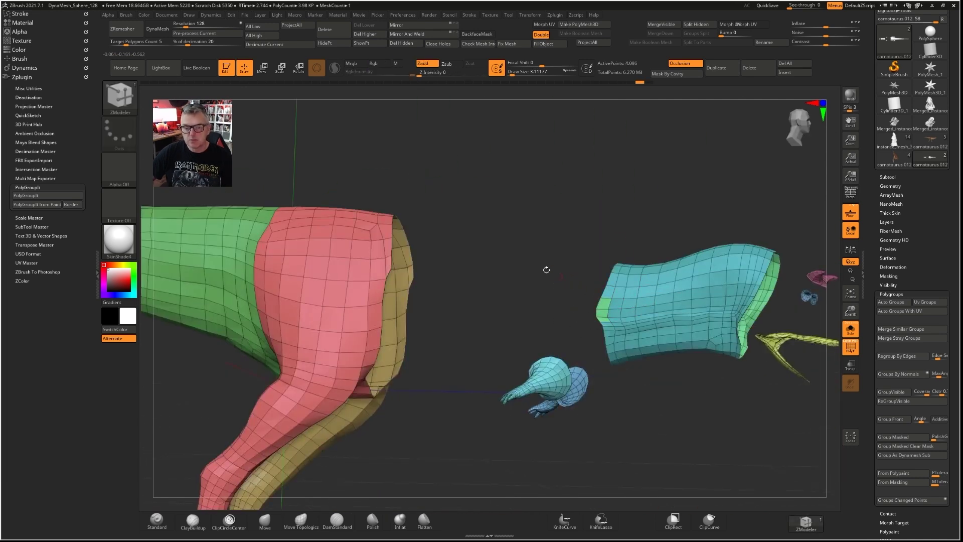
Mask the neck's blue half with its stray loop faces, turn it into one polygroup, and show the full mesh.
drag(546, 255, 655, 291)
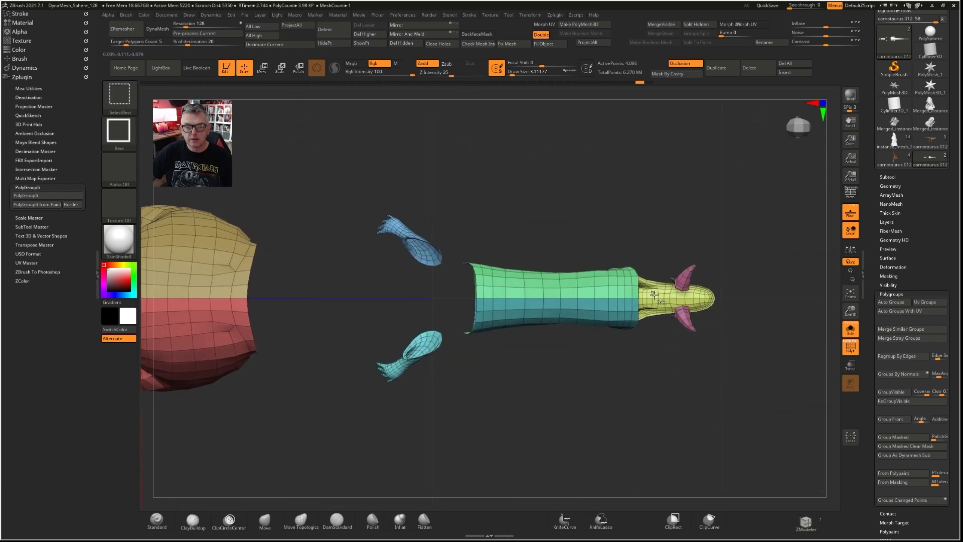
mouse_move(654, 367)
ctrl+mouse_down()
mouse_move(488, 337)
mouse_move(450, 297)
ctrl+mouse_up()
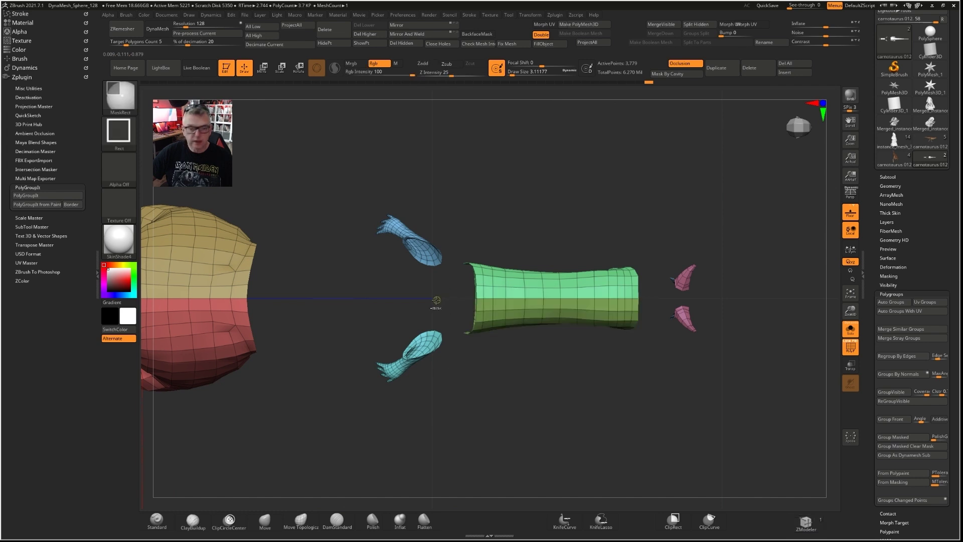
mouse_move(391, 307)
ctrl+shift+mouse_down()
mouse_move(563, 404)
mouse_move(557, 318)
mouse_move(546, 357)
mouse_move(583, 374)
mouse_move(522, 300)
mouse_move(506, 296)
mouse_move(550, 273)
mouse_move(636, 316)
ctrl+shift+mouse_up()
ctrl+shift+click(586, 392)
key(ctrl)
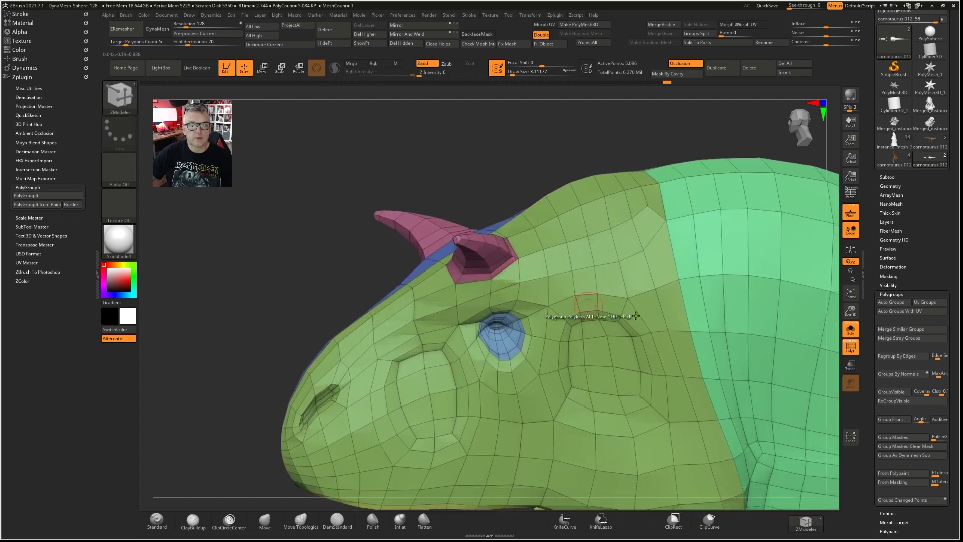
Isolate the horns, mask each tip and turn it into its own polygroup, and show the full mesh.
ctrl+shift+click(501, 258)
drag(552, 275, 622, 179)
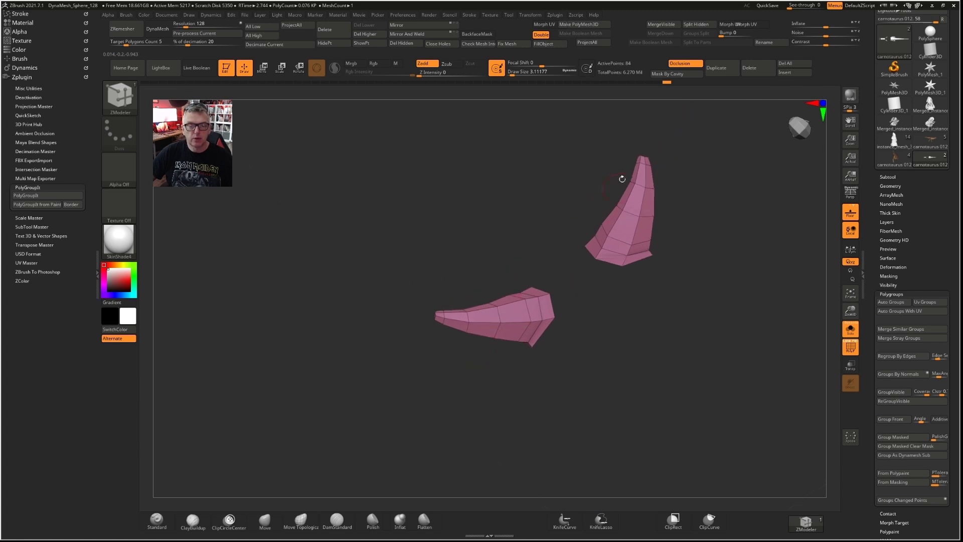
mouse_move(396, 325)
mouse_down()
mouse_move(391, 288)
mouse_move(372, 300)
mouse_move(357, 291)
mouse_up()
ctrl+drag(393, 277, 435, 279)
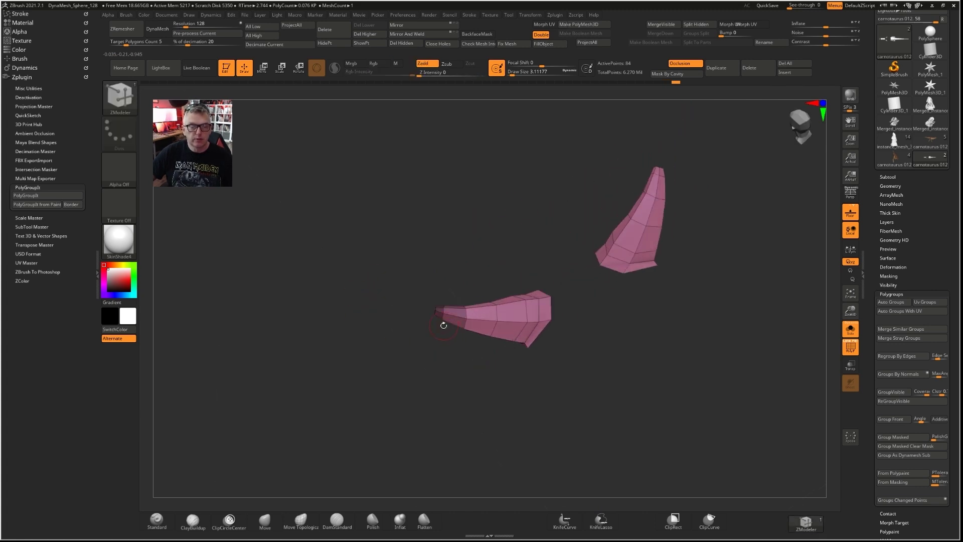
ctrl+drag(683, 181, 683, 181)
ctrl+shift+click(471, 243)
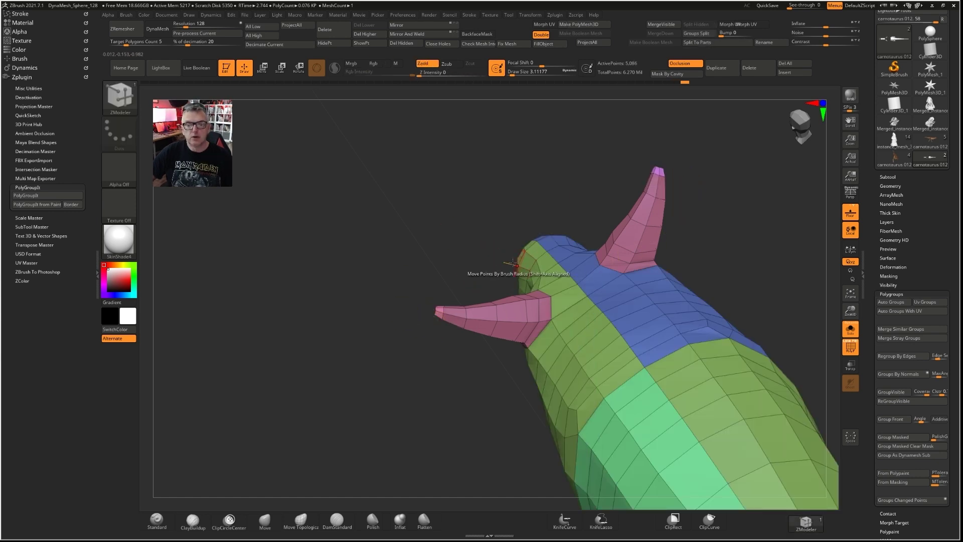
Examine the polygroups on the horns and head, and on the whole body from the side.
ctrl+right_drag(604, 361, 507, 326)
alt+drag(507, 326, 221, 251)
mouse_move(258, 372)
mouse_down()
mouse_move(281, 343)
mouse_move(571, 277)
mouse_move(562, 257)
mouse_up()
mouse_move(490, 267)
alt+mouse_down()
mouse_move(397, 233)
mouse_move(607, 211)
alt+mouse_up()
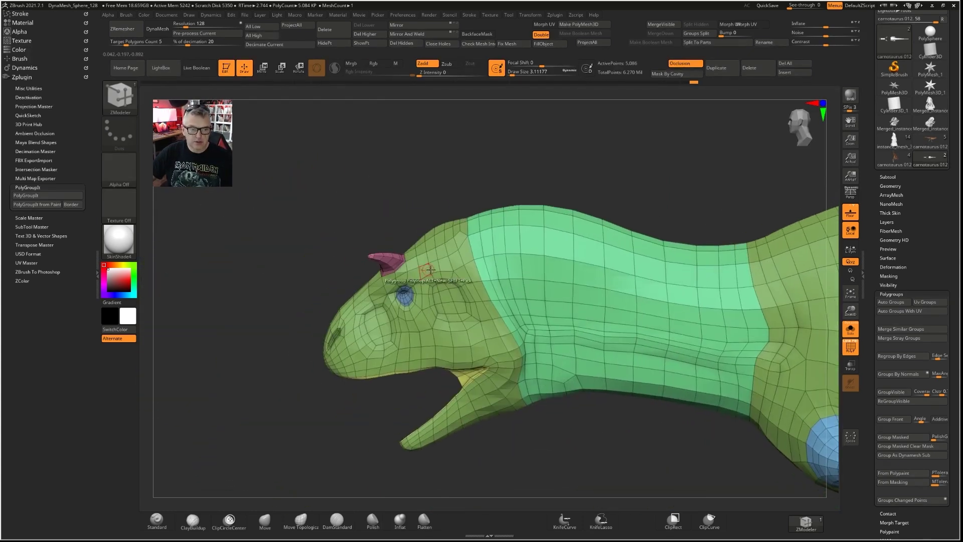
ctrl+right_drag(371, 255, 376, 276)
ctrl+right_drag(328, 246, 291, 240)
mouse_move(356, 278)
alt+right_down()
mouse_move(123, 274)
mouse_move(371, 294)
alt+right_up()
ctrl+right_drag(505, 296, 466, 292)
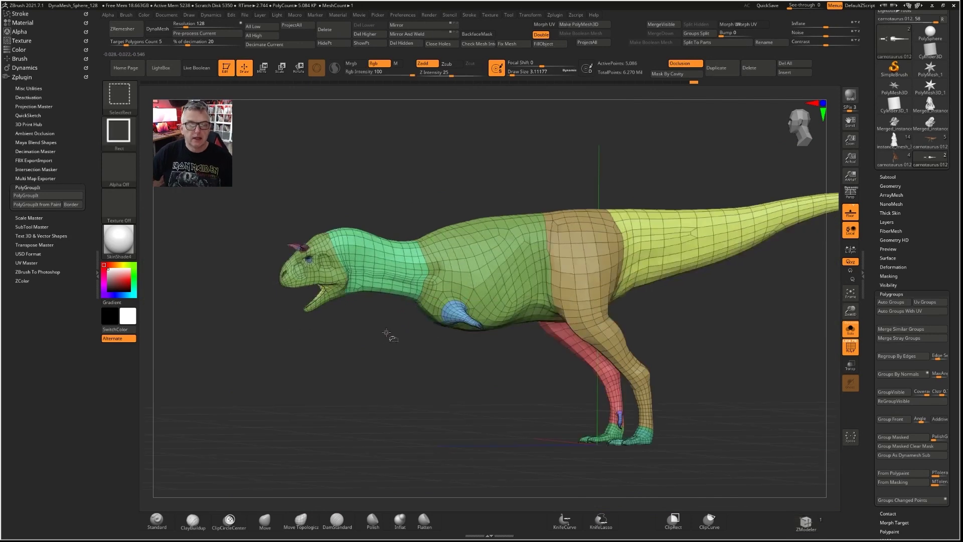
Hide both torso halves and one half of the neck to expose the two arms.
ctrl+shift+click(455, 285)
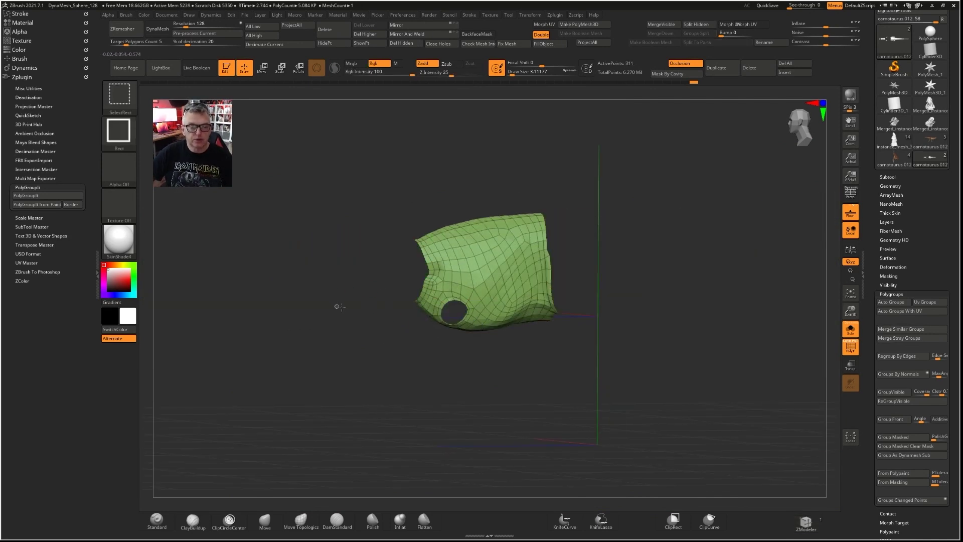
ctrl+shift+click(337, 306)
ctrl+alt+shift+click(442, 289)
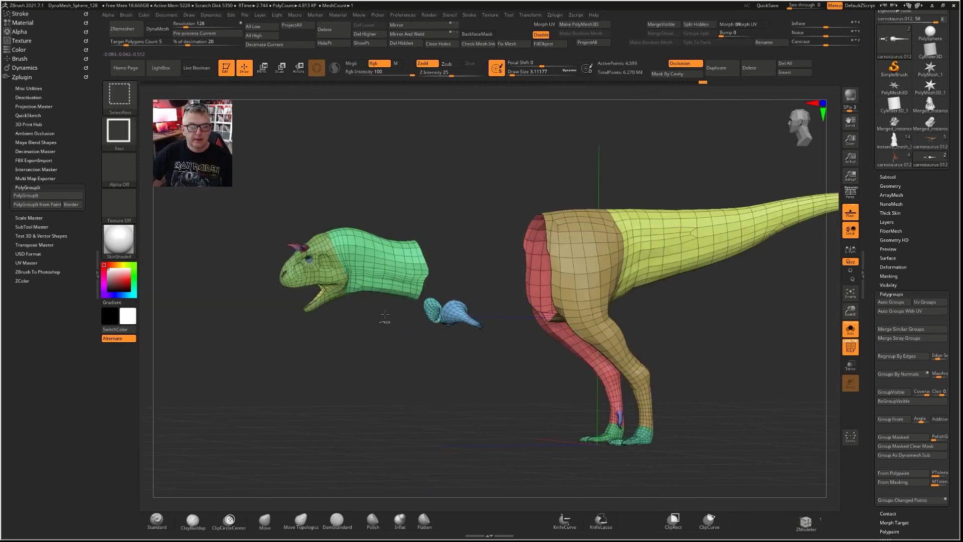
ctrl+alt+shift+click(396, 284)
right_drag(385, 331, 639, 268)
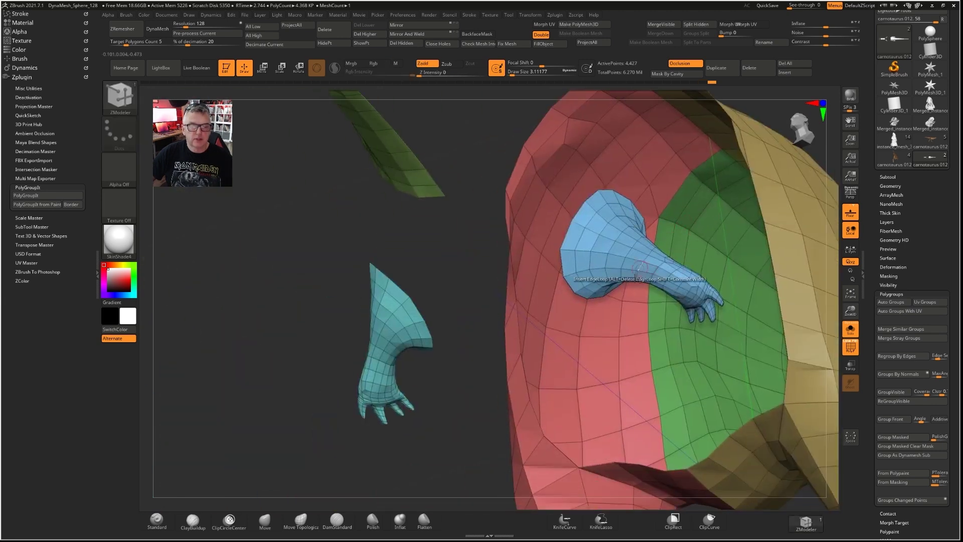
Set the ZModeler polygon action to PolyGroup with the Polyloop target and try it on the near arm.
right_drag(465, 308, 552, 363)
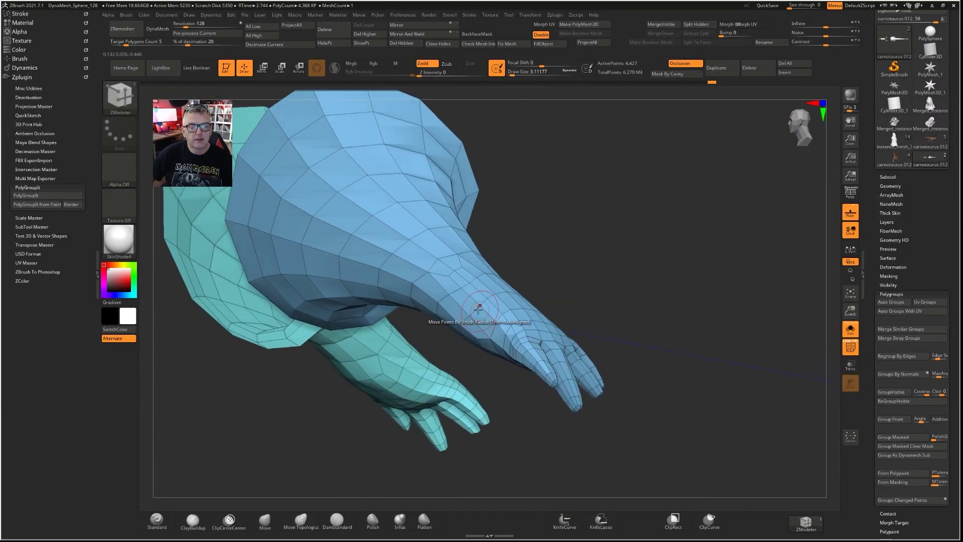
right_drag(541, 410, 427, 314)
right_drag(548, 239, 521, 245)
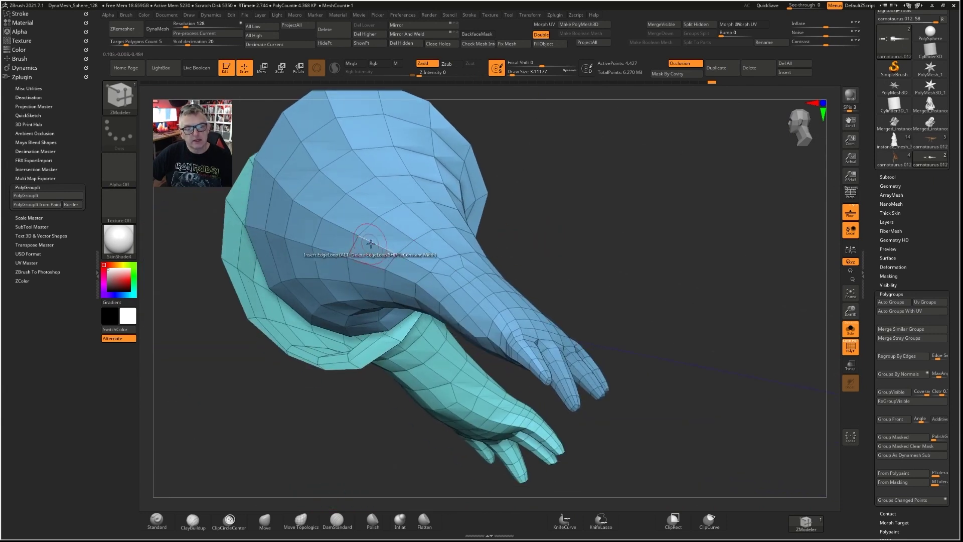
key(space)
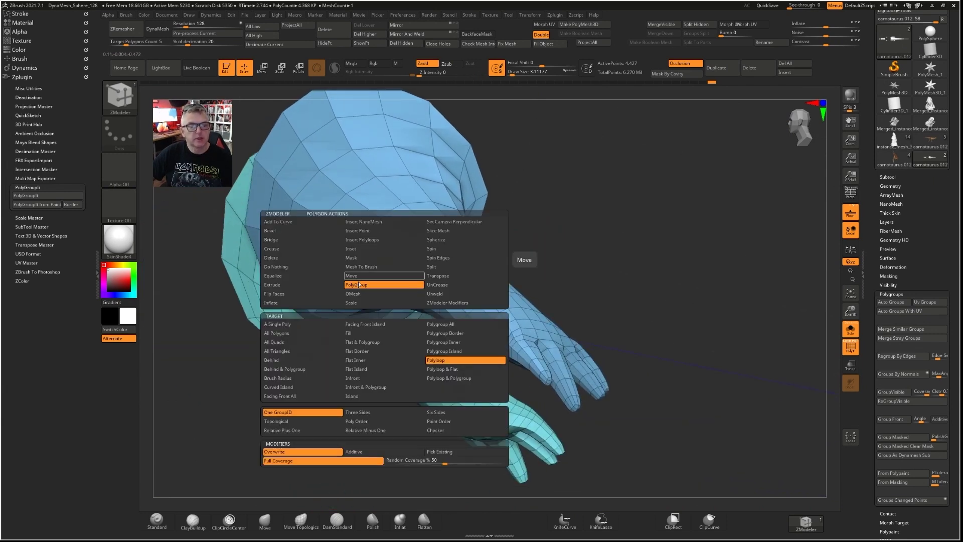
click(445, 360)
right_drag(591, 315, 529, 298)
click(400, 256)
right_drag(598, 284, 479, 266)
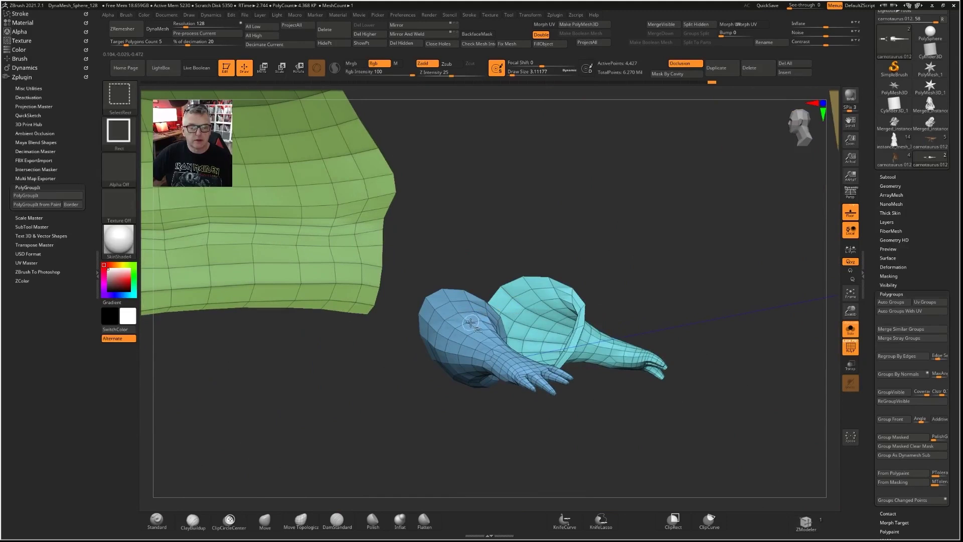
Assign a polyloop running lengthwise down the arms to its own polygroup, and show the full mesh.
right_drag(521, 294, 428, 263)
ctrl+drag(407, 222, 580, 390)
ctrl+right_drag(613, 336, 597, 361)
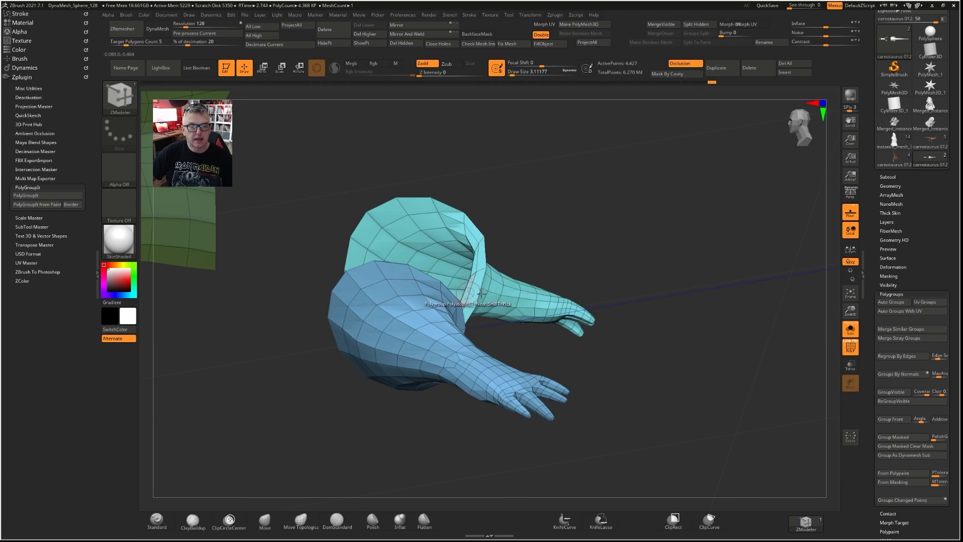
mouse_move(427, 413)
right_down()
mouse_move(451, 402)
mouse_move(474, 446)
right_up()
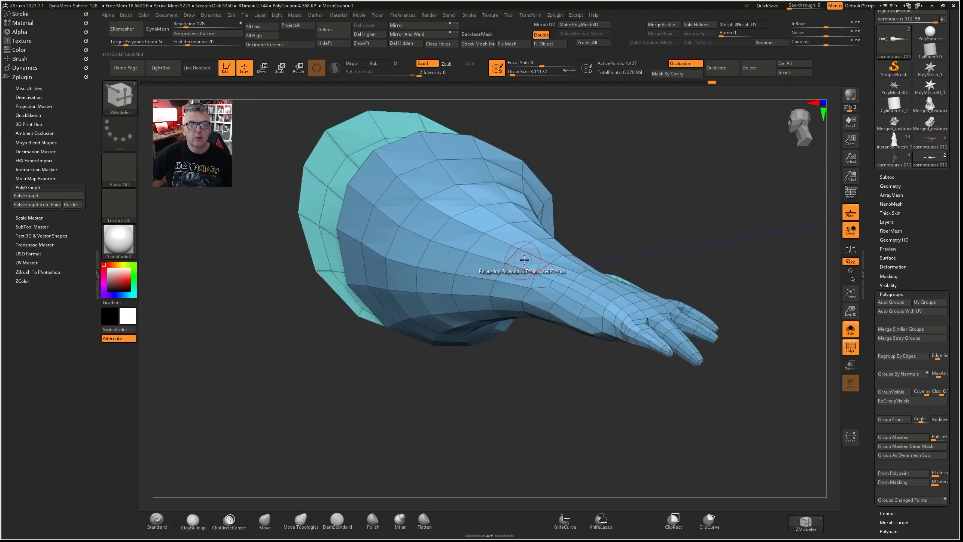
click(546, 283)
ctrl+right_drag(441, 384, 430, 269)
mouse_move(437, 313)
right_down()
mouse_move(459, 311)
mouse_move(431, 303)
mouse_move(454, 364)
right_up()
ctrl+shift+click(435, 335)
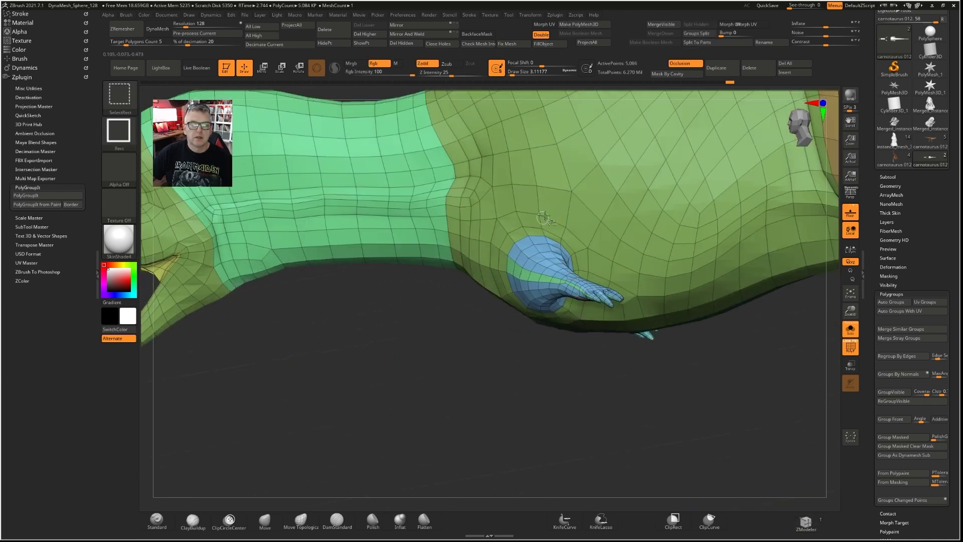
Hide both torso polygroups to expose the two arms with their lengthwise loops.
ctrl+shift+click(553, 209)
ctrl+shift+click(436, 285)
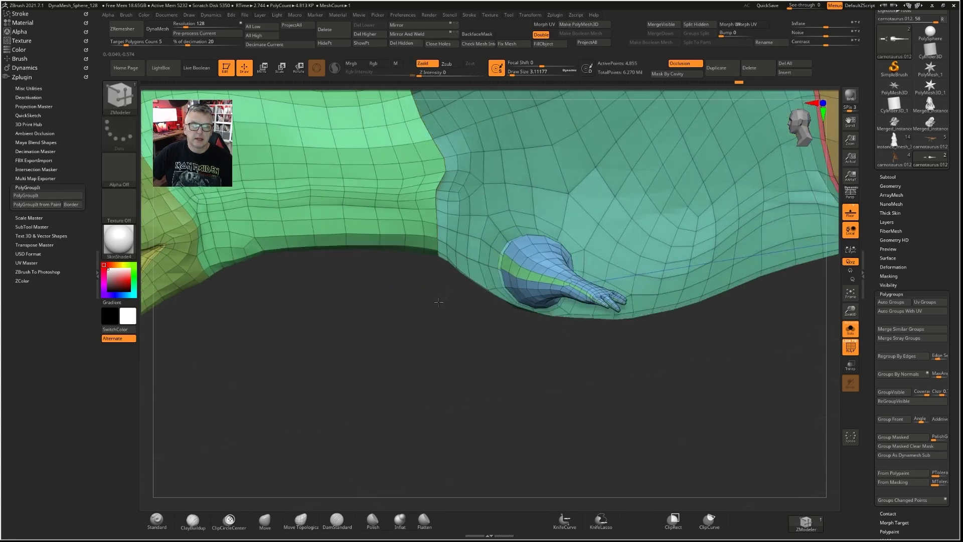
ctrl+shift+click(499, 200)
drag(419, 286, 403, 243)
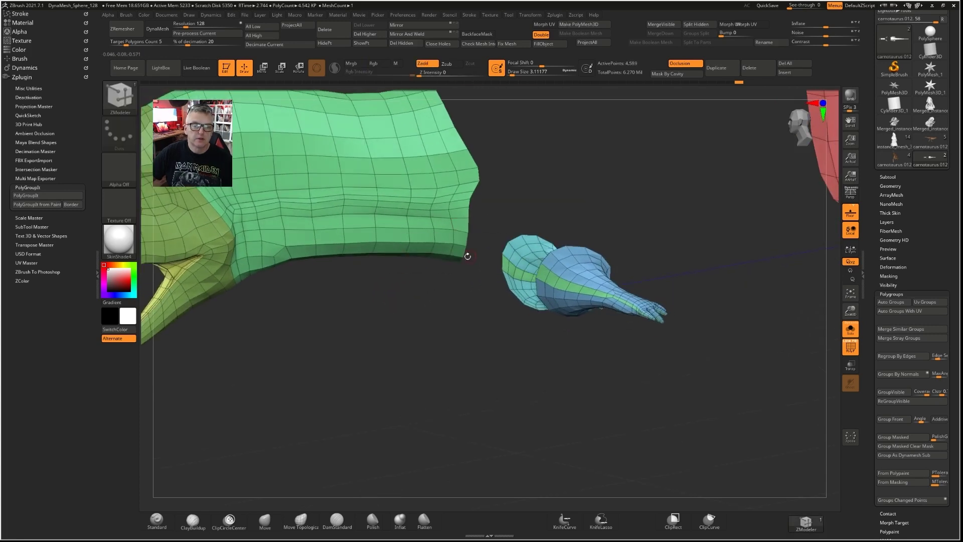
drag(464, 281, 446, 297)
ctrl+right_drag(447, 297, 437, 356)
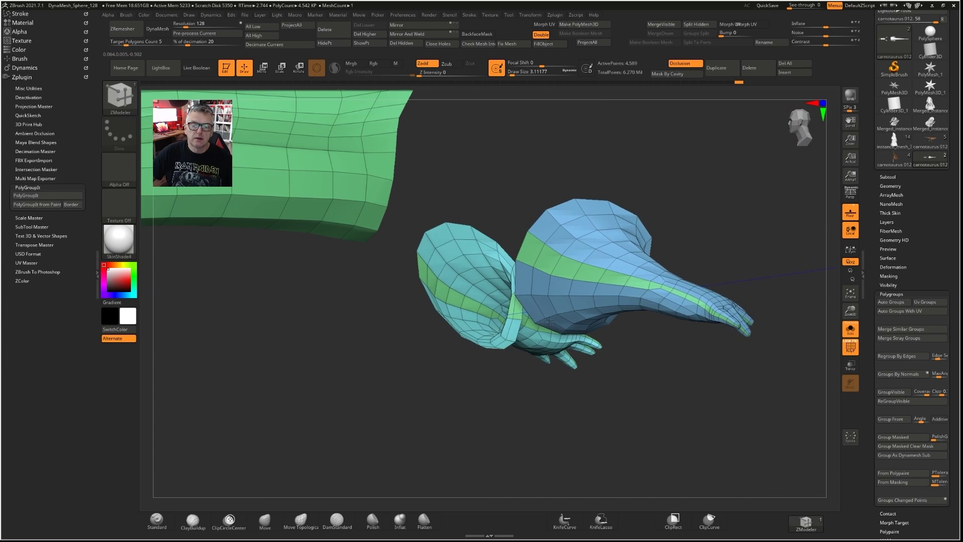
Isolate the blue arm's surfaces without the lengthwise loop and split them with Auto Groups.
ctrl+shift+click(557, 242)
ctrl+shift+click(556, 241)
ctrl+shift+click(561, 242)
mouse_move(459, 287)
mouse_down()
mouse_move(456, 266)
mouse_move(489, 275)
mouse_up()
drag(752, 278, 699, 258)
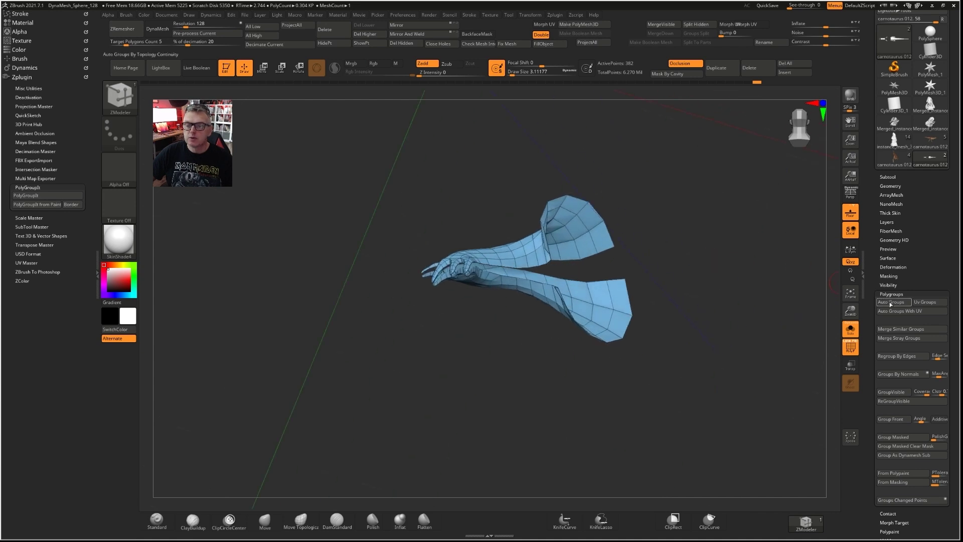
click(890, 302)
Isolate the other arm's surfaces on both sides of its loop, split them with Auto Groups, and show the full mesh.
drag(453, 372, 447, 369)
ctrl+shift+click(447, 379)
ctrl+shift+click(512, 293)
alt+drag(382, 325, 451, 306)
ctrl+shift+click(458, 304)
drag(413, 435, 448, 383)
ctrl+shift+click(370, 320)
right_drag(469, 359, 448, 317)
ctrl+shift+click(450, 311)
ctrl+shift+click(444, 314)
ctrl+shift+click(447, 318)
drag(595, 362, 640, 360)
click(885, 304)
ctrl+right_drag(587, 320, 506, 316)
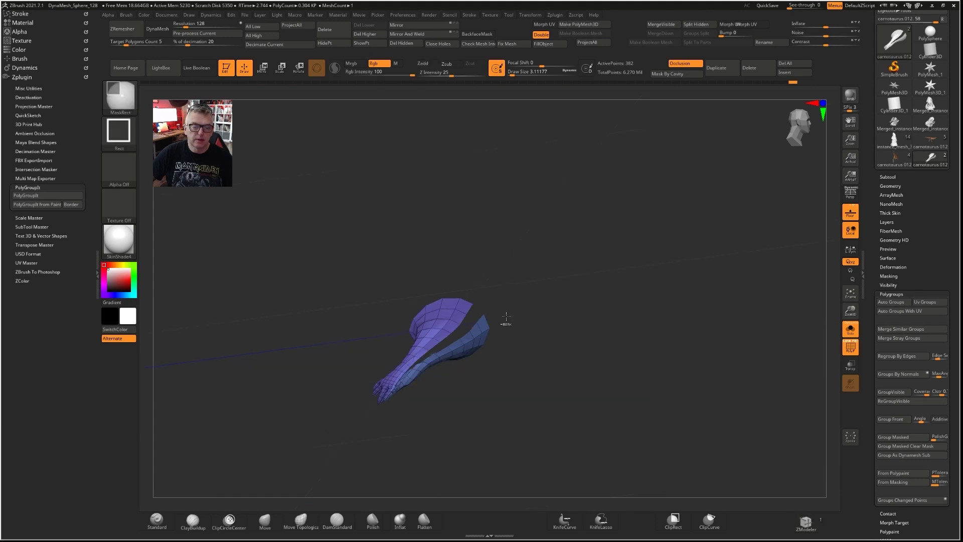
ctrl+shift+click(569, 364)
drag(543, 350, 417, 317)
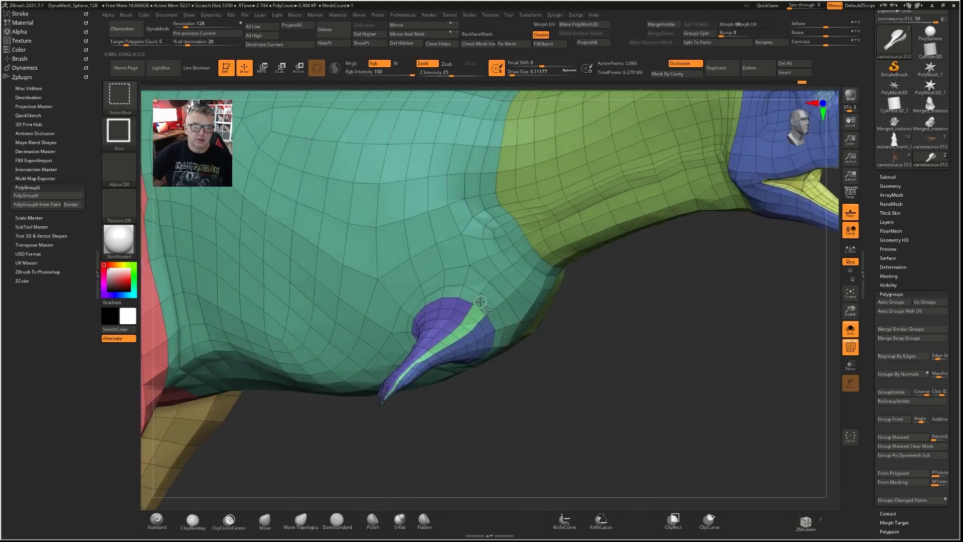
ctrl+shift+click(482, 302)
ctrl+shift+click(479, 303)
ctrl+shift+click(480, 301)
drag(682, 346, 577, 346)
ctrl+shift+click(577, 345)
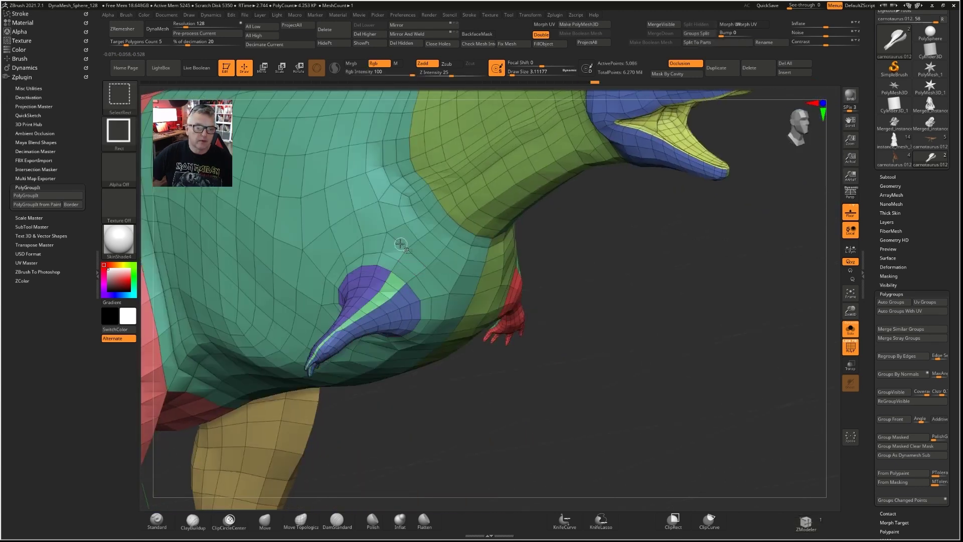
ctrl+shift+click(401, 236)
key(ctrl+z)
Hide the torso and the blue arm panel, keeping the violet panel and the arm loops visible.
mouse_move(576, 299)
mouse_down()
mouse_move(620, 307)
mouse_move(555, 291)
mouse_move(575, 291)
mouse_up()
ctrl+shift+click(421, 248)
ctrl+right_drag(575, 291, 482, 262)
ctrl+shift+click(491, 258)
right_drag(630, 327, 625, 308)
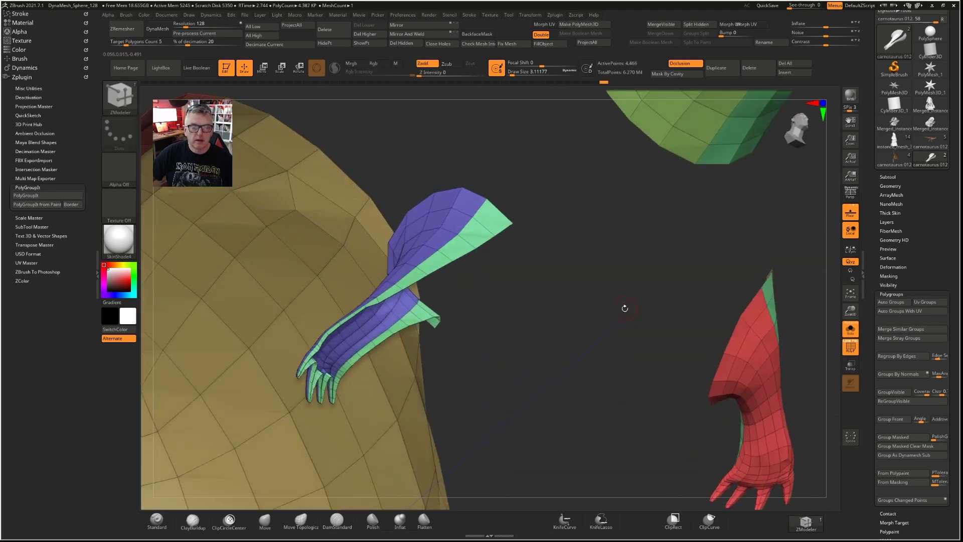
Mask the visible parts of both arms, turn them into one polygroup, and show the full mesh.
mouse_move(747, 307)
right_down()
mouse_move(608, 273)
mouse_move(656, 272)
right_up()
ctrl+drag(603, 239, 714, 280)
ctrl+drag(665, 302, 701, 434)
mouse_move(786, 437)
ctrl+mouse_down()
mouse_move(756, 365)
mouse_move(653, 294)
ctrl+mouse_up()
key(ctrl+w)
right_drag(648, 298, 612, 256)
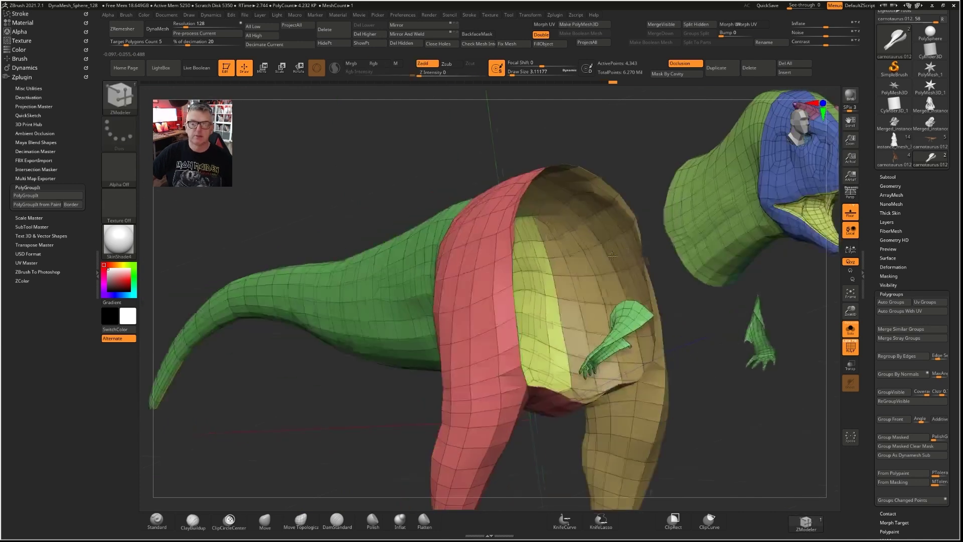
ctrl+shift+click(379, 203)
Hide both legs to expose the feet and the separate rear claws.
ctrl+right_drag(702, 411, 454, 276)
ctrl+right_drag(454, 276, 520, 322)
alt+right_drag(521, 322, 587, 295)
right_drag(543, 374, 585, 343)
ctrl+shift+click(521, 332)
ctrl+shift+click(512, 327)
alt+drag(512, 327, 272, 352)
ctrl+shift+click(273, 296)
ctrl+shift+click(272, 353)
Switch the masking brush to MaskLasso, mask both rear claws and turn them into one polygroup.
ctrl+click(118, 91)
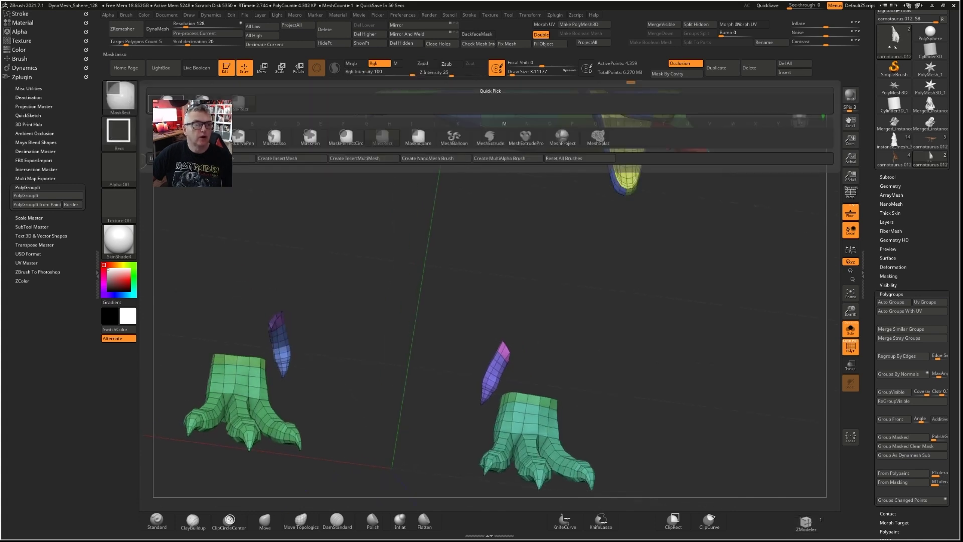
click(273, 139)
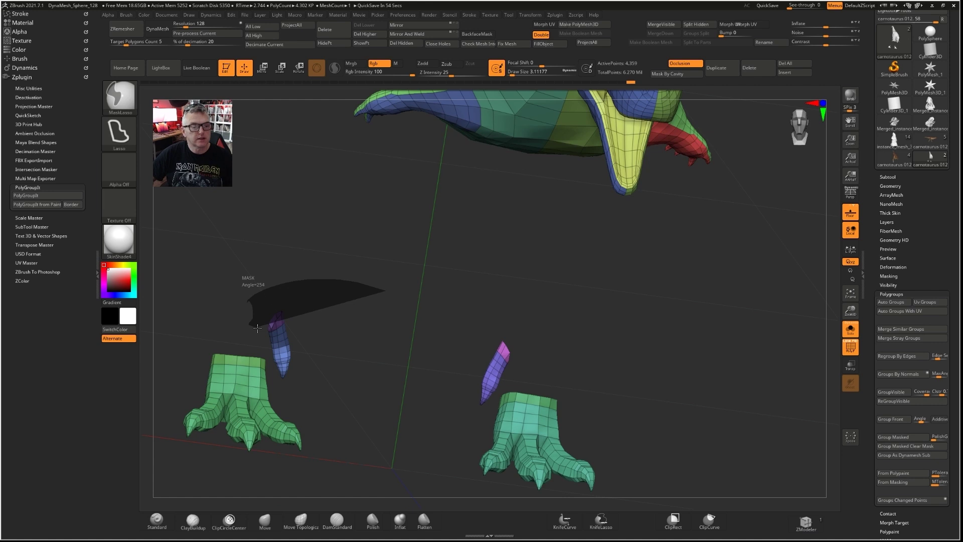
ctrl+drag(504, 312, 438, 397)
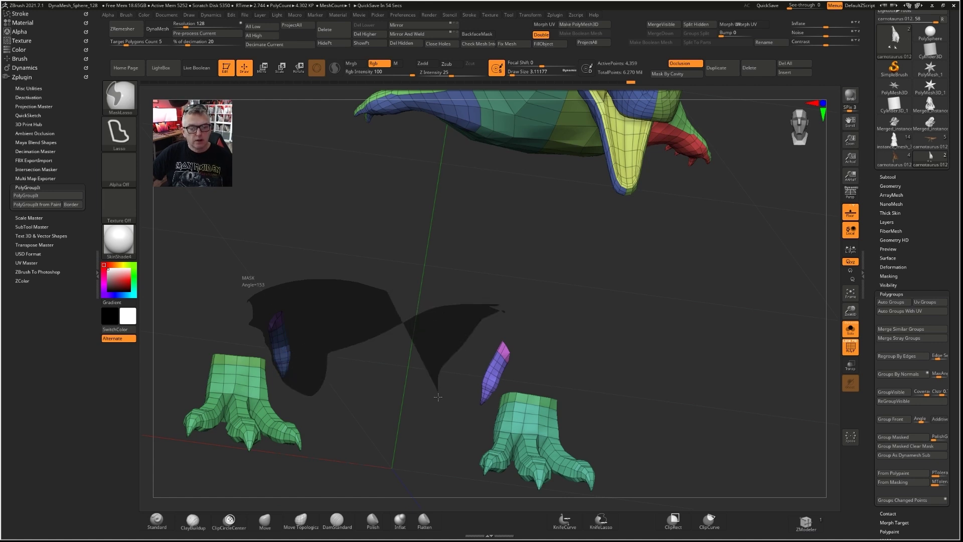
ctrl+drag(497, 394, 492, 399)
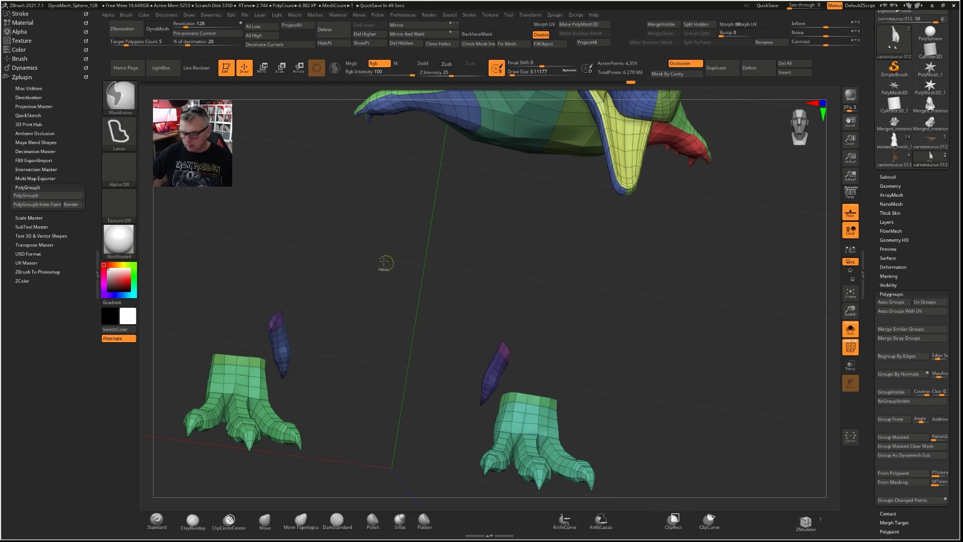
drag(385, 300, 590, 288)
Hide the legs and rear claws, and turn both feet into a single polygroup.
ctrl+shift+click(688, 299)
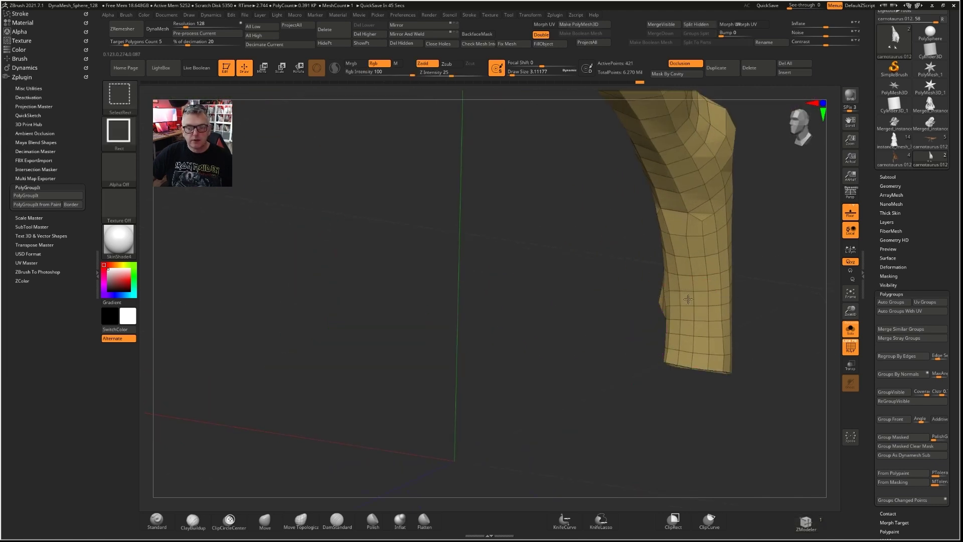
ctrl+shift+click(687, 299)
ctrl+alt+shift+click(365, 264)
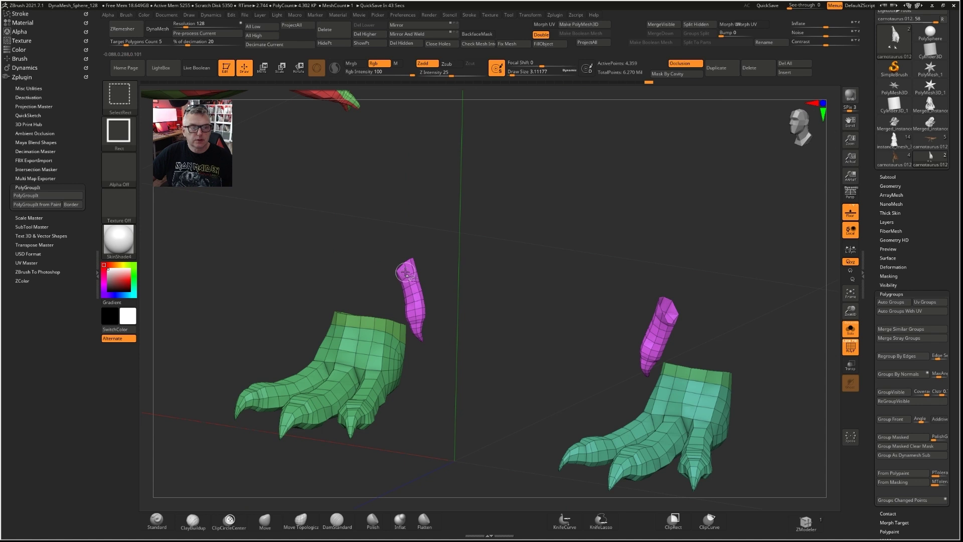
mouse_move(650, 304)
mouse_down()
mouse_move(429, 274)
mouse_move(476, 269)
mouse_move(518, 221)
mouse_move(243, 215)
mouse_move(697, 466)
mouse_up()
key(ctrl+w)
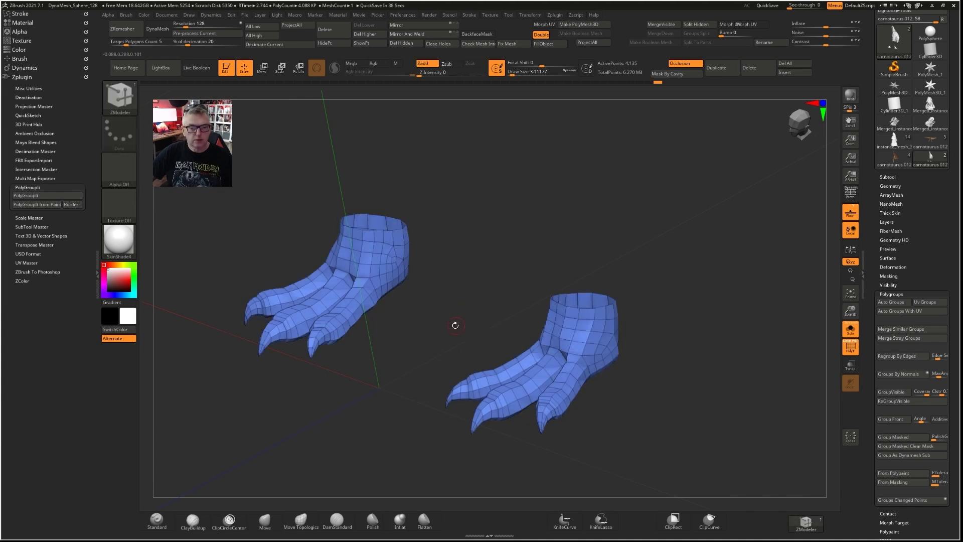
Assign the polyloop at the base of each of the three claws on the near foot to a new polygroup.
alt+drag(455, 325, 427, 263)
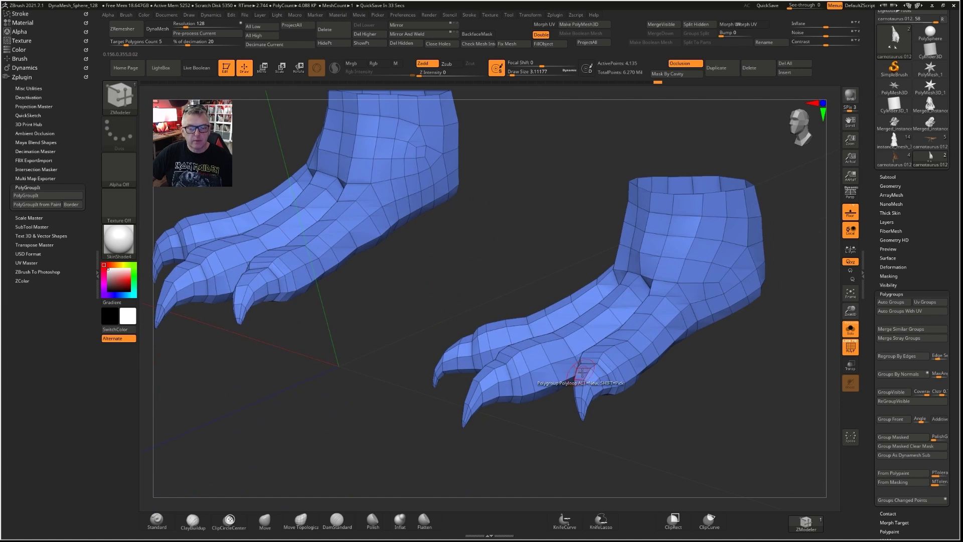
mouse_move(501, 261)
mouse_down()
mouse_move(416, 281)
mouse_move(408, 362)
mouse_move(431, 301)
mouse_move(394, 327)
mouse_move(415, 297)
mouse_up()
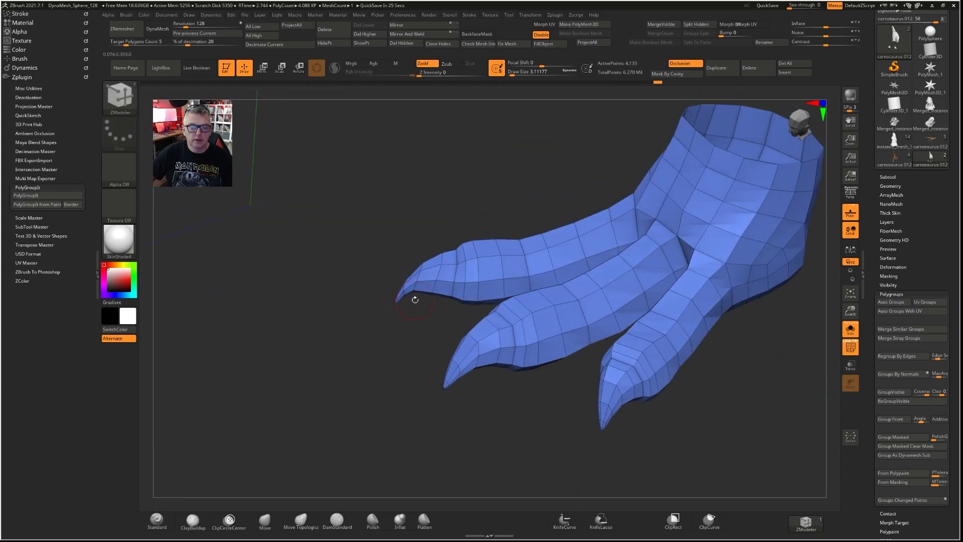
ctrl+right_drag(415, 296, 634, 345)
drag(635, 345, 550, 299)
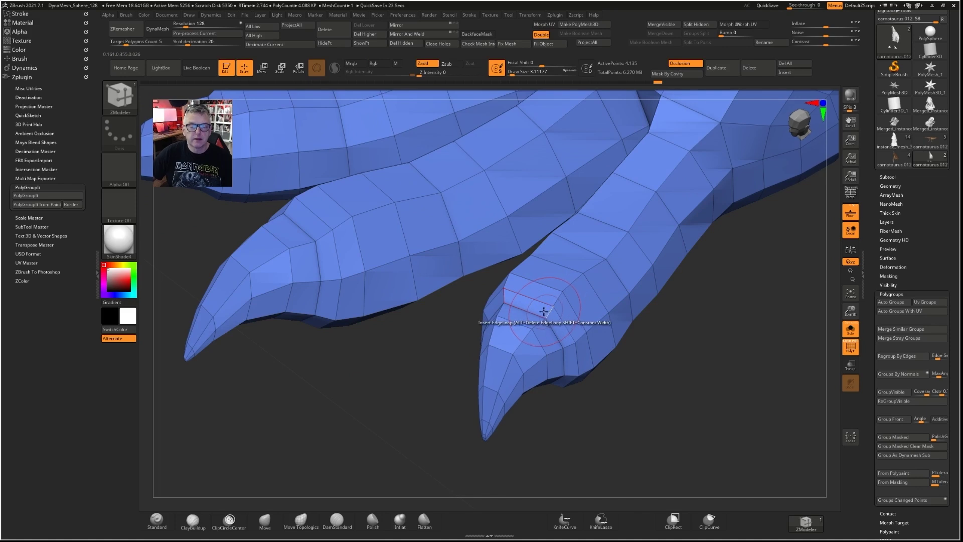
drag(472, 299, 562, 302)
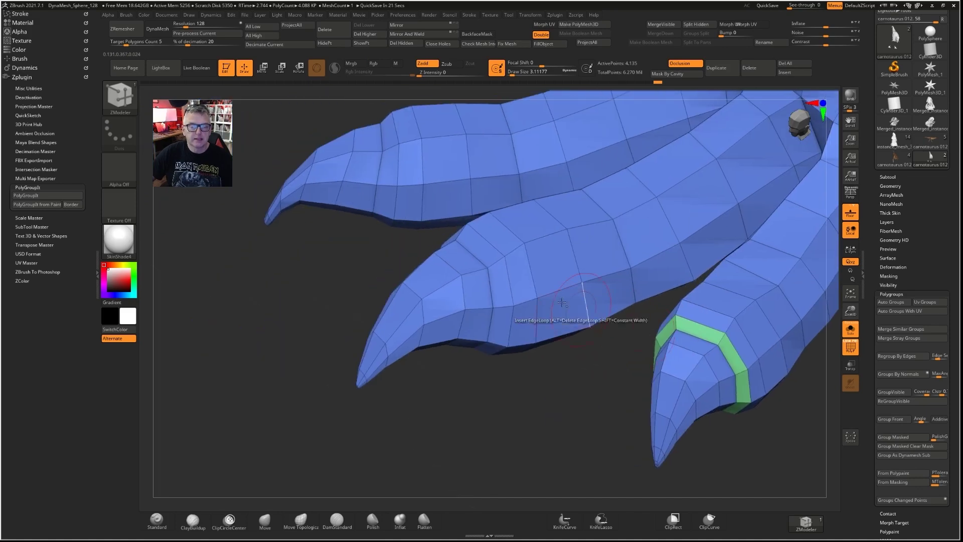
click(487, 257)
mouse_move(451, 265)
mouse_down()
mouse_move(502, 201)
mouse_move(565, 215)
mouse_move(552, 280)
mouse_move(562, 311)
mouse_move(535, 260)
mouse_move(460, 232)
mouse_up()
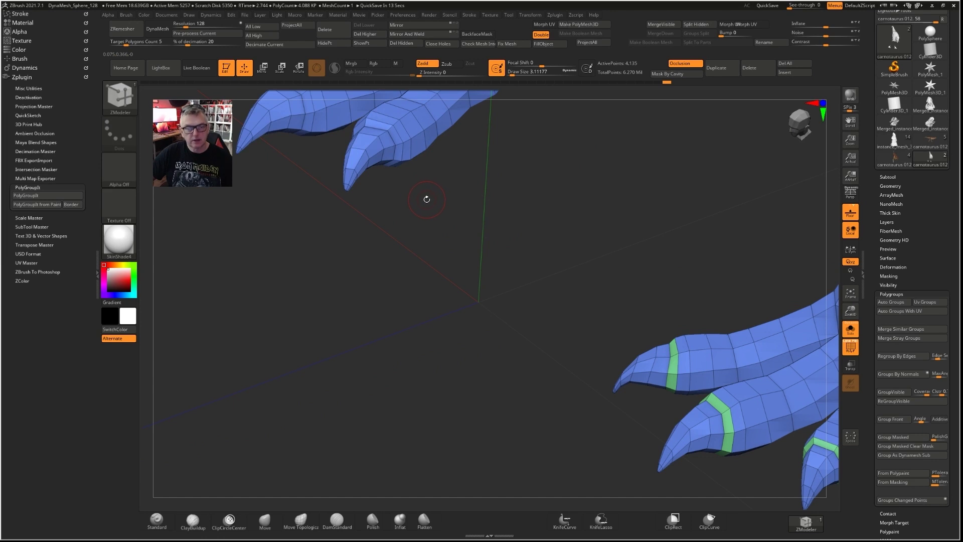
Assign the polyloop at the base of each of the three claws on the other foot to the claw-loop polygroup.
alt+right_drag(435, 226, 536, 346)
ctrl+right_drag(541, 308, 481, 236)
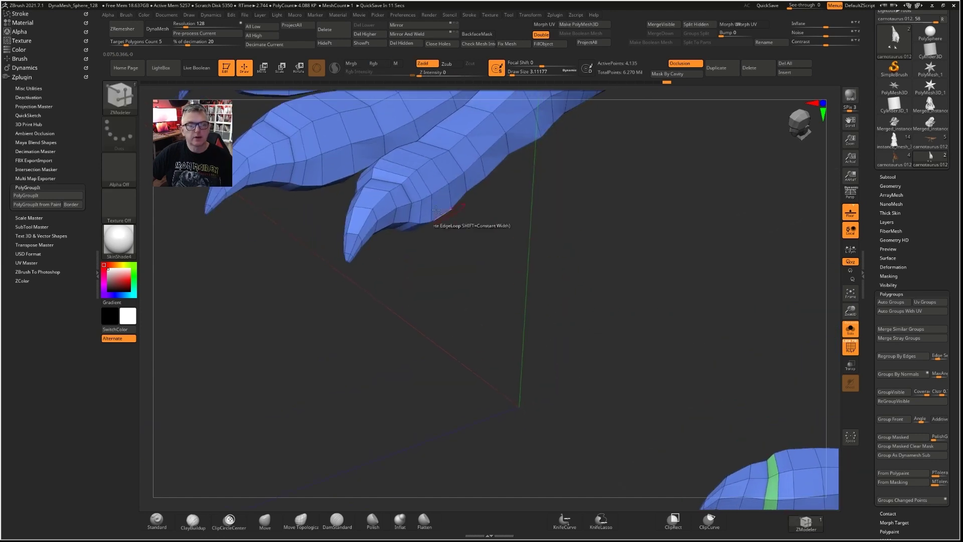
alt+right_drag(448, 203, 722, 409)
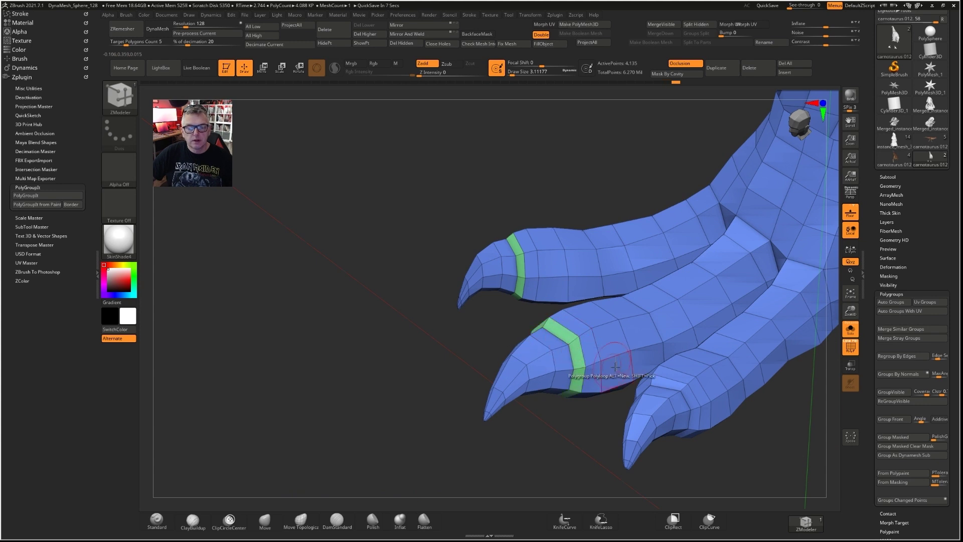
ctrl+right_drag(677, 387, 496, 281)
alt+right_drag(489, 275, 419, 262)
mouse_move(598, 354)
alt+right_down()
mouse_move(540, 305)
mouse_move(525, 254)
mouse_move(409, 233)
alt+right_up()
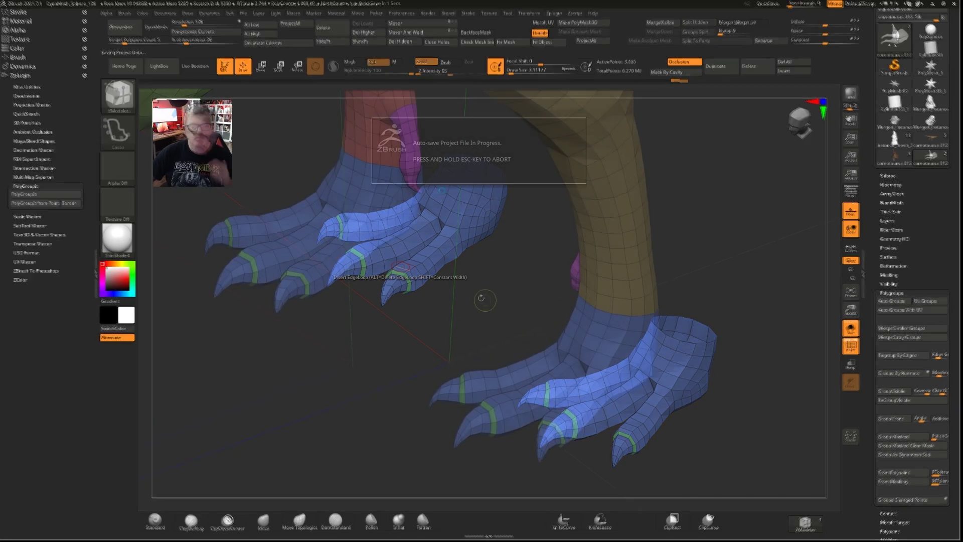
Isolate the feet and claw tips, and split them into separate polygroups with Auto Groups.
ctrl+shift+click(635, 325)
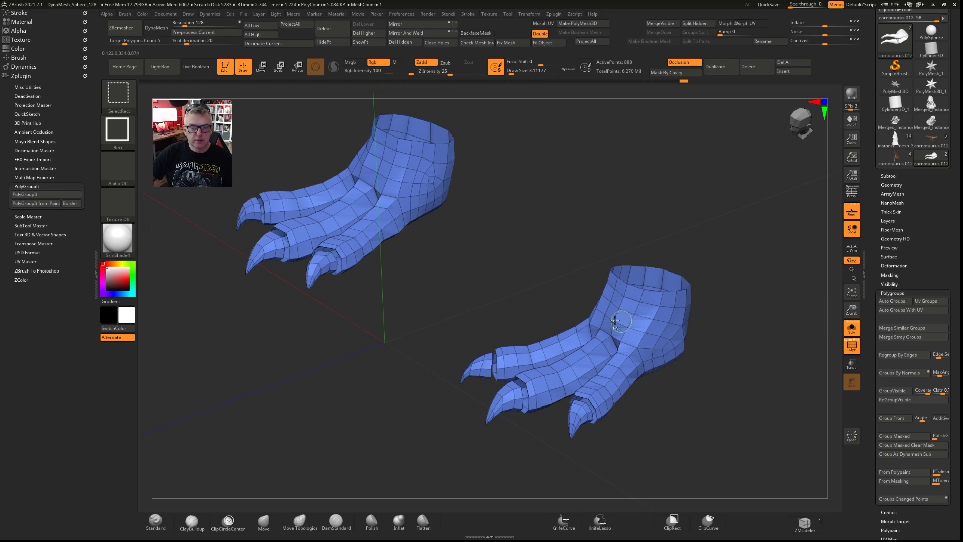
click(889, 301)
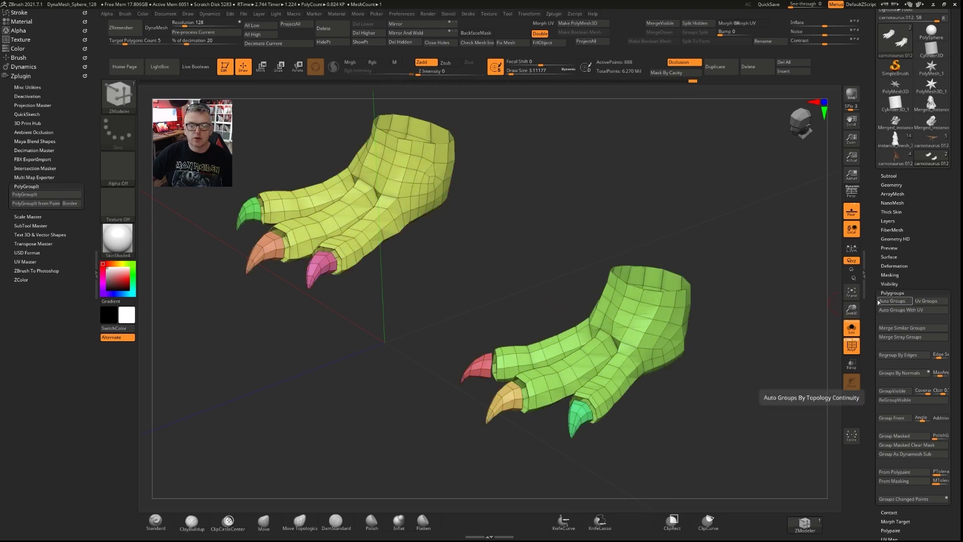
alt+drag(447, 290, 541, 321)
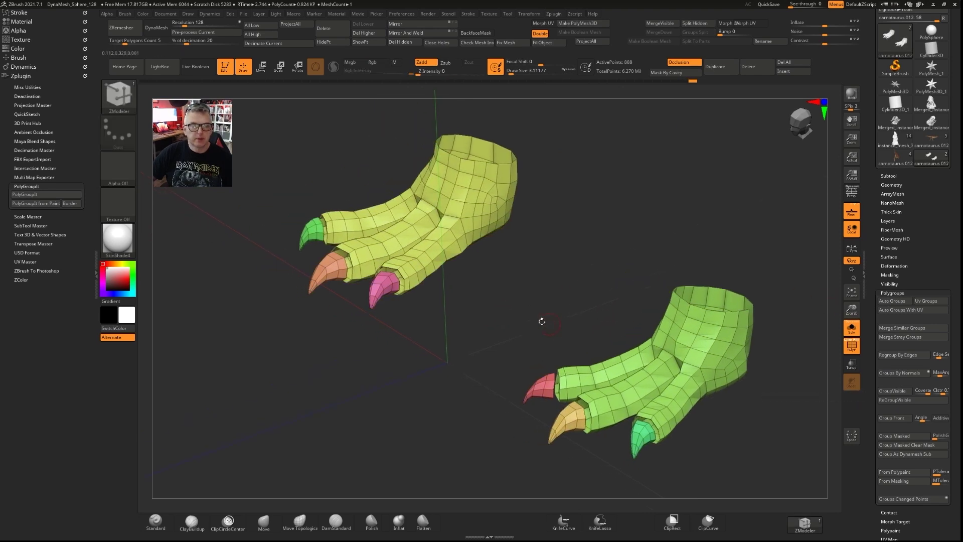
Hide both feet, turn the six front claws into a single polygroup, and show the whole model again.
ctrl+shift+click(427, 247)
ctrl+shift+click(661, 352)
mouse_move(535, 264)
ctrl+shift+mouse_down()
mouse_move(289, 346)
mouse_move(795, 452)
mouse_move(684, 329)
ctrl+shift+mouse_up()
key(ctrl+w)
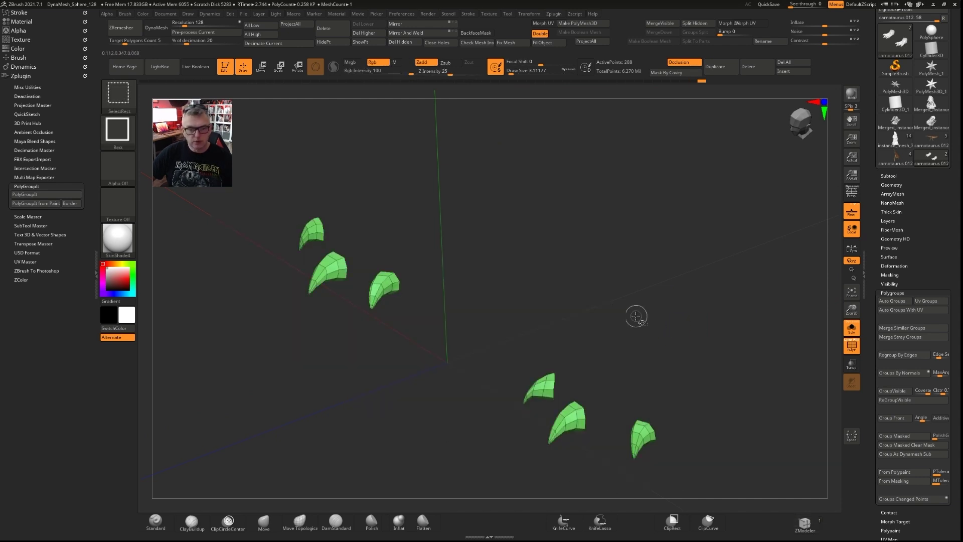
ctrl+shift+click(636, 316)
drag(422, 352, 477, 364)
alt+drag(475, 321, 488, 357)
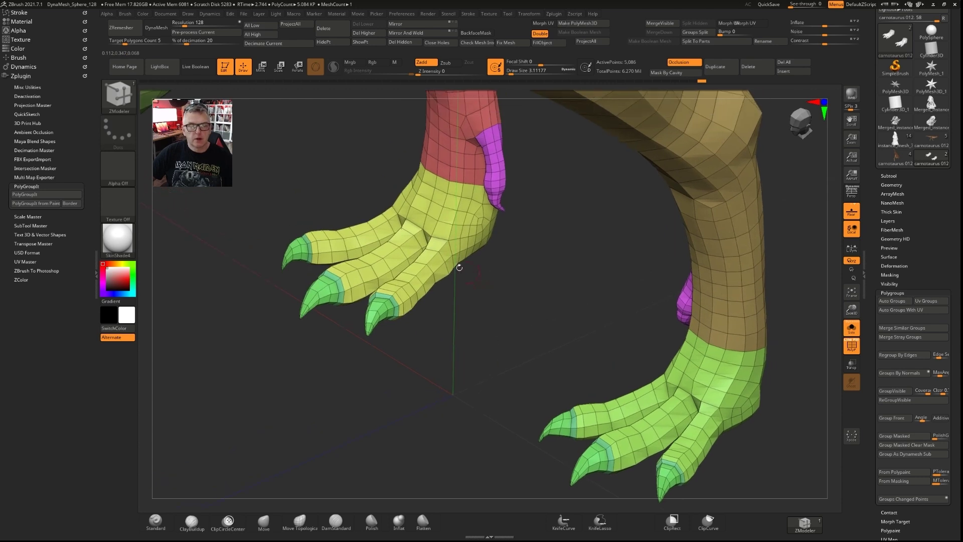
Hide both legs, the rear claws and the front claws, leaving the feet with their claw-base loops exposed.
ctrl+shift+click(443, 252)
ctrl+shift+click(441, 250)
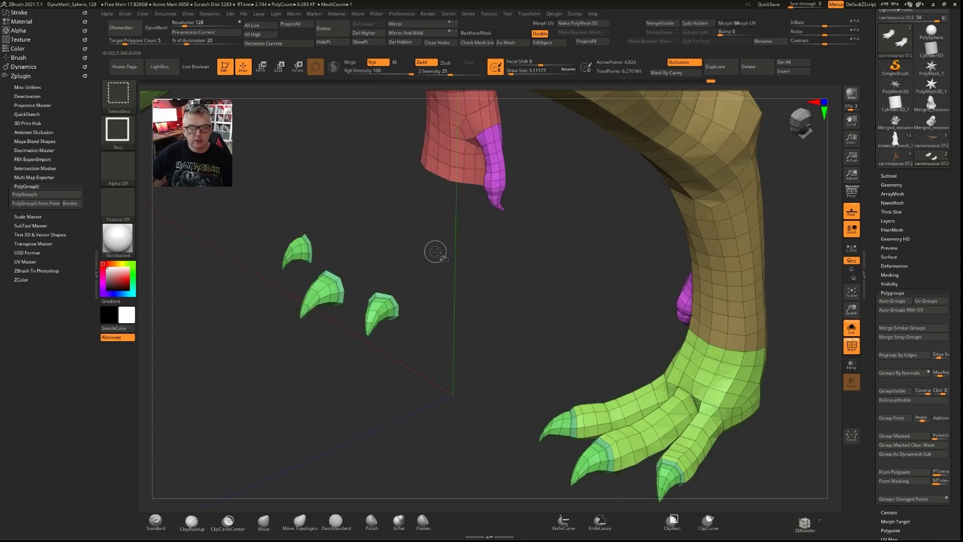
ctrl+shift+click(505, 282)
ctrl+shift+click(708, 277)
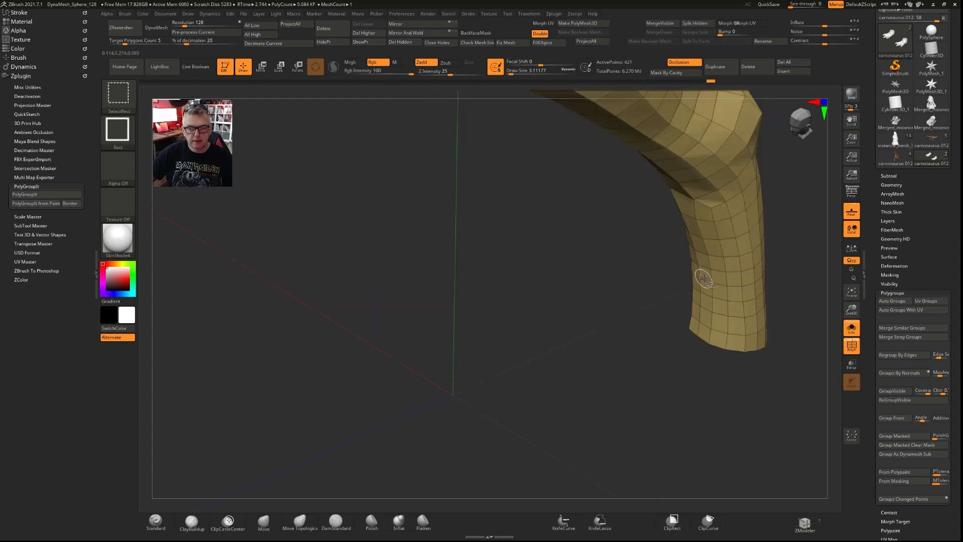
ctrl+shift+click(704, 279)
ctrl+shift+click(696, 282)
ctrl+alt+shift+click(481, 161)
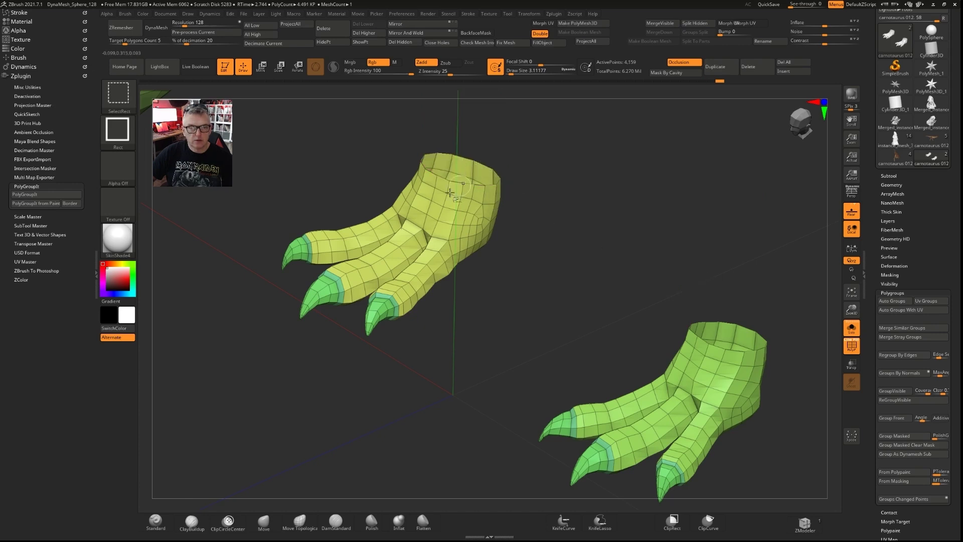
ctrl+alt+shift+click(320, 287)
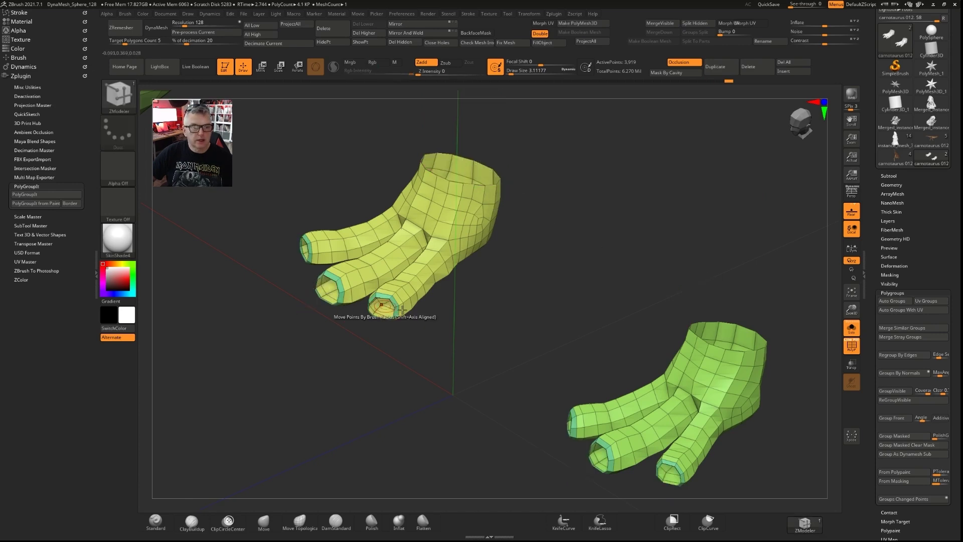
Mask both feet together with their claw-base loops and turn them into one polygroup.
alt+right_drag(509, 294, 499, 281)
ctrl+right_drag(635, 271, 555, 275)
mouse_move(655, 194)
ctrl+mouse_down()
mouse_move(579, 148)
mouse_move(236, 283)
mouse_move(722, 321)
mouse_move(707, 283)
ctrl+mouse_up()
key(ctrl+w)
Lasso-mask the soles of both feet in side view, turn them into a separate polygroup, and select the ZModeler brush.
right_drag(566, 303, 621, 271)
right_drag(476, 347, 467, 215)
right_drag(394, 341, 551, 279)
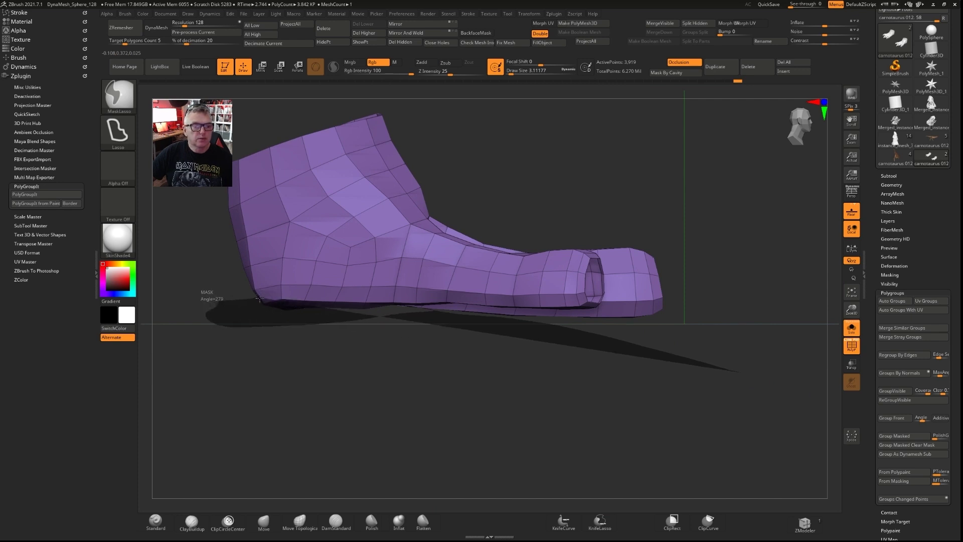
ctrl+drag(259, 299, 328, 279)
ctrl+drag(610, 292, 636, 350)
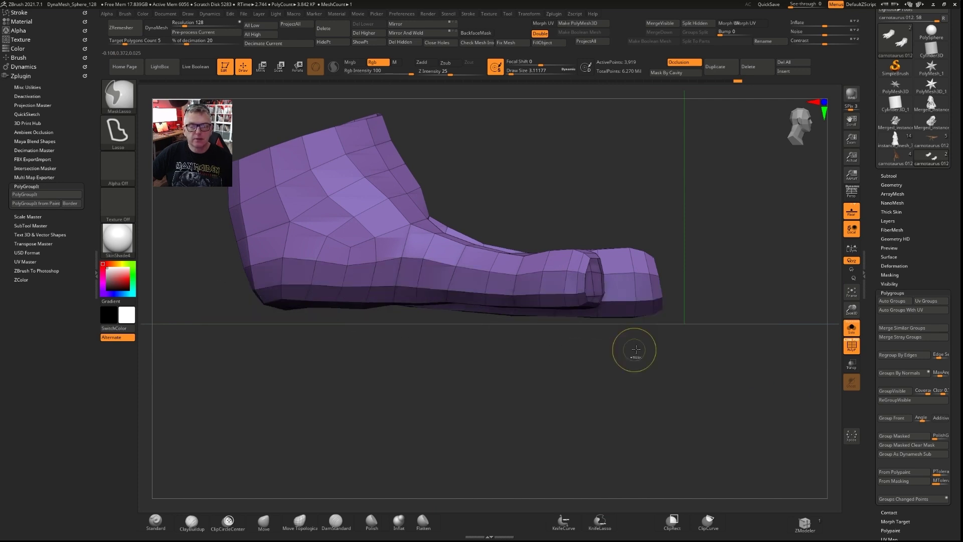
right_drag(695, 347, 636, 349)
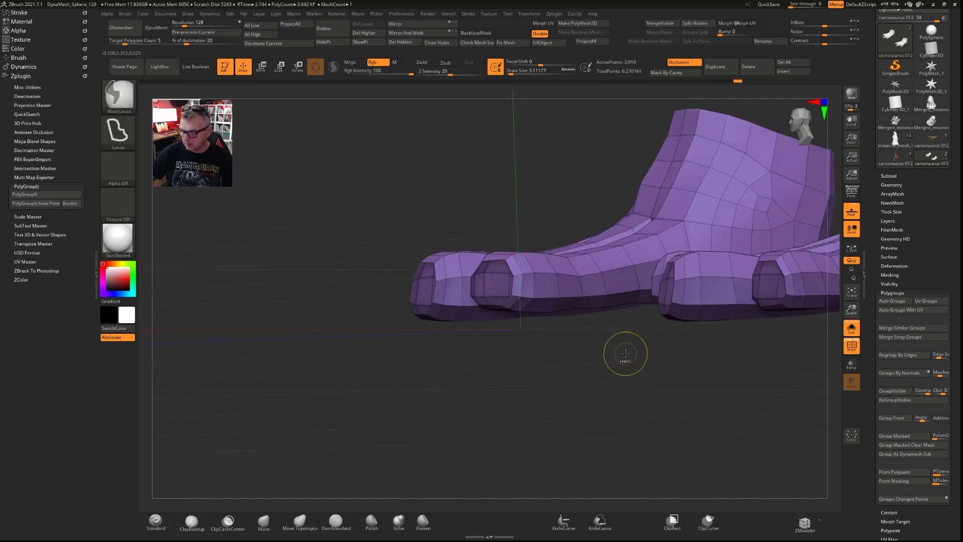
key(b)
key(z)
key(m)
Isolate the upper part of both feet and split it into rear and toe polygroups with a lasso mask.
mouse_move(595, 389)
right_down()
mouse_move(604, 333)
mouse_move(627, 341)
mouse_move(649, 333)
mouse_move(552, 321)
mouse_move(323, 326)
mouse_move(449, 356)
right_up()
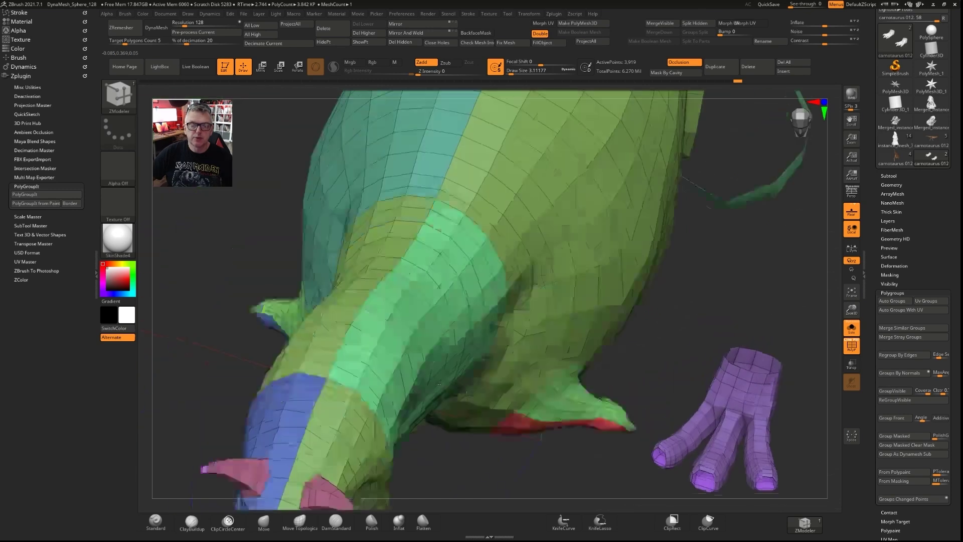
right_drag(667, 346, 674, 344)
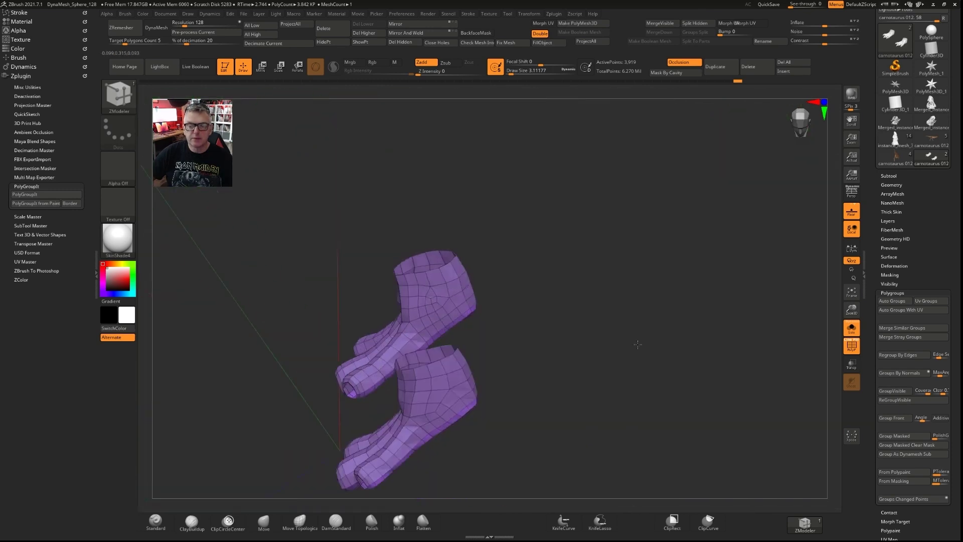
right_drag(577, 346, 527, 282)
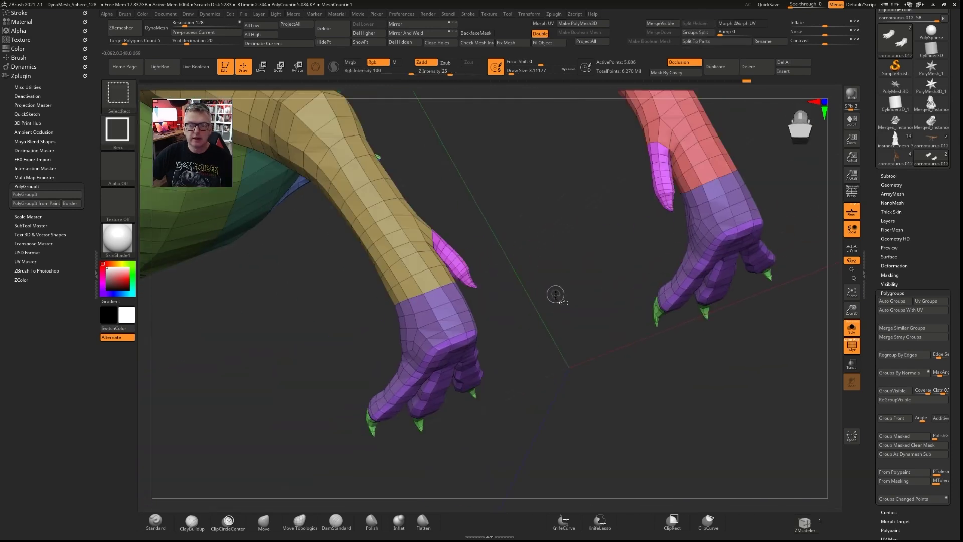
right_drag(555, 292, 514, 301)
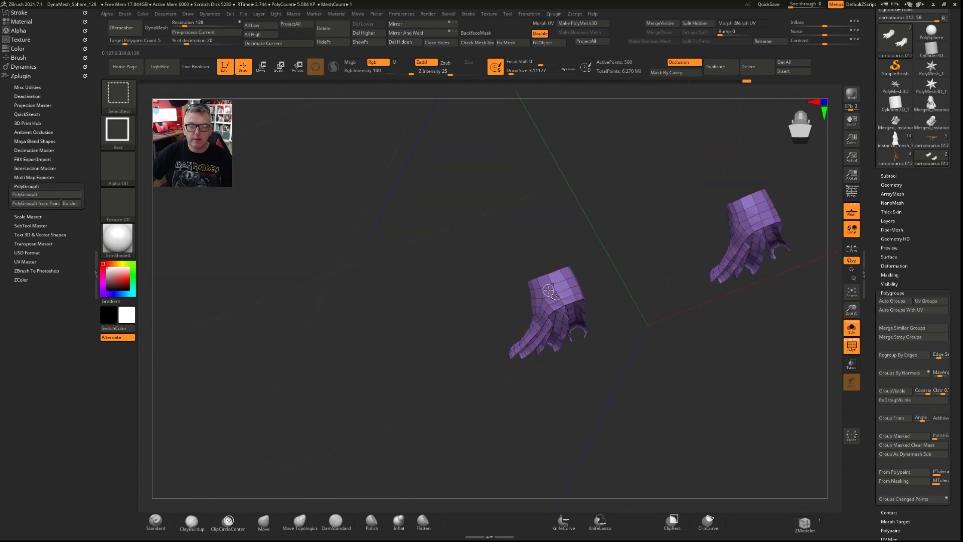
right_drag(507, 300, 499, 299)
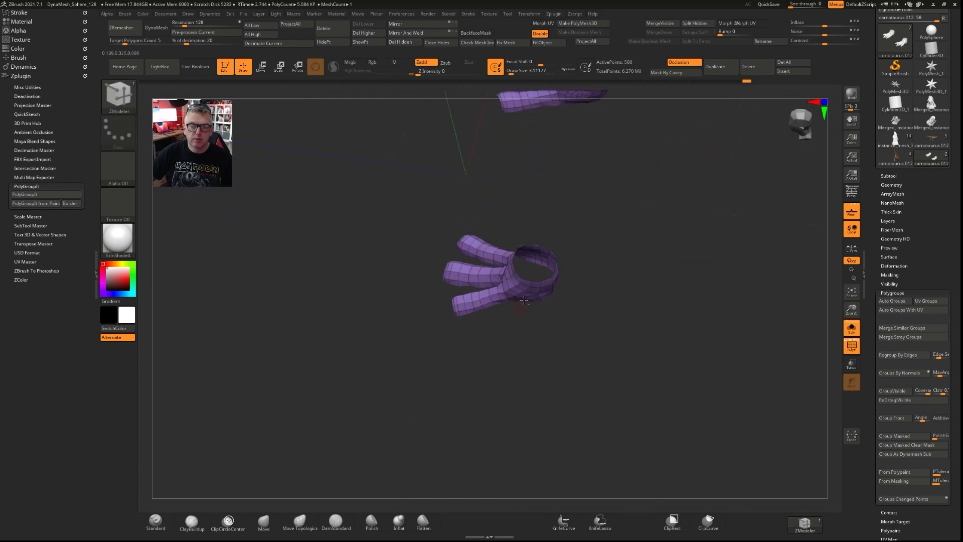
right_drag(552, 280, 619, 269)
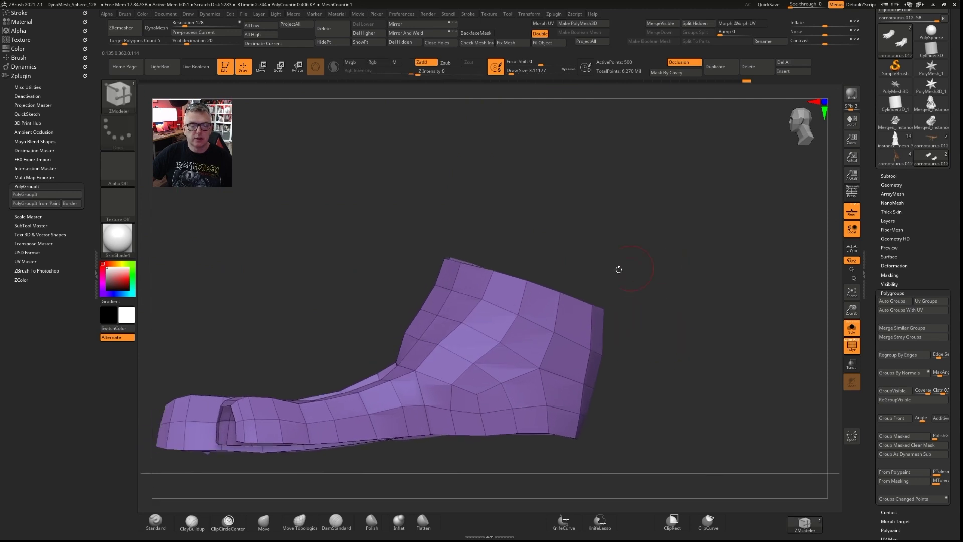
ctrl+drag(453, 339, 463, 454)
ctrl+shift+click(685, 313)
Hide the near-side torso and tail polygroups to expose the upper leg.
ctrl+right_drag(685, 313, 576, 340)
right_drag(679, 345, 627, 343)
ctrl+right_drag(627, 344, 447, 278)
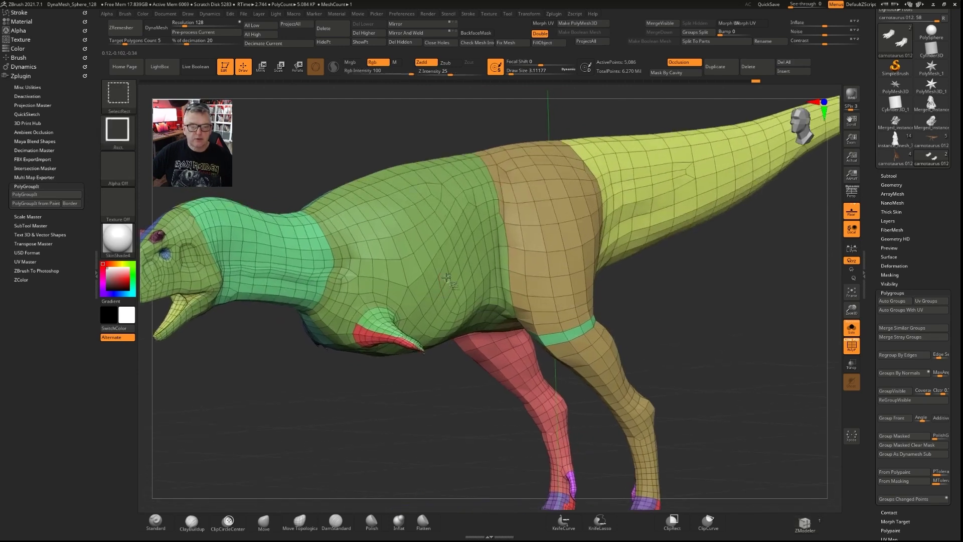
ctrl+shift+click(453, 274)
ctrl+shift+click(450, 273)
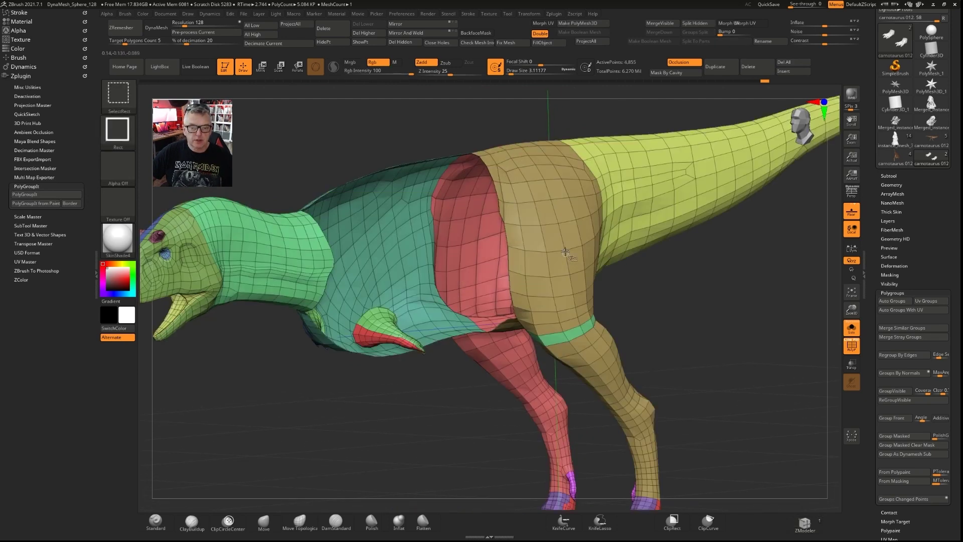
ctrl+shift+click(624, 230)
Hide the opposite leg and the far half of the torso and tail, leaving the near leg exposed.
alt+right_drag(540, 381, 510, 223)
mouse_move(510, 224)
ctrl+right_down()
mouse_move(492, 305)
mouse_move(616, 352)
ctrl+right_up()
ctrl+shift+click(668, 366)
ctrl+shift+click(696, 377)
ctrl+right_drag(690, 336, 574, 230)
ctrl+shift+click(574, 230)
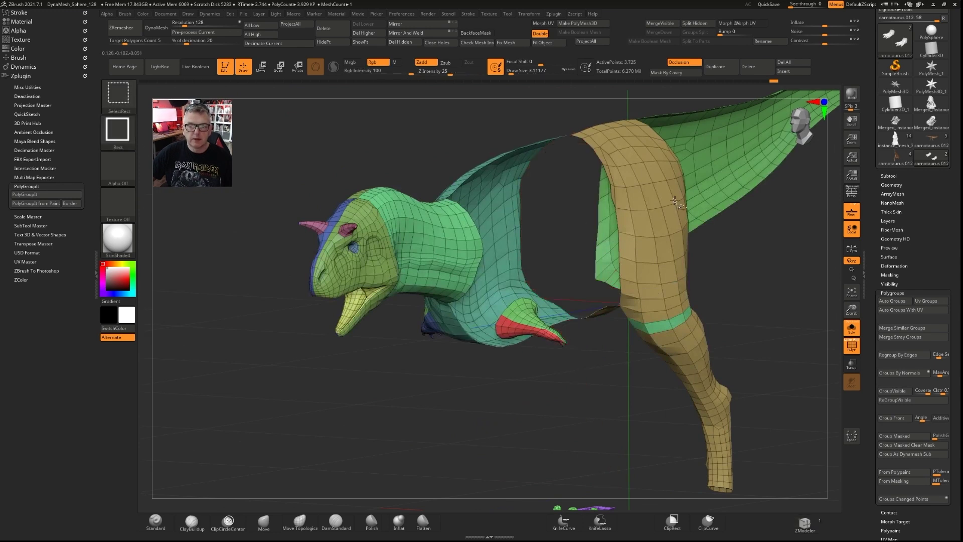
ctrl+shift+click(690, 195)
right_drag(755, 278, 471, 208)
ctrl+shift+click(566, 185)
Mask the near leg including its leftover thigh band, turn it into one polygroup, and show the whole model.
mouse_move(466, 116)
ctrl+mouse_down()
mouse_move(709, 170)
mouse_move(660, 426)
mouse_move(685, 240)
ctrl+mouse_up()
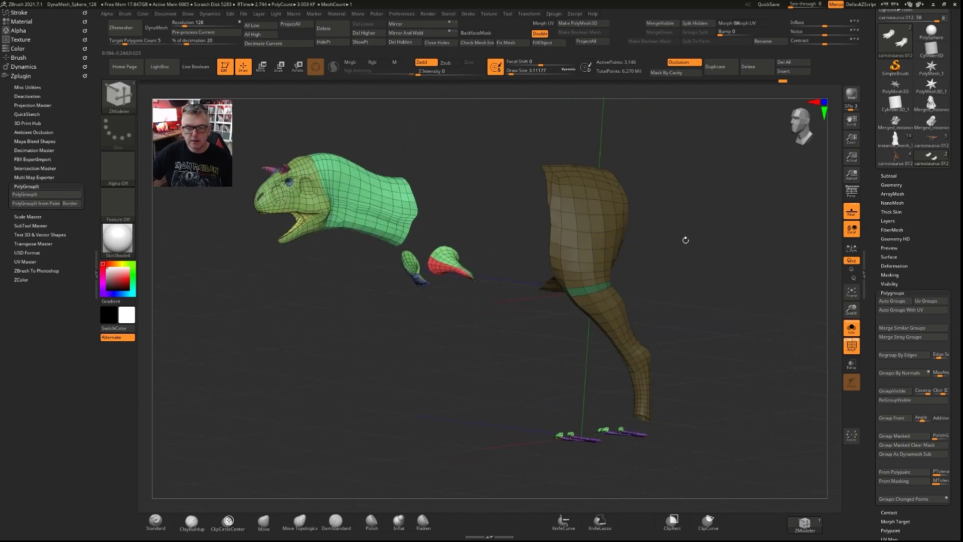
key(ctrl+w)
right_drag(645, 281, 592, 281)
alt+right_drag(592, 281, 716, 241)
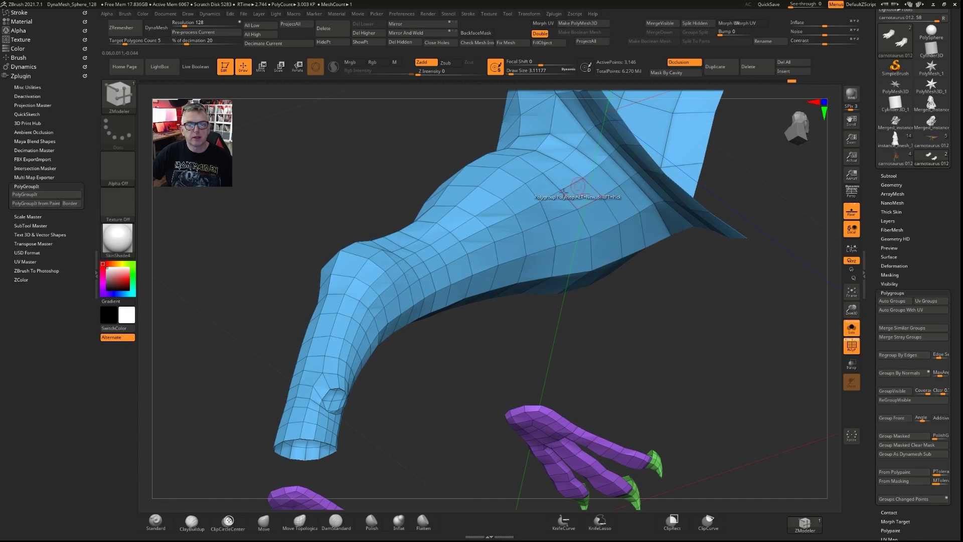
right_drag(288, 305, 413, 192)
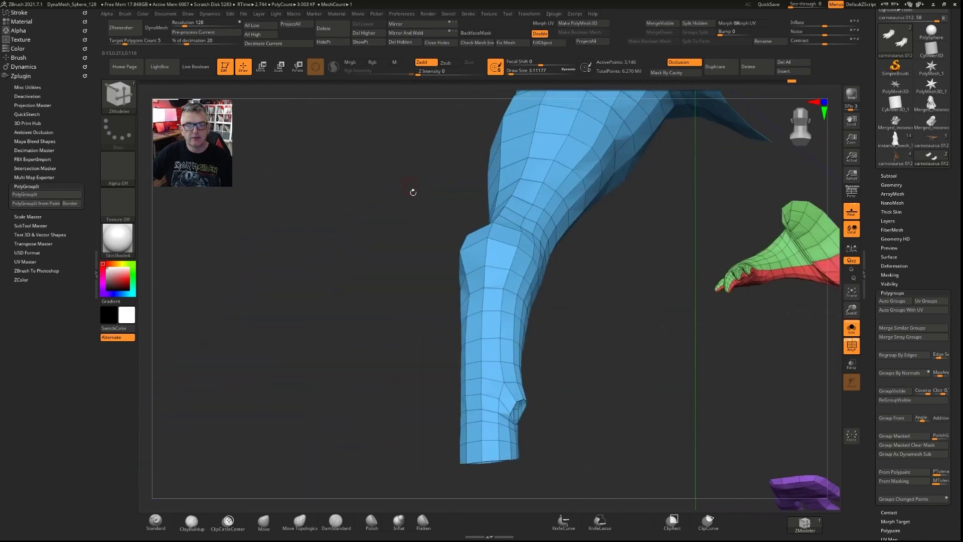
ctrl+right_drag(410, 271, 376, 389)
alt+right_drag(559, 287, 538, 405)
ctrl+right_drag(619, 303, 532, 321)
ctrl+shift+click(641, 299)
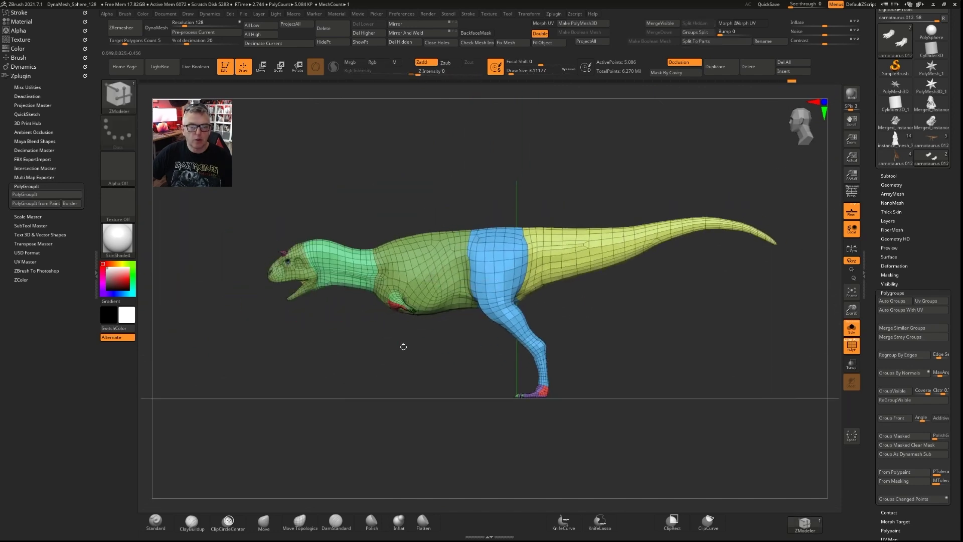
Lasso-mask the tip of the tail and look over the polygroups from the opposite side of the body.
right_drag(402, 346, 454, 351)
mouse_move(628, 290)
shift+right_down()
mouse_move(632, 267)
mouse_move(659, 272)
shift+right_up()
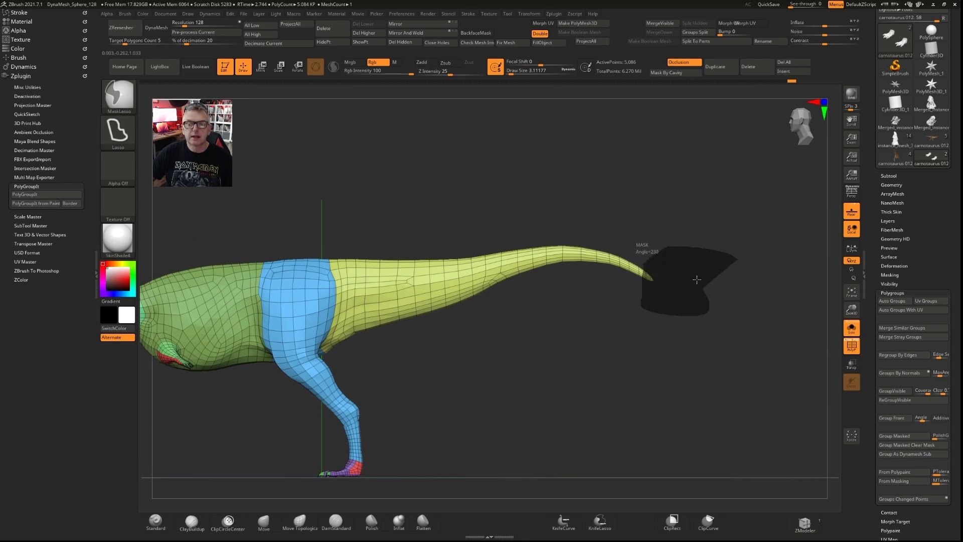
ctrl+drag(697, 279, 687, 290)
ctrl+right_drag(535, 340, 480, 384)
alt+right_drag(480, 384, 587, 301)
mouse_move(587, 301)
ctrl+right_down()
mouse_move(560, 266)
mouse_move(547, 296)
mouse_move(527, 306)
ctrl+right_up()
mouse_move(596, 333)
right_down()
mouse_move(506, 359)
mouse_move(576, 362)
right_up()
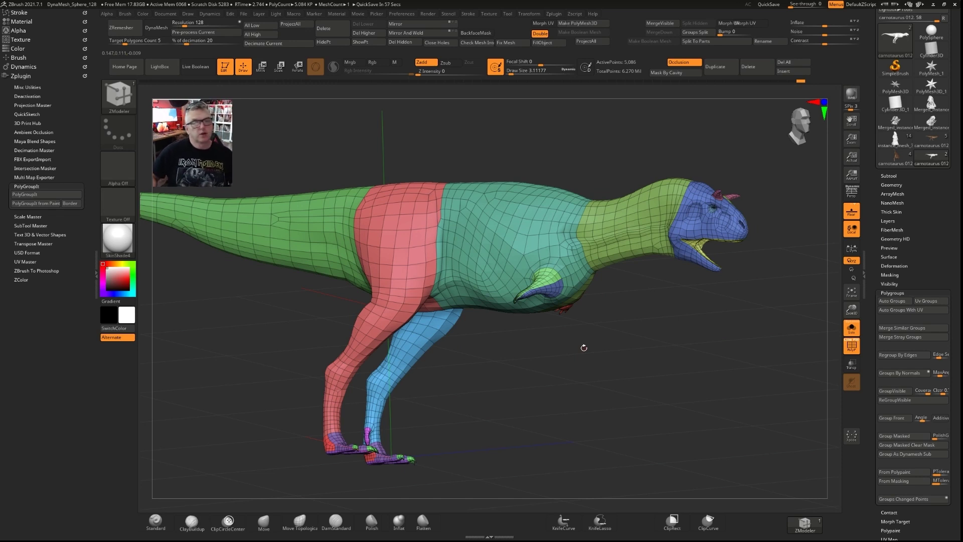
shift+right_drag(496, 352, 517, 326)
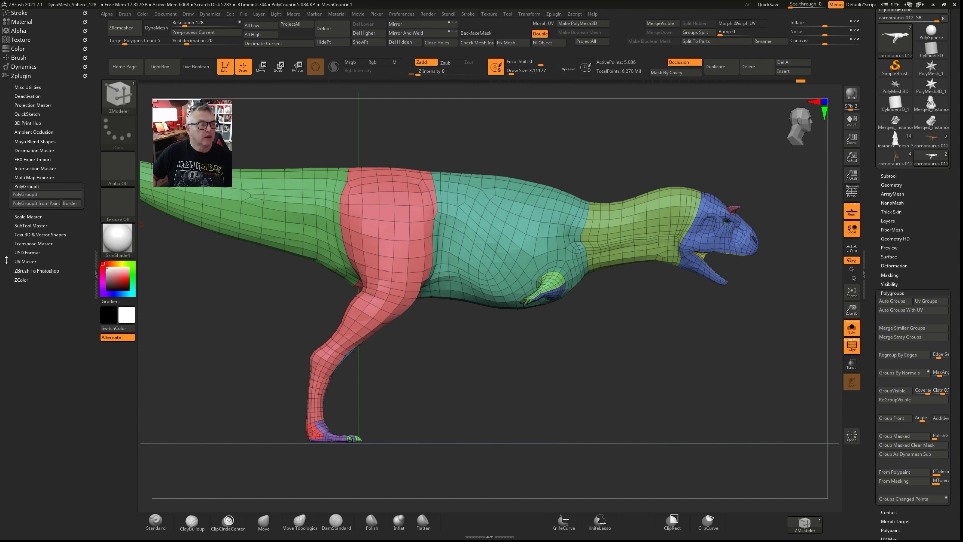
Unwrap the mesh's UVs with UV Master, using Symmetry and Polygroups.
click(24, 262)
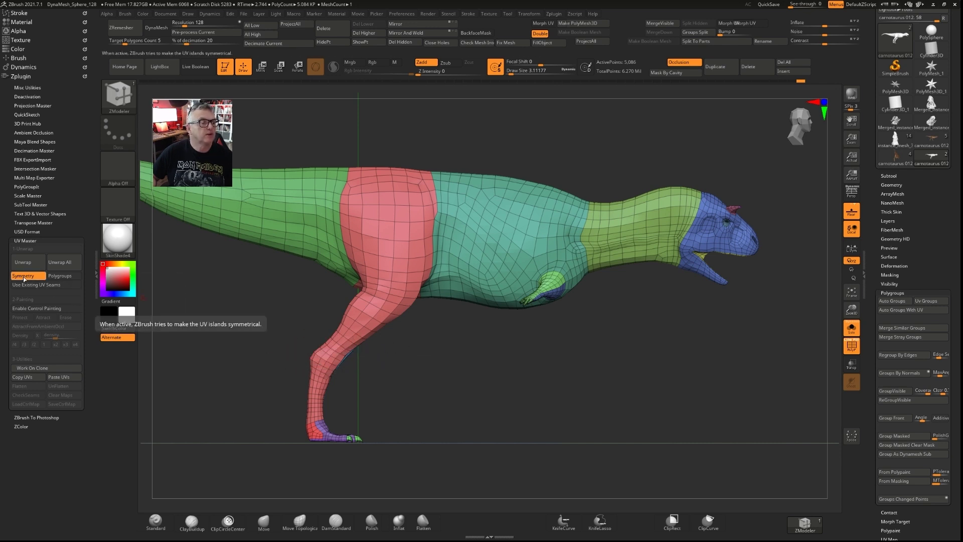
click(57, 276)
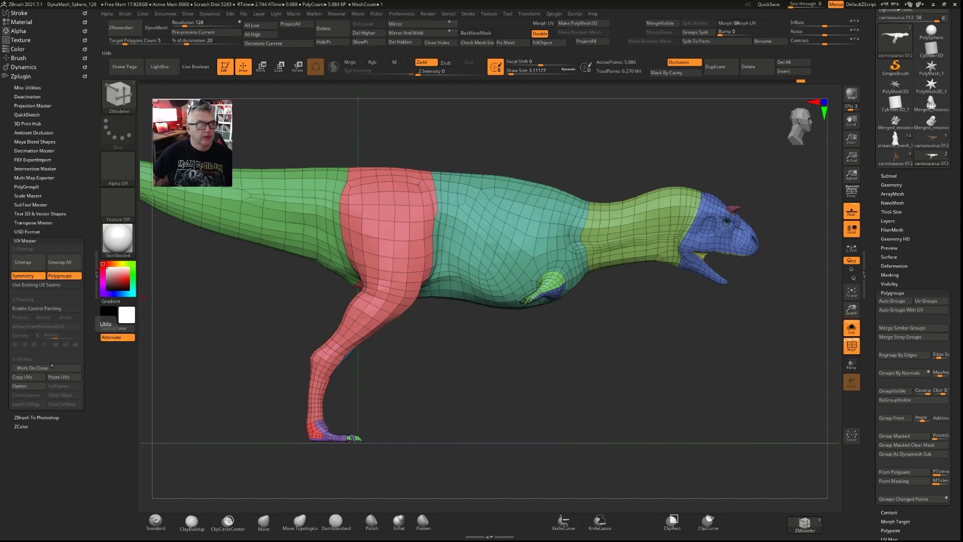
click(24, 262)
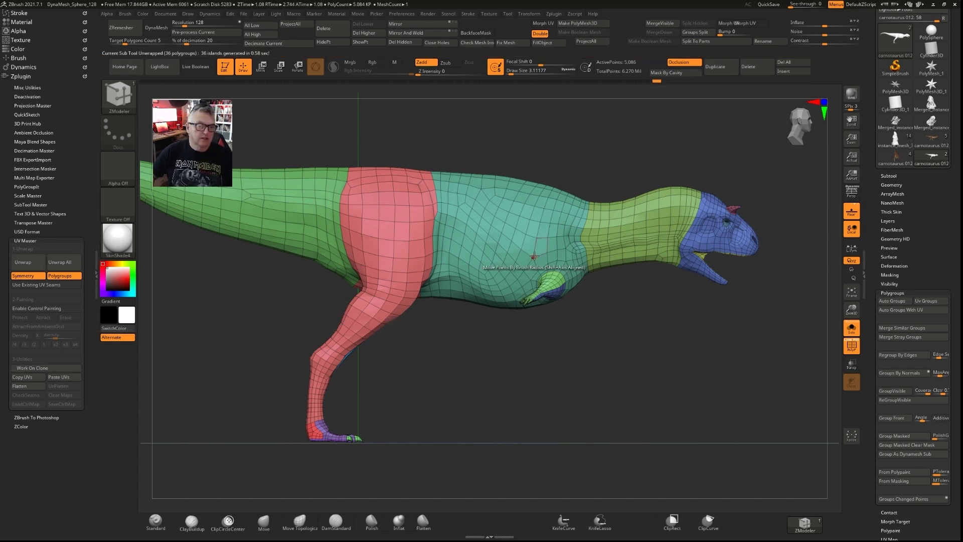
mouse_move(403, 219)
ctrl+right_down()
mouse_move(404, 235)
mouse_move(412, 212)
ctrl+right_up()
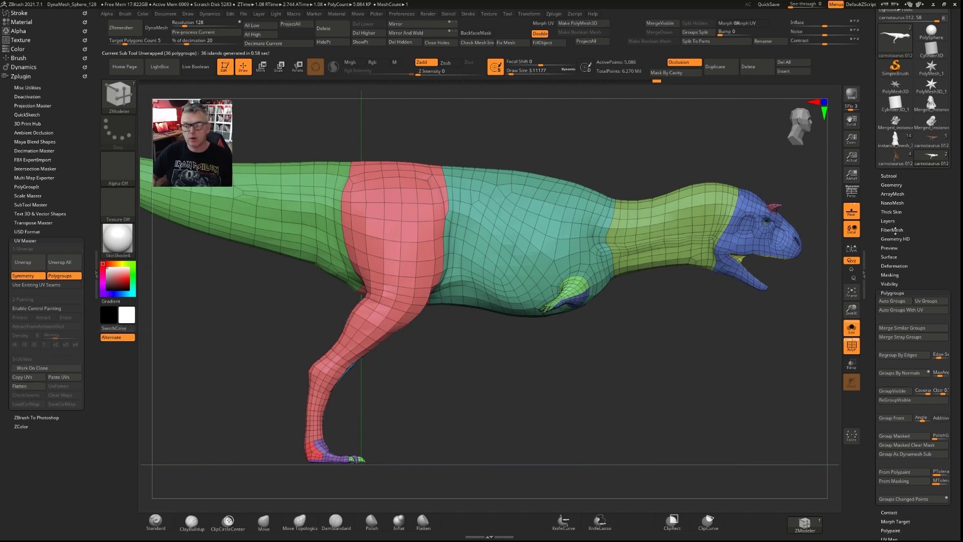
Morph the carnotaurus mesh into its flat UV layout and bring all the islands into view.
click(893, 293)
click(889, 283)
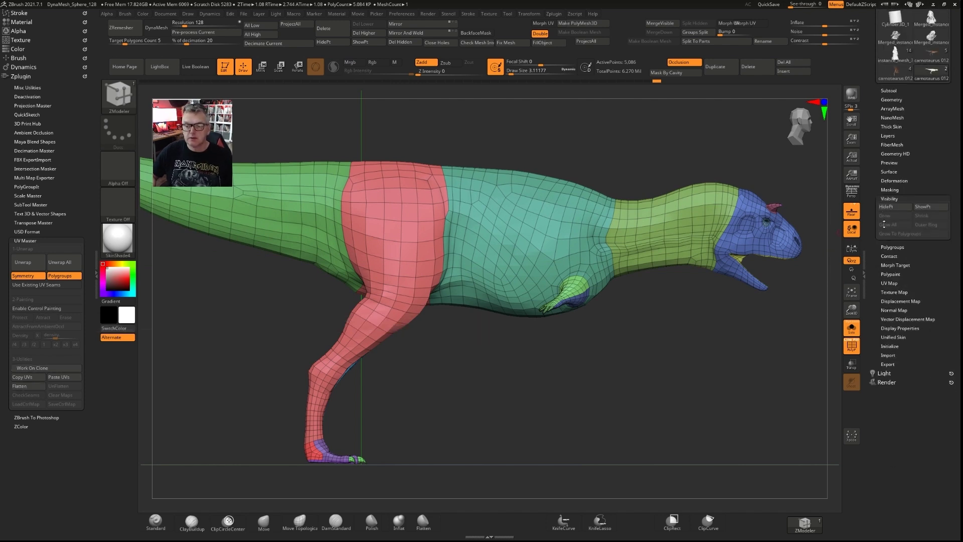
scroll(880, 304, up, 1)
click(890, 288)
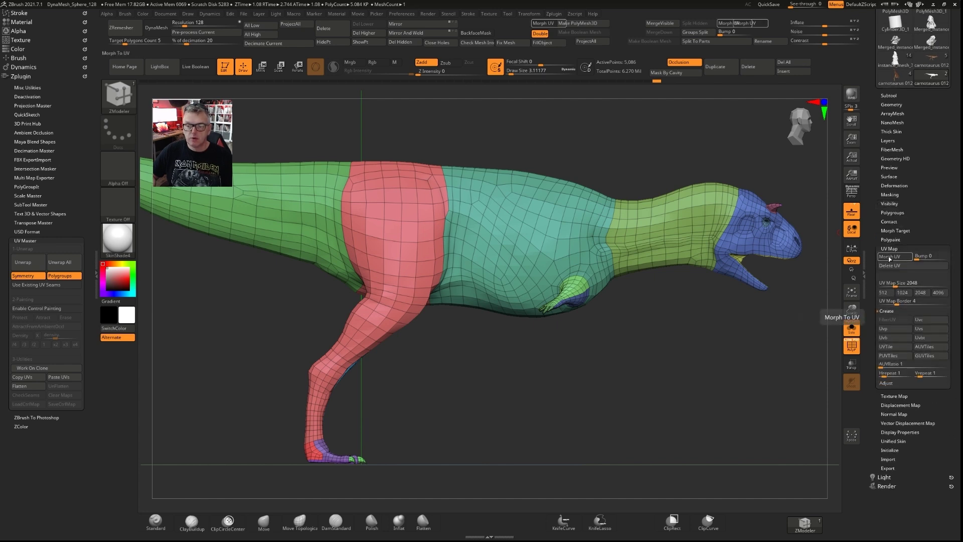
click(923, 258)
click(892, 256)
drag(552, 306, 514, 291)
mouse_move(497, 270)
ctrl+right_down()
mouse_move(520, 253)
mouse_move(516, 298)
mouse_move(536, 168)
ctrl+right_up()
mouse_move(585, 273)
ctrl+right_down()
mouse_move(577, 248)
mouse_move(523, 268)
mouse_move(523, 280)
ctrl+right_up()
mouse_move(522, 280)
alt+right_down()
mouse_move(546, 355)
mouse_move(527, 420)
alt+right_up()
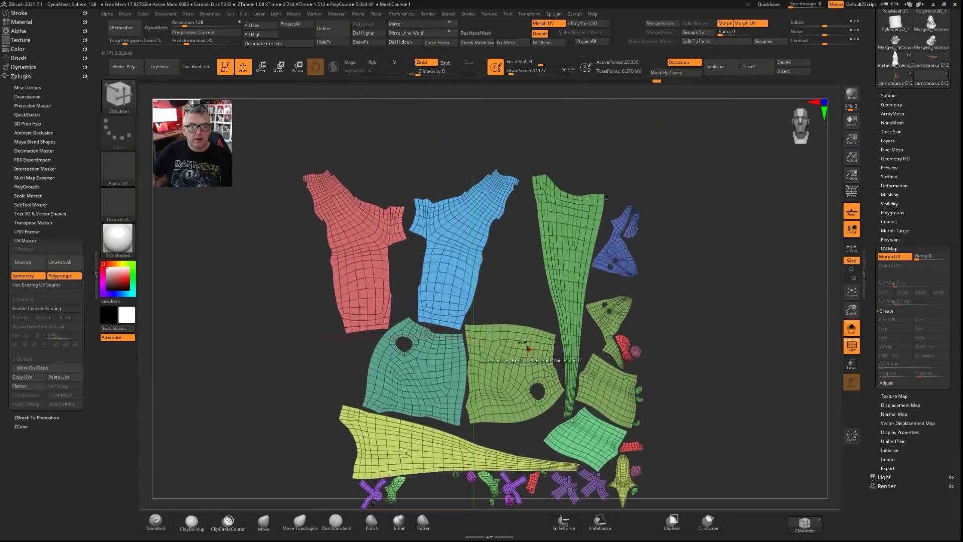
Examine the unwrapped leg islands up close, comparing the red and blue shells and their edges.
alt+right_drag(522, 342, 552, 348)
mouse_move(519, 321)
ctrl+right_down()
mouse_move(527, 288)
mouse_move(544, 281)
mouse_move(490, 275)
ctrl+right_up()
alt+right_drag(590, 297, 553, 243)
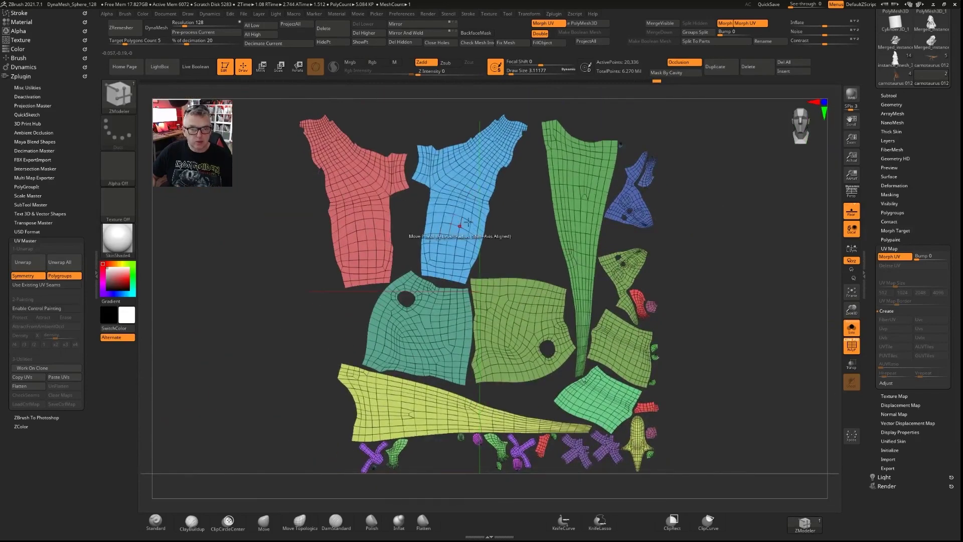
ctrl+right_drag(467, 221, 507, 209)
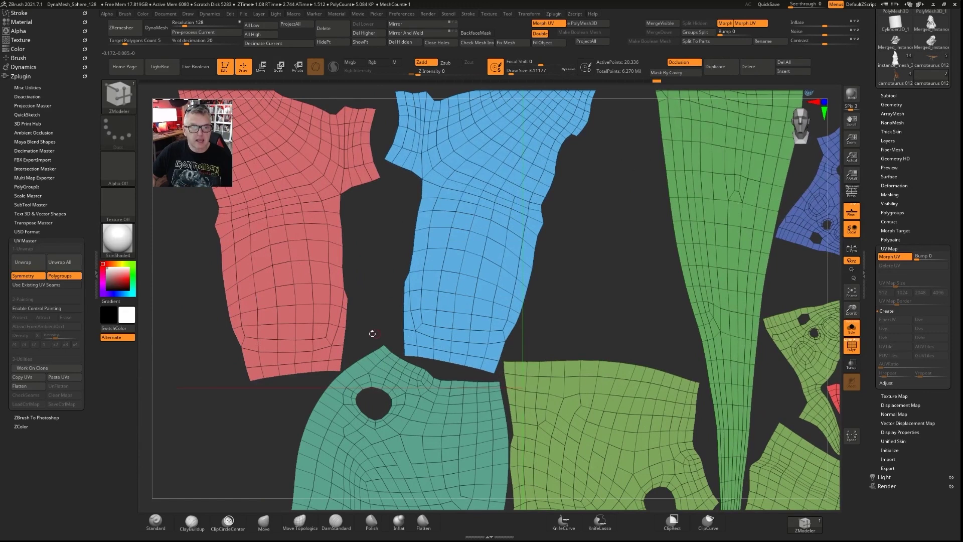
ctrl+right_drag(363, 262, 332, 231)
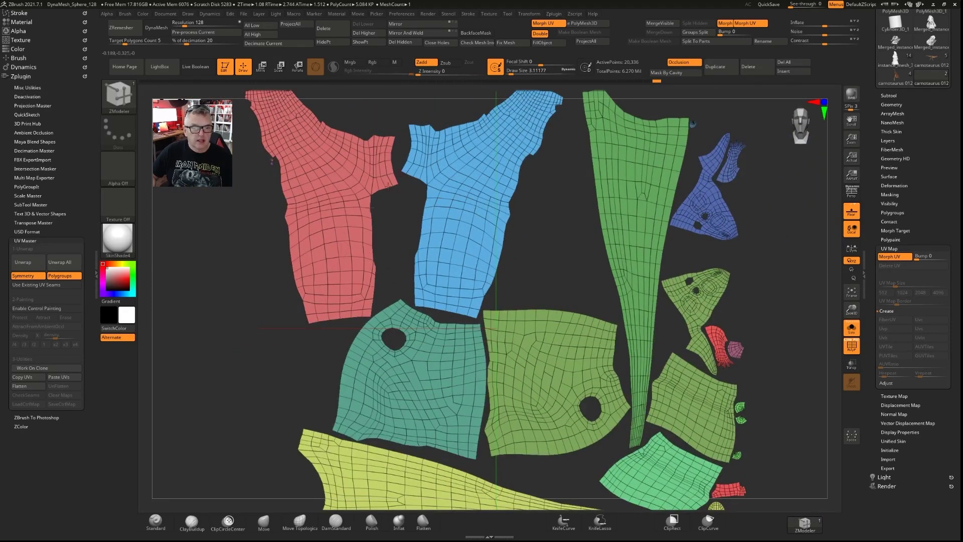
mouse_move(448, 207)
ctrl+right_down()
mouse_move(421, 223)
mouse_move(377, 194)
ctrl+right_up()
ctrl+right_drag(378, 194, 444, 207)
mouse_move(260, 117)
alt+right_down()
mouse_move(357, 261)
mouse_move(363, 289)
alt+right_up()
mouse_move(452, 277)
ctrl+right_down()
mouse_move(433, 303)
mouse_move(439, 253)
mouse_move(407, 195)
mouse_move(412, 240)
ctrl+right_up()
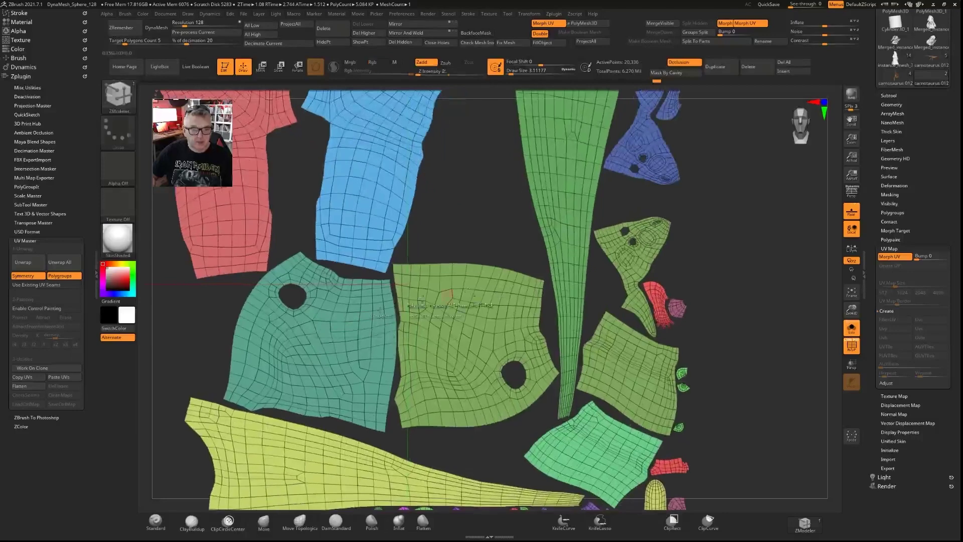
Examine the torso, tail and neck islands and the smaller foot, hand and head pieces of the UV layout.
mouse_move(448, 333)
ctrl+right_down()
mouse_move(523, 312)
mouse_move(440, 324)
ctrl+right_up()
alt+right_drag(440, 324, 460, 364)
alt+right_drag(528, 359, 489, 350)
ctrl+right_drag(567, 280, 509, 195)
alt+right_drag(523, 297, 582, 215)
ctrl+right_drag(452, 281, 576, 337)
alt+right_drag(478, 311, 429, 322)
alt+right_drag(514, 307, 446, 385)
alt+right_drag(566, 339, 507, 346)
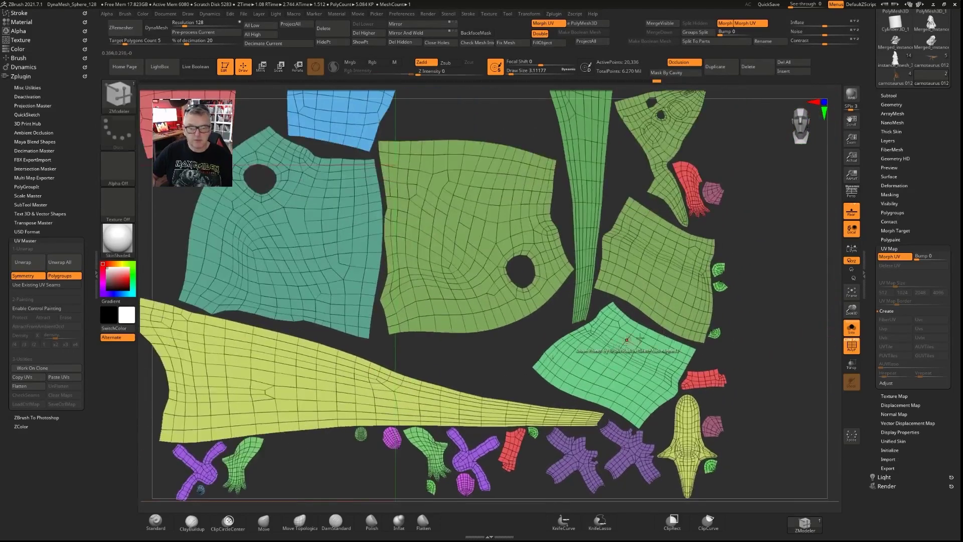
ctrl+right_drag(582, 351, 662, 301)
Isolate the polygroup of small green islands in the UV layout and bring the hidden islands back.
ctrl+shift+click(793, 219)
drag(792, 218, 590, 285)
key(w)
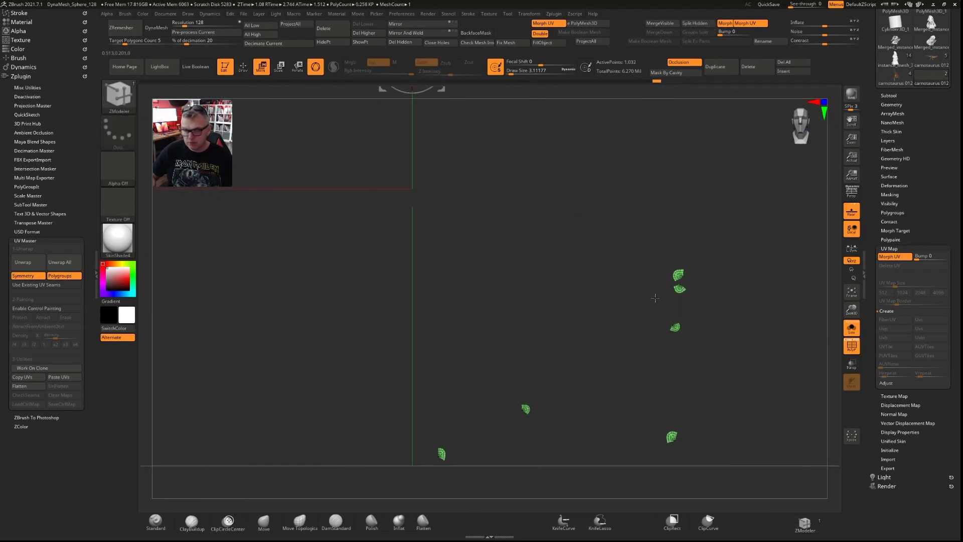
ctrl+right_drag(584, 301, 509, 280)
alt+right_drag(550, 306, 580, 409)
mouse_move(522, 290)
mouse_down()
mouse_move(551, 295)
mouse_move(515, 285)
mouse_up()
key(ctrl+shift)
ctrl+shift+click(337, 327)
ctrl+right_drag(351, 329, 504, 326)
key(q)
Mask the small light-green oval island below the yellow tail shell and invert the mask so only it stays editable.
drag(478, 253, 556, 380)
mouse_move(542, 298)
ctrl+right_down()
mouse_move(496, 354)
mouse_move(396, 200)
ctrl+right_up()
ctrl+right_drag(444, 241, 635, 271)
mouse_move(549, 364)
ctrl+mouse_down()
mouse_move(446, 335)
mouse_move(480, 299)
ctrl+mouse_up()
ctrl+drag(546, 314, 551, 356)
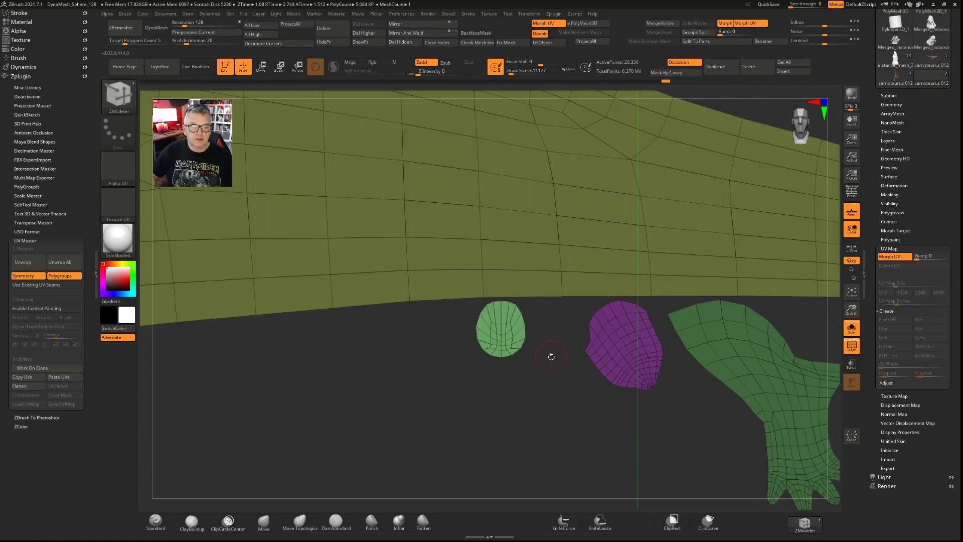
Center the Move gizmo on the unmasked oval island and shift it within the gap below the tail shell.
key(w)
alt+drag(454, 301, 478, 265)
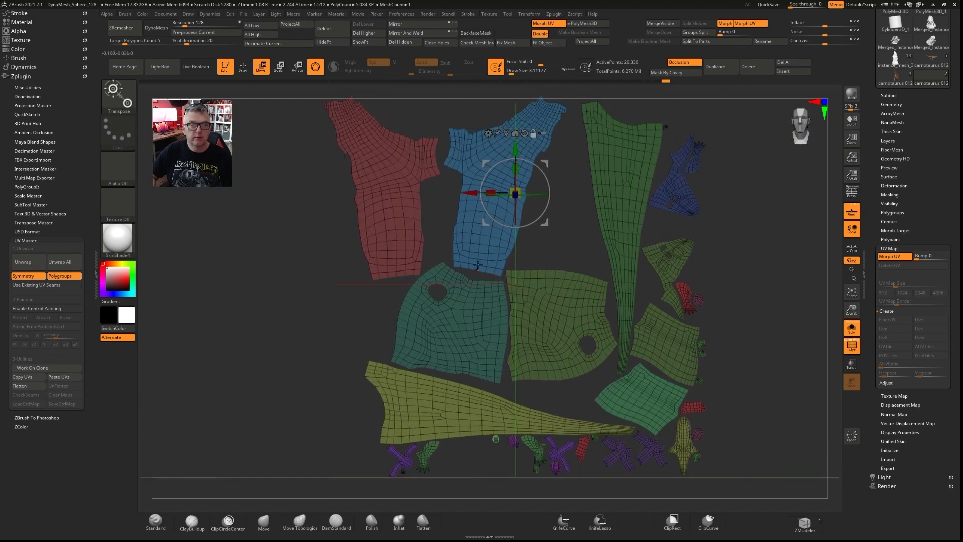
click(506, 133)
ctrl+right_drag(505, 151, 510, 256)
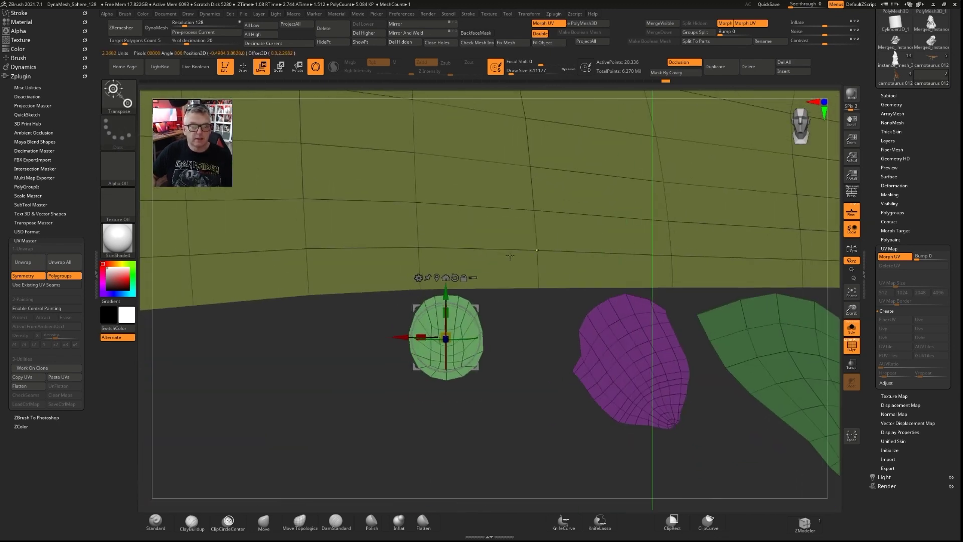
drag(445, 283, 446, 325)
ctrl+right_drag(444, 329, 427, 291)
mouse_move(396, 380)
mouse_down()
mouse_move(247, 379)
mouse_move(360, 359)
mouse_move(385, 370)
mouse_move(363, 357)
mouse_move(393, 376)
mouse_up()
ctrl+right_drag(388, 368, 379, 296)
drag(354, 380, 372, 380)
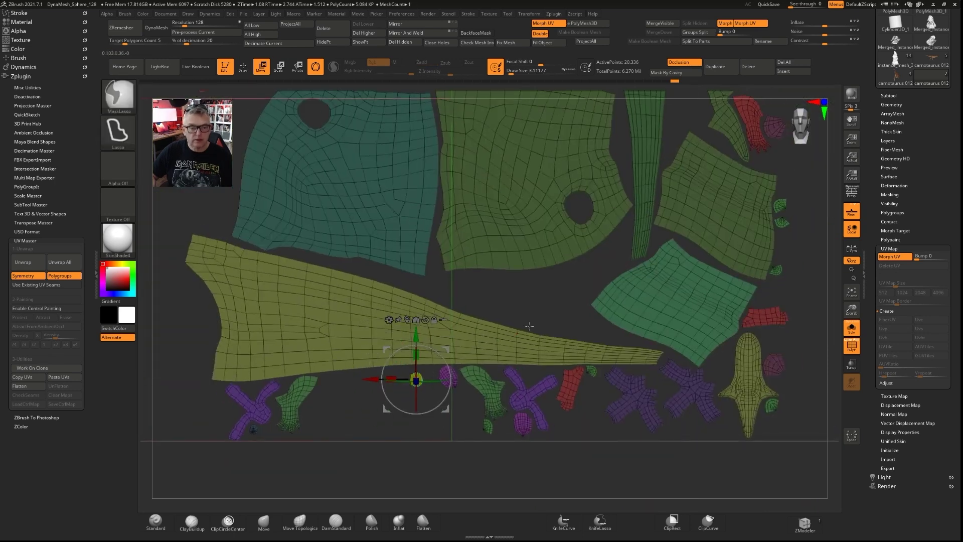
Clear the mask and morph the UV layout back into the 3D carnotaurus, seen from the side.
ctrl+right_drag(289, 361, 277, 303)
ctrl+drag(277, 302, 288, 317)
alt+drag(279, 211, 344, 256)
ctrl+right_drag(535, 264, 537, 275)
right_drag(711, 301, 708, 304)
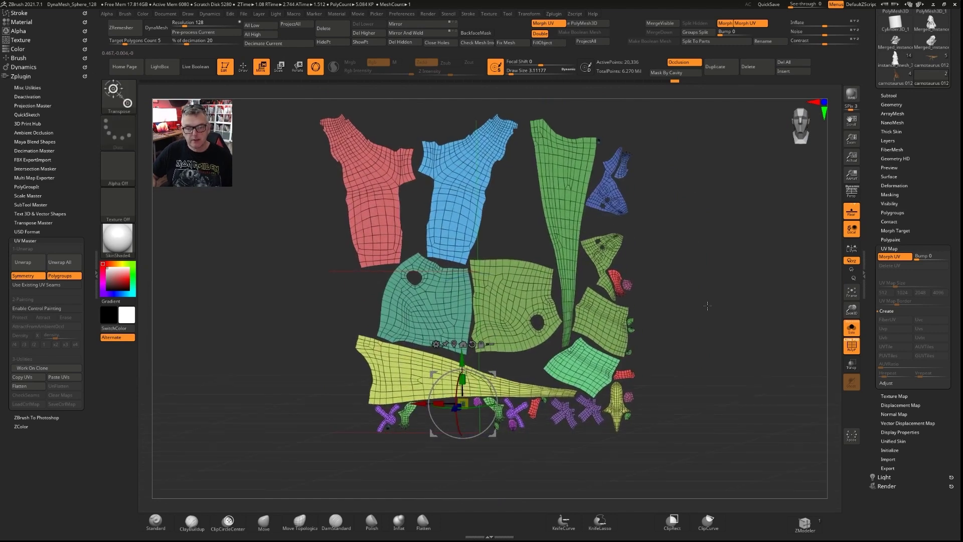
mouse_move(409, 319)
ctrl+right_down()
mouse_move(407, 348)
mouse_move(402, 315)
ctrl+right_up()
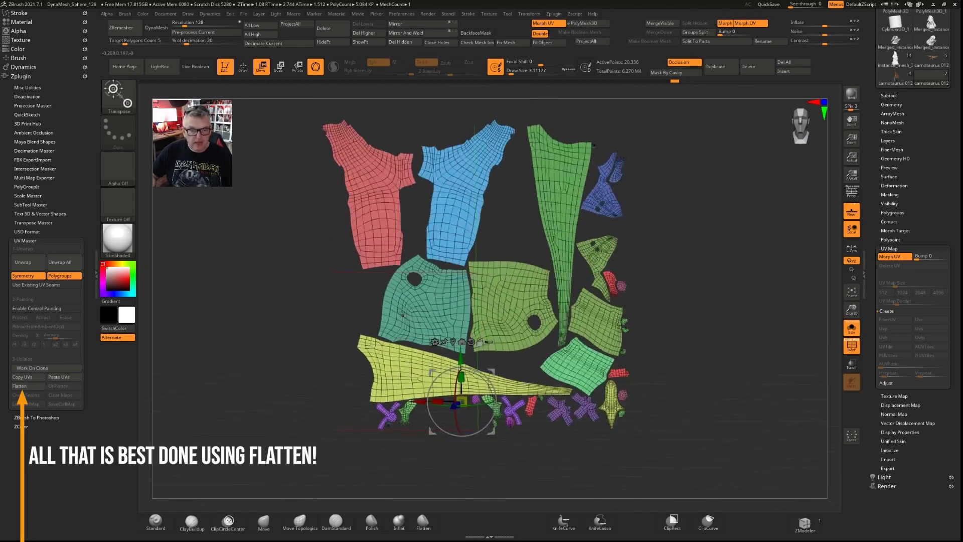
click(887, 257)
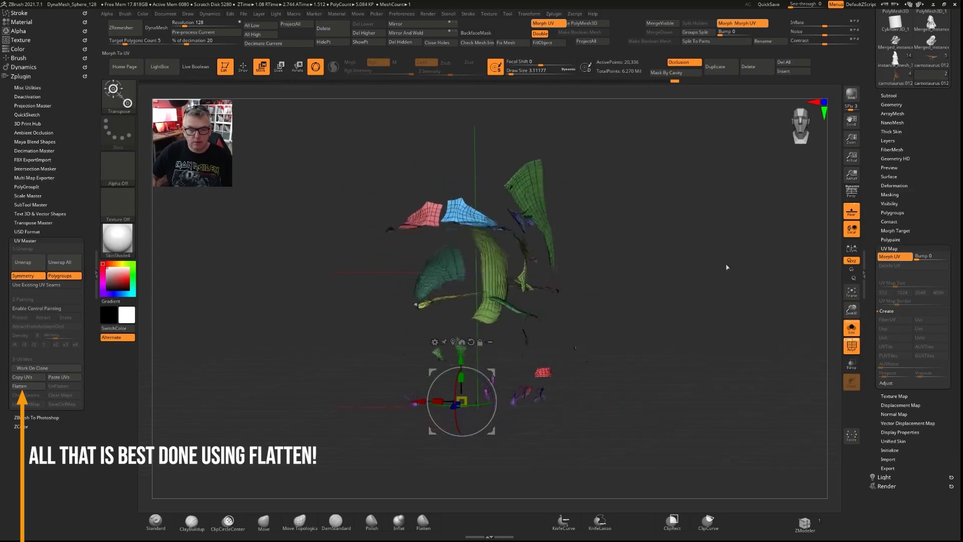
shift+right_drag(571, 295, 611, 295)
ctrl+right_drag(562, 271, 545, 260)
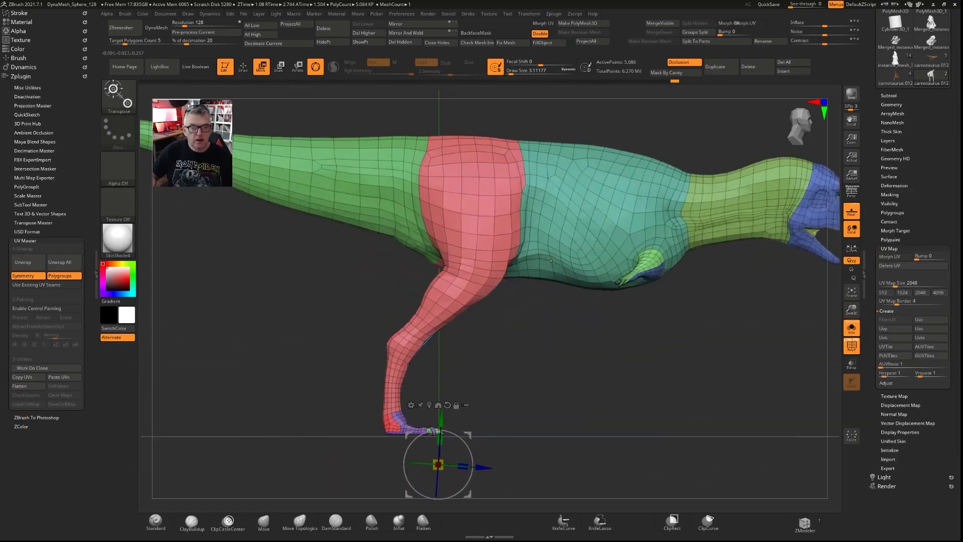
Mask everything except the red leg polygroup, clear it, and repeat the masking and clearing for the blue leg.
ctrl+click(467, 225)
right_drag(602, 333, 447, 325)
ctrl+drag(442, 318, 454, 330)
right_drag(453, 329, 404, 333)
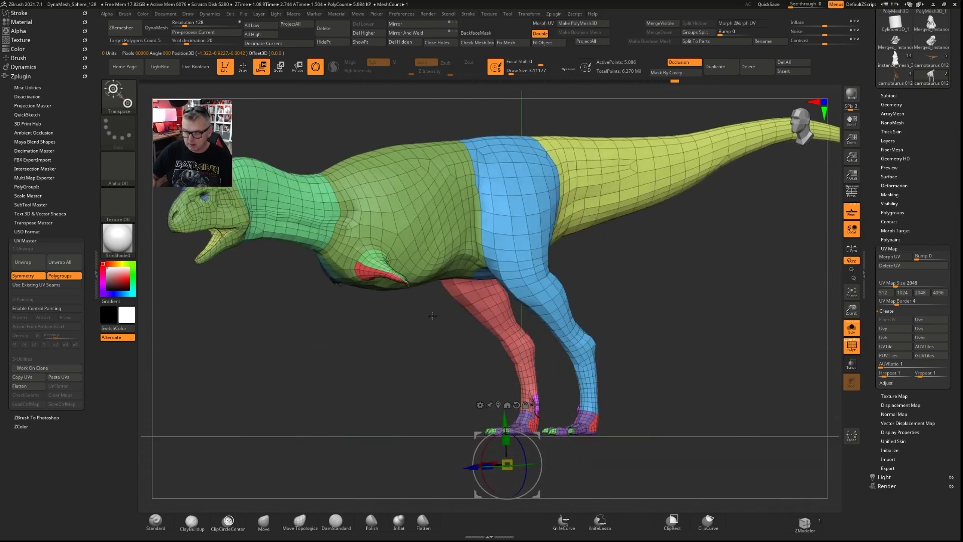
ctrl+click(508, 255)
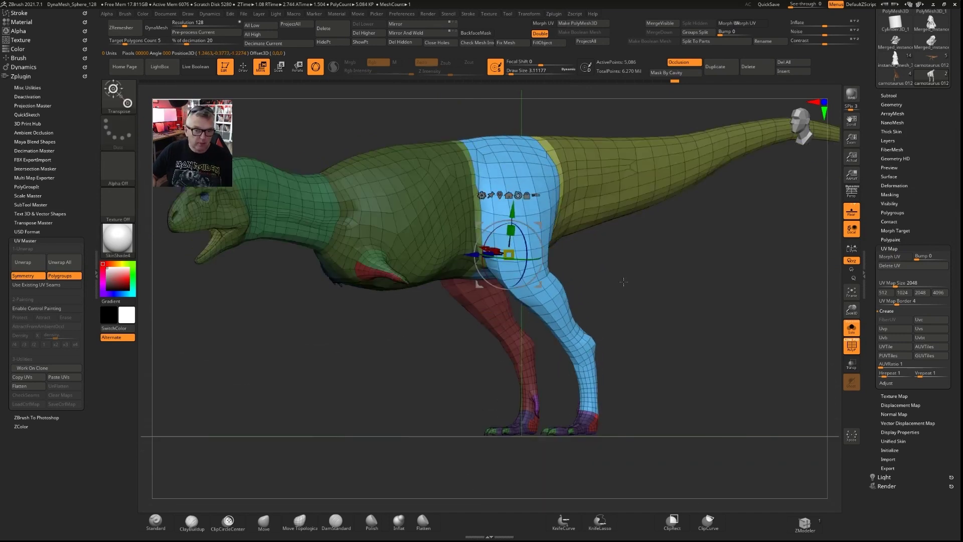
ctrl+drag(624, 282, 586, 280)
Isolate the blue leg polygroup and inspect its outer and inner sides, including the open thigh edge.
key(q)
ctrl+shift+click(506, 261)
right_drag(630, 282, 379, 267)
alt+right_drag(378, 266, 453, 277)
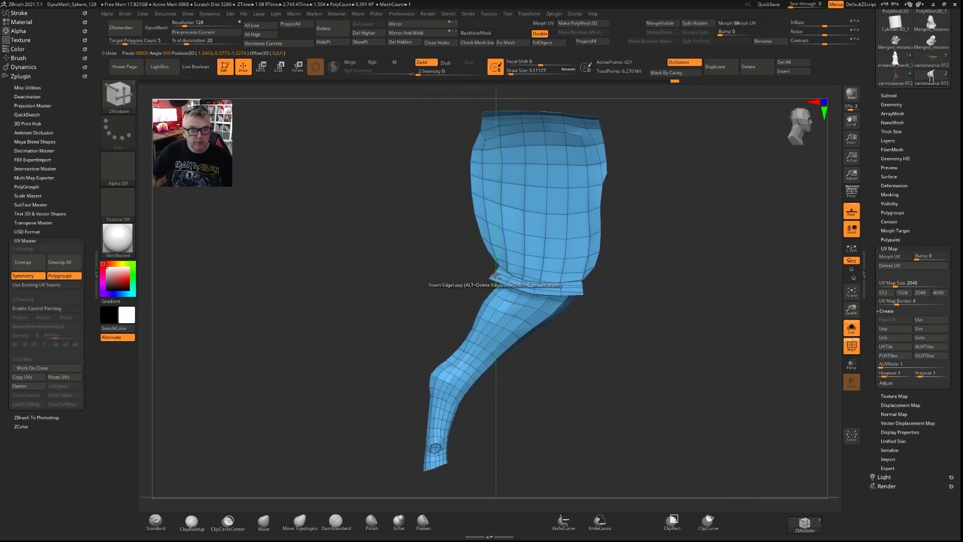
right_drag(608, 279, 624, 317)
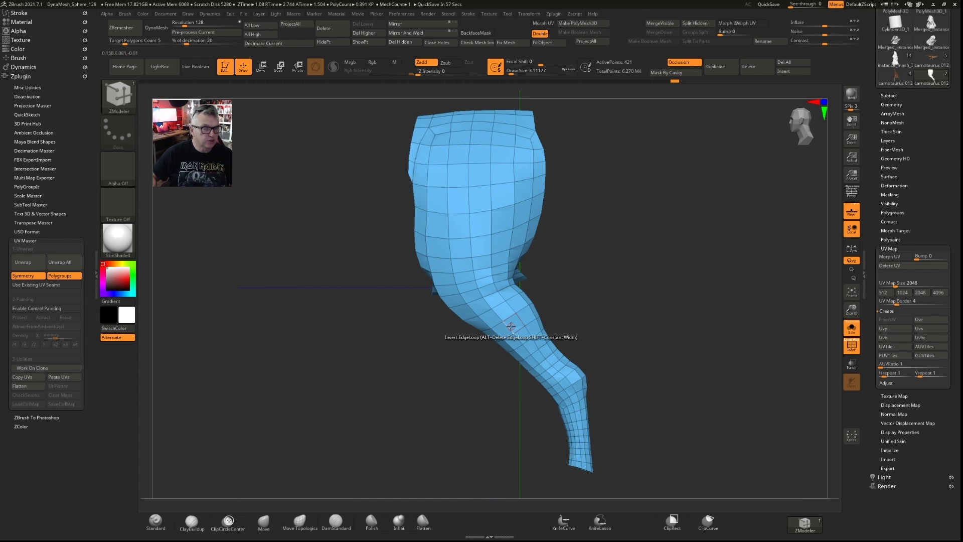
drag(376, 311, 501, 299)
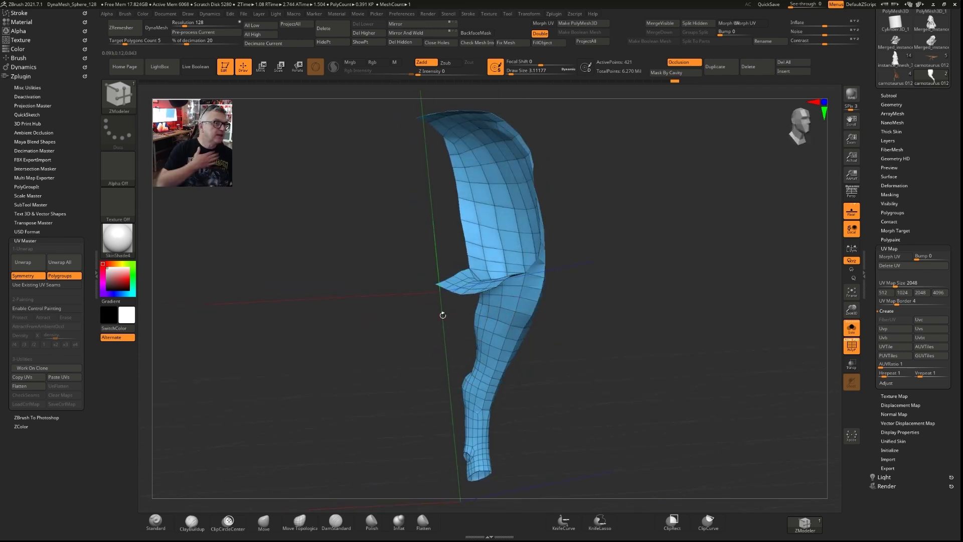
drag(612, 320, 571, 319)
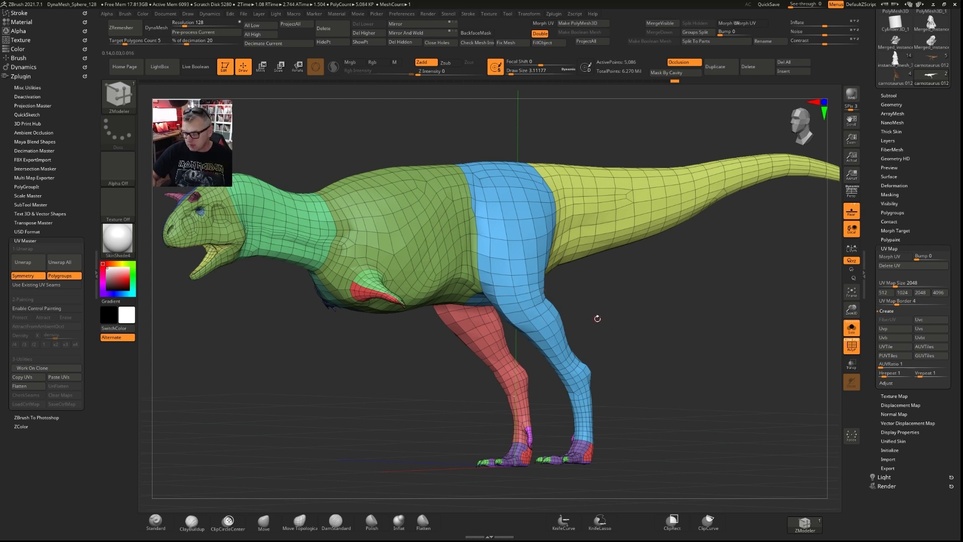
Turn off the polyframe display and apply the MatCap Gray material to the model.
key(shift+f)
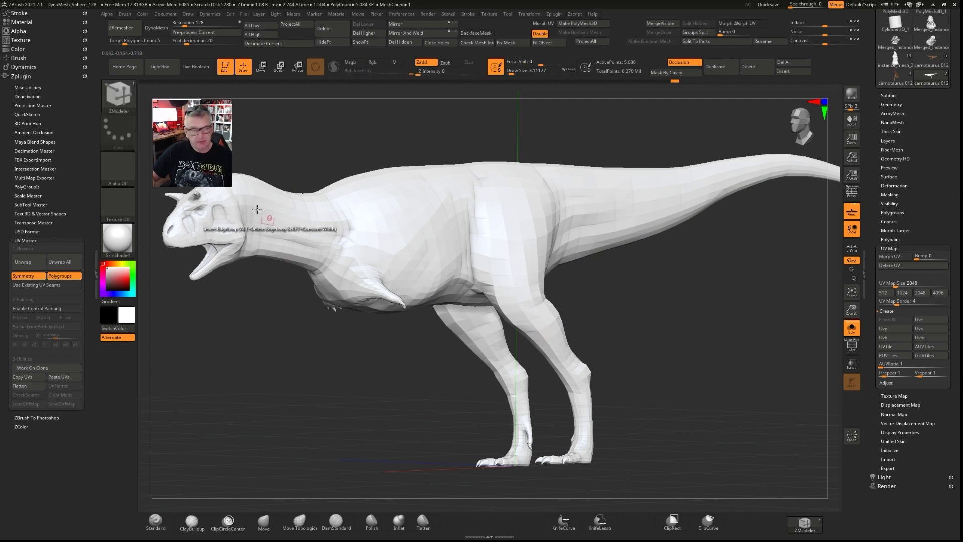
click(120, 239)
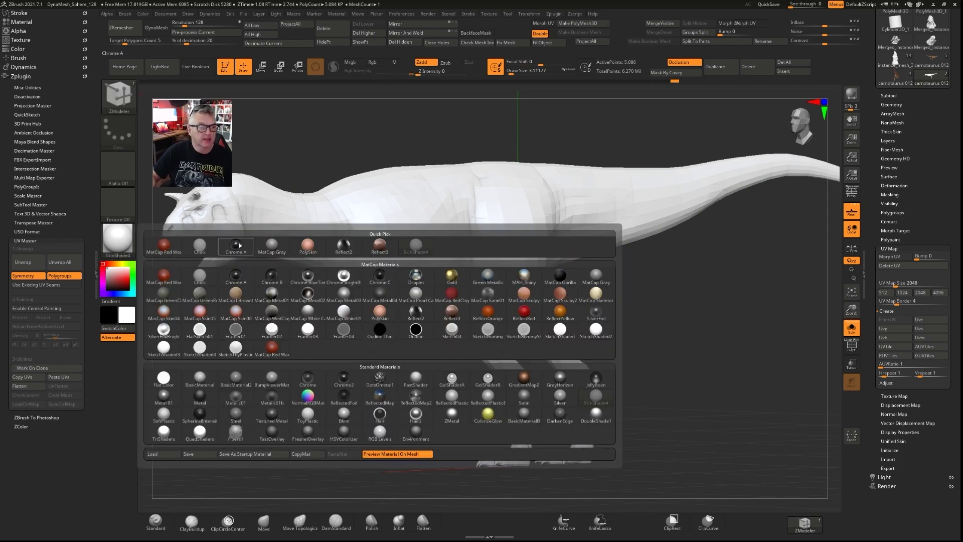
click(272, 245)
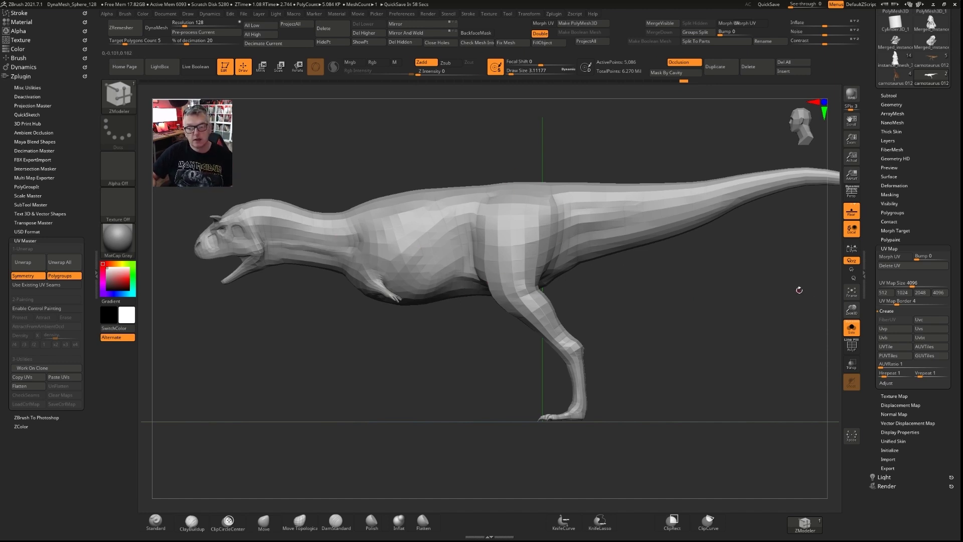
Create a tangent normal map for the mesh with SmoothUV and SNormals enabled, and preview the map.
scroll(782, 301, down, 3)
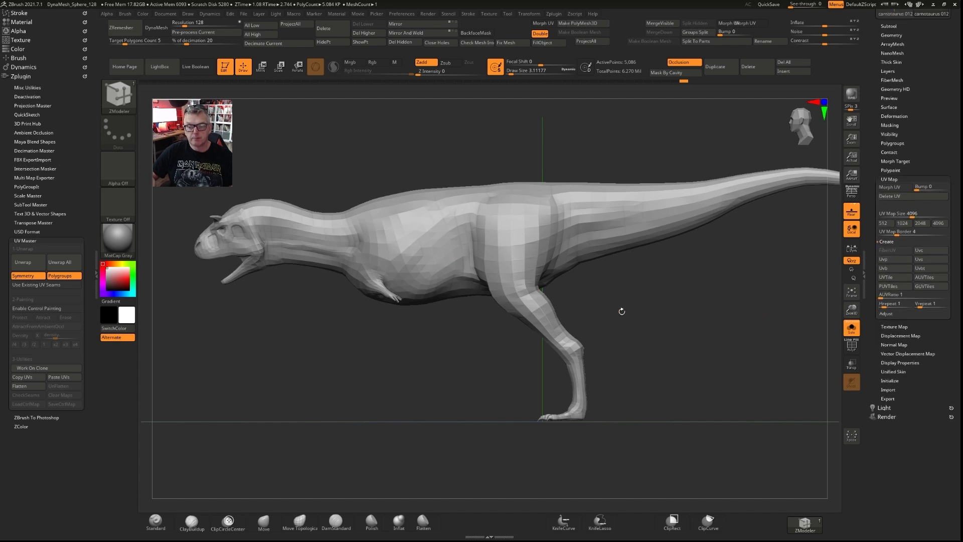
click(883, 344)
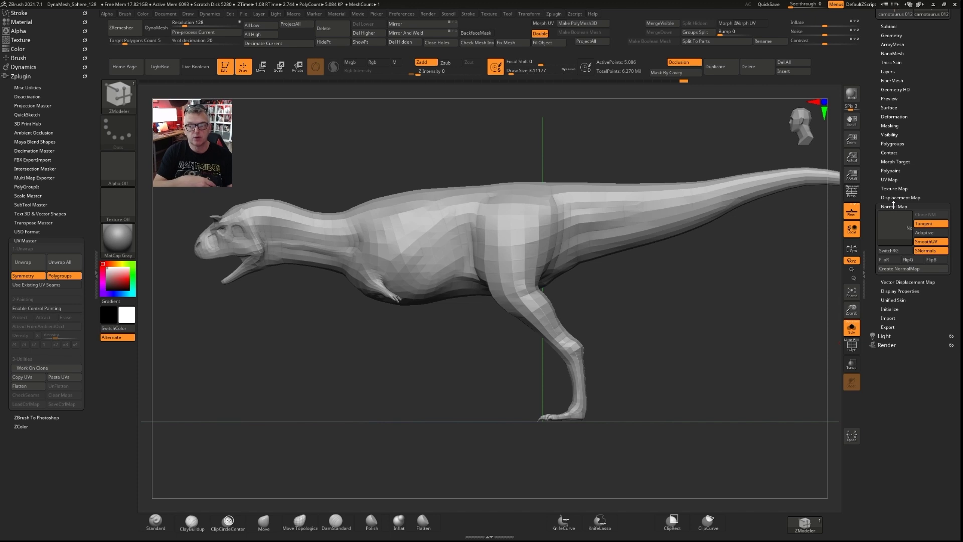
click(899, 268)
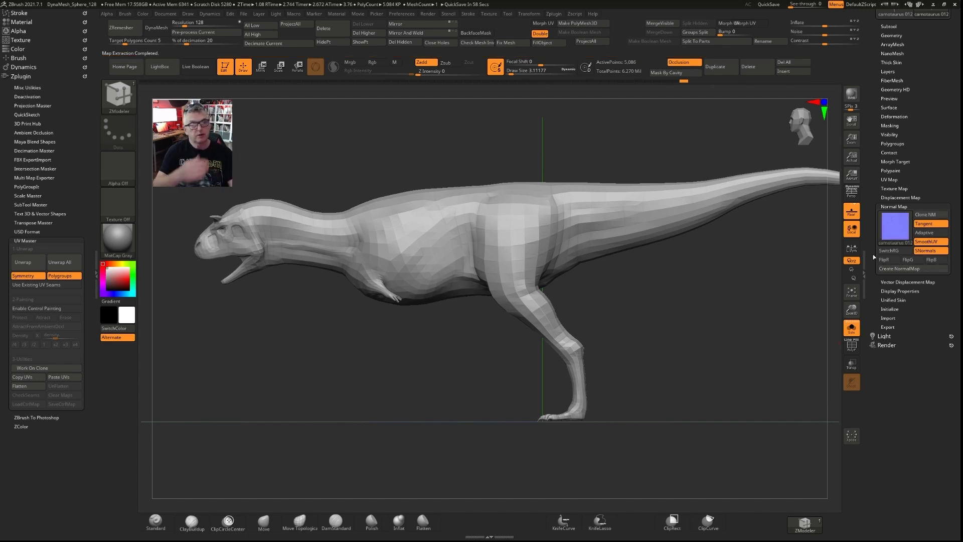
mouse_move(893, 234)
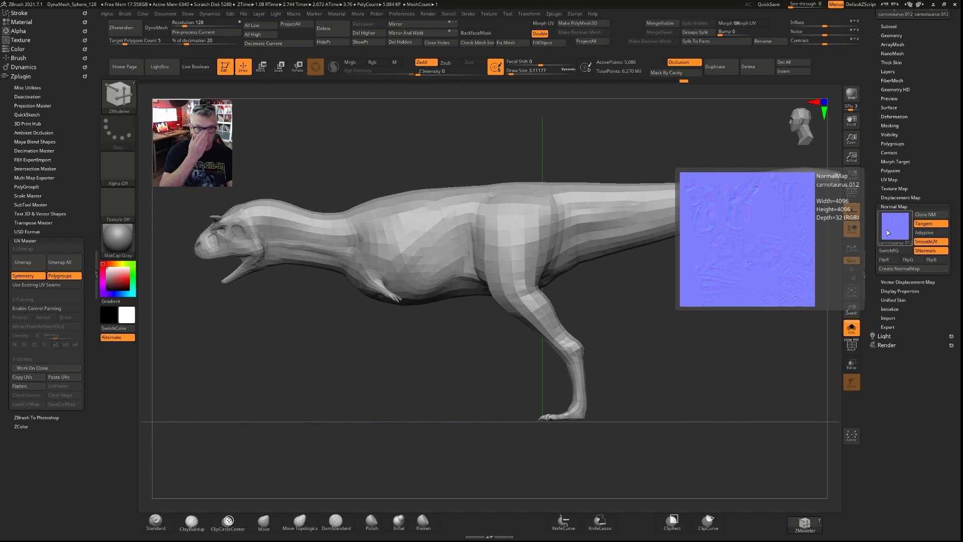
Turn the polyframe display back on and assign the whole mesh to a single polygroup.
key(shift+f)
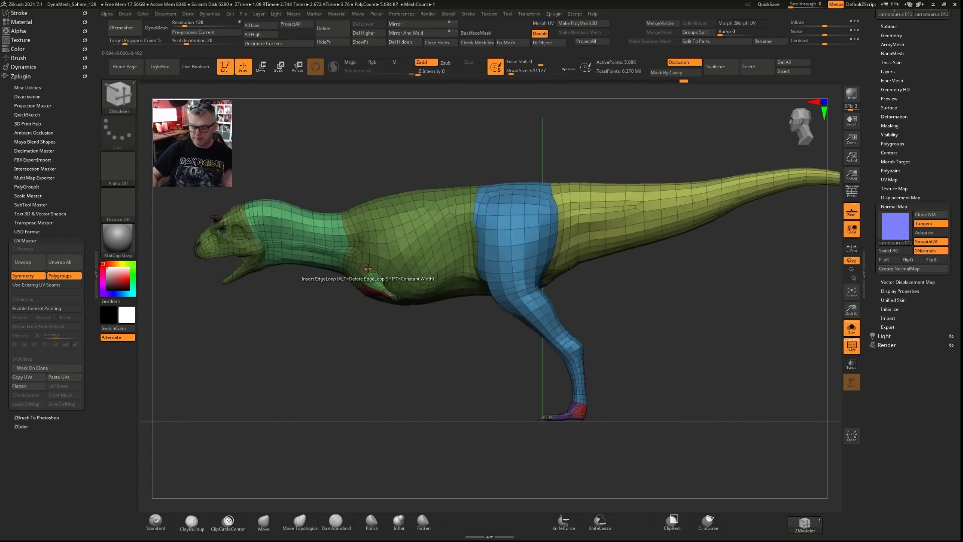
key(ctrl+w)
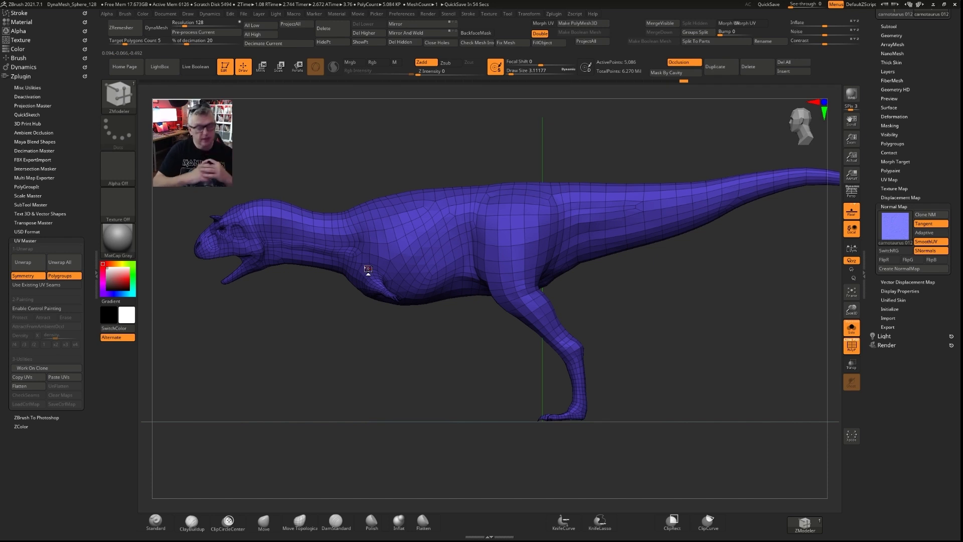
key(ctrl+w)
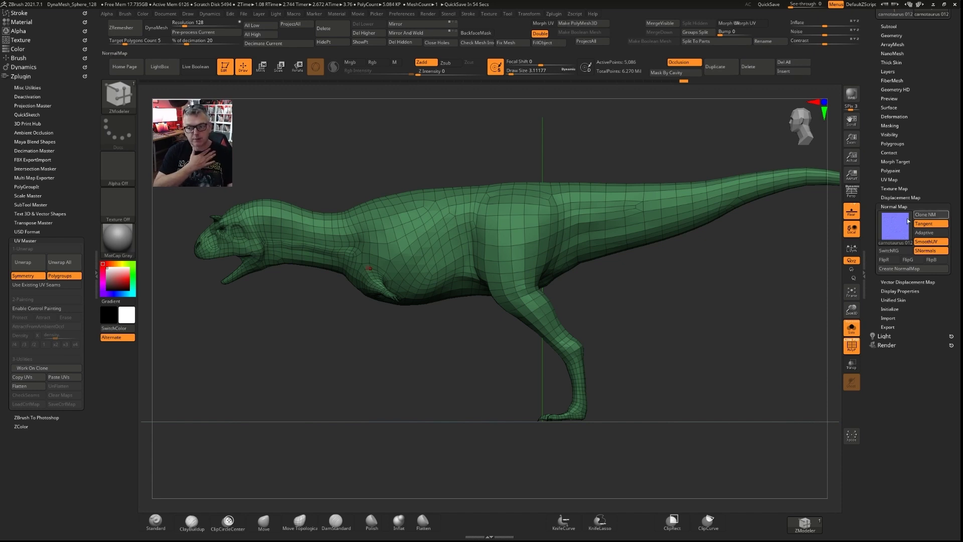
Clone the carnotaurus normal map into the Texture palette.
click(895, 230)
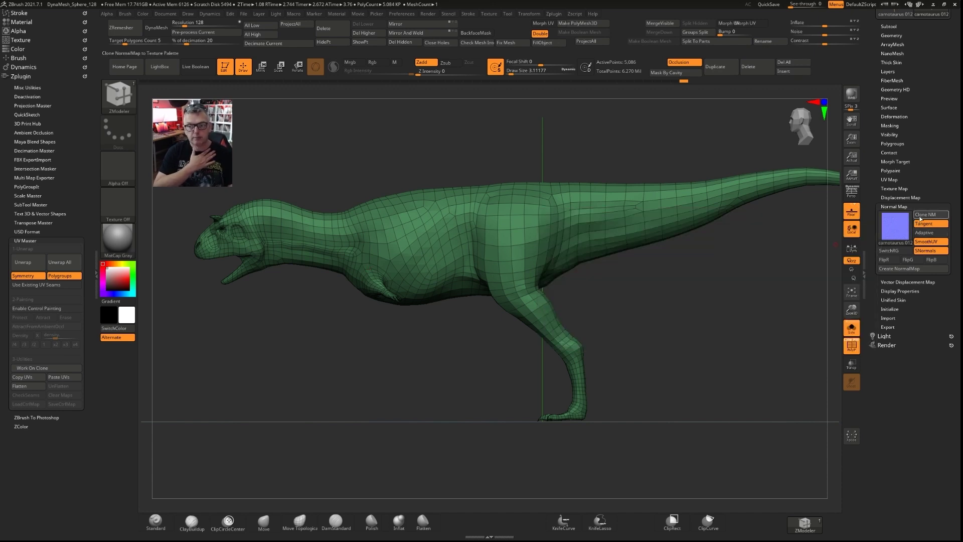
click(925, 214)
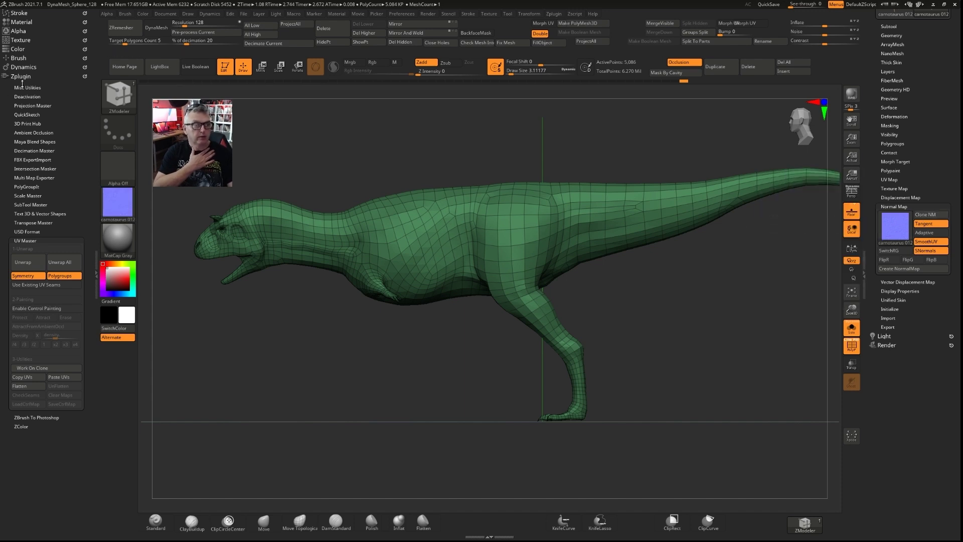
click(23, 40)
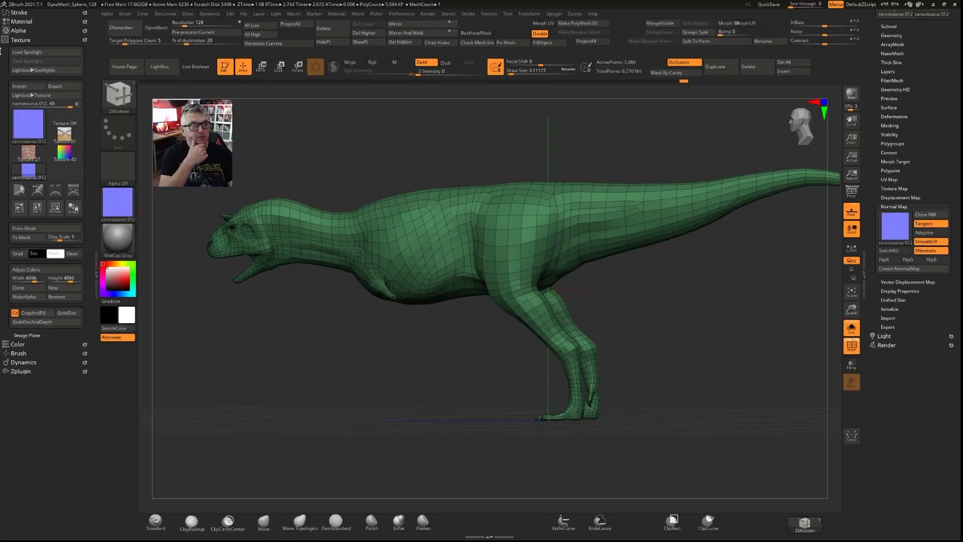
click(27, 40)
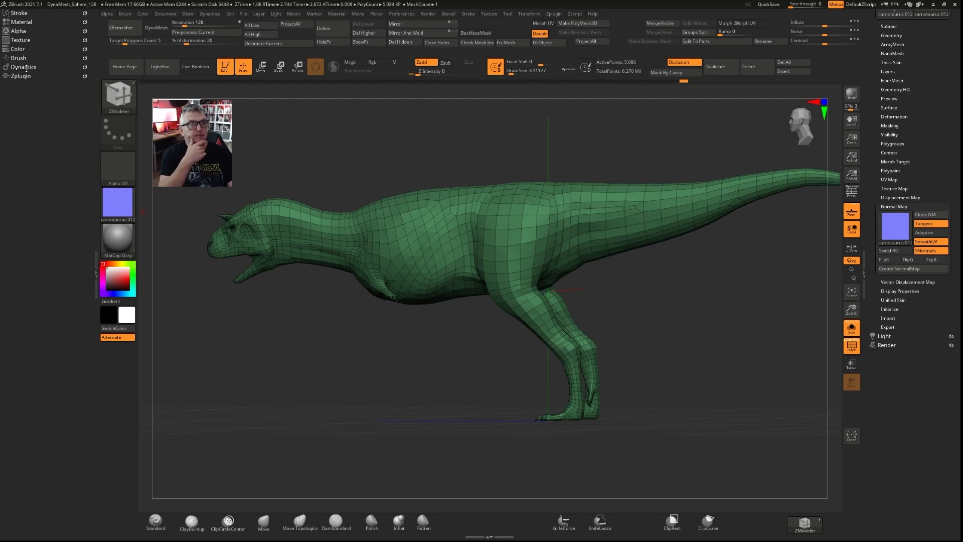
click(20, 75)
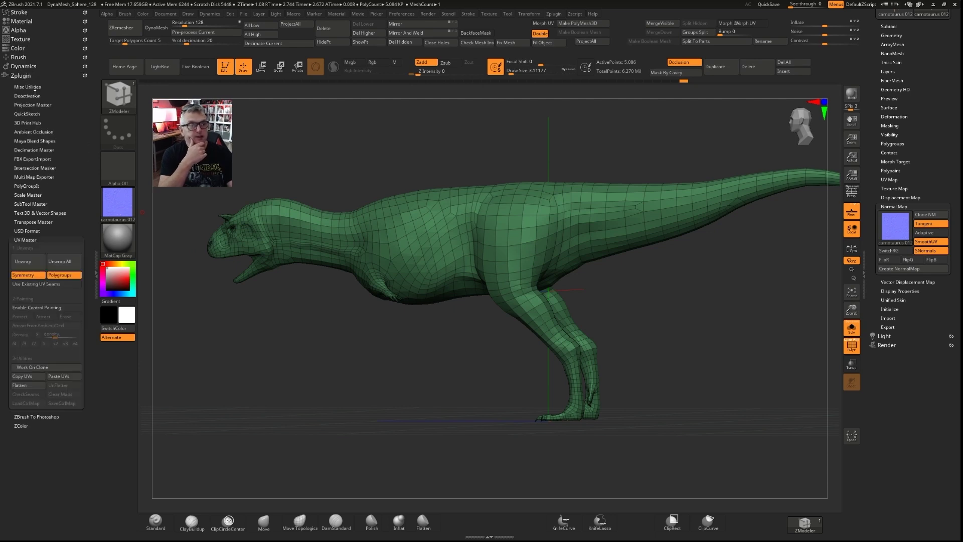
click(26, 240)
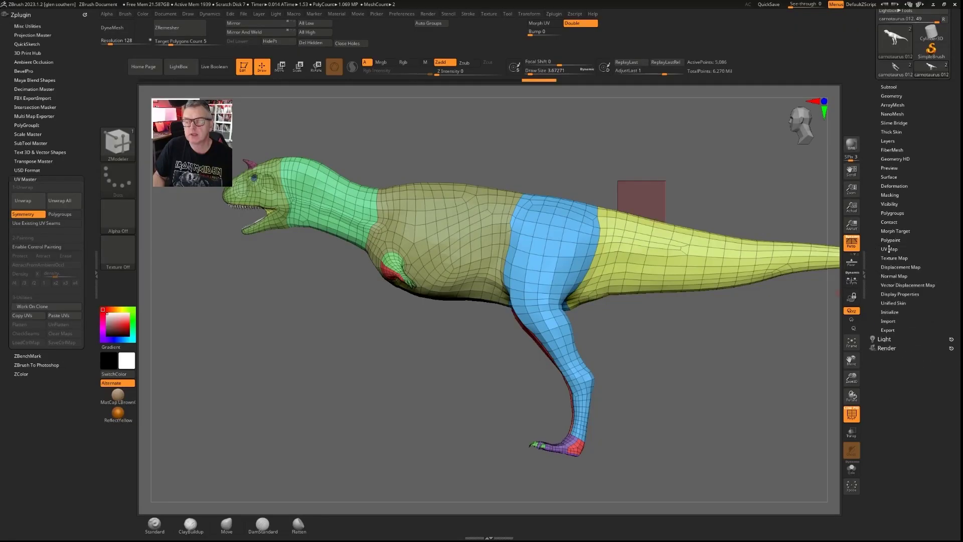
Review the UV Map unwrap options and the geometry's crease controls for the polygrouped carnotaurus.
click(889, 249)
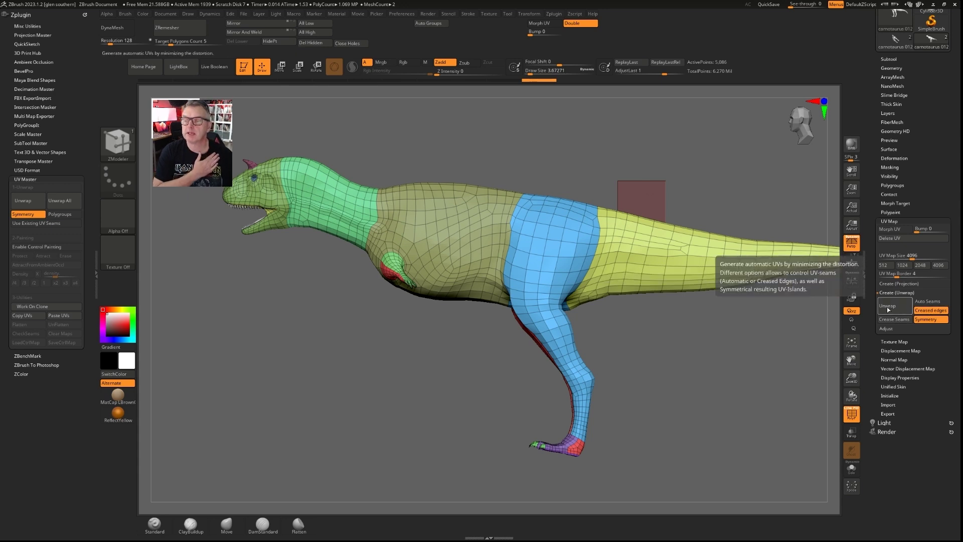
click(889, 307)
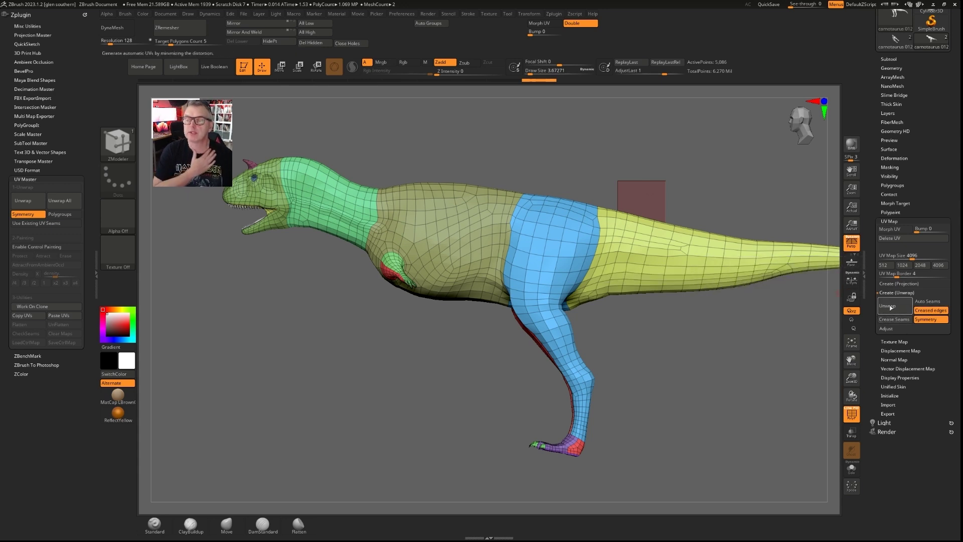
drag(342, 335, 803, 213)
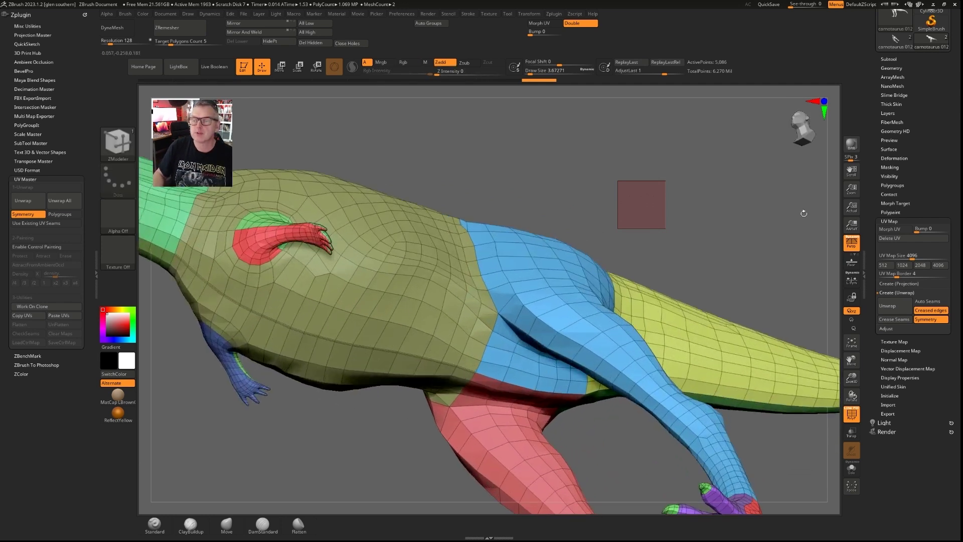
drag(880, 136, 887, 146)
click(891, 146)
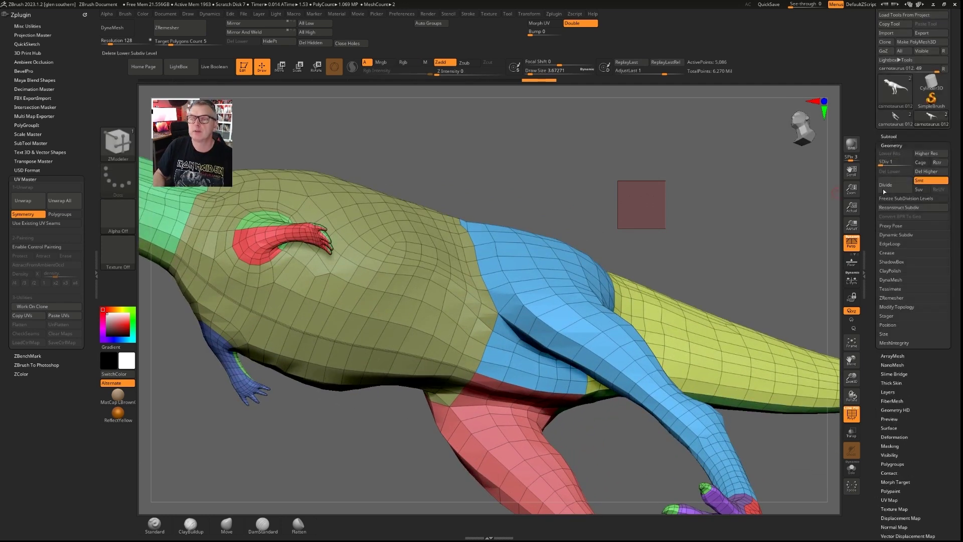
drag(875, 259, 875, 269)
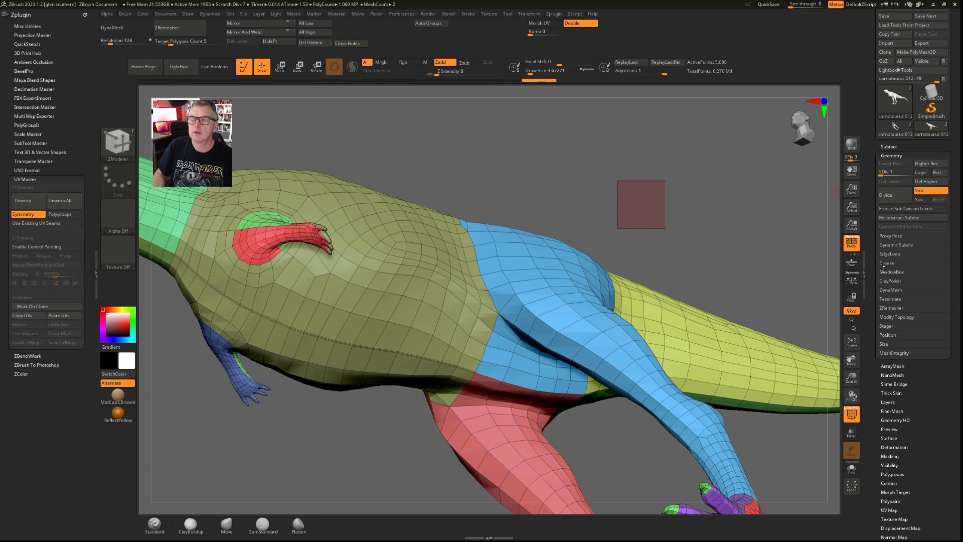
click(888, 262)
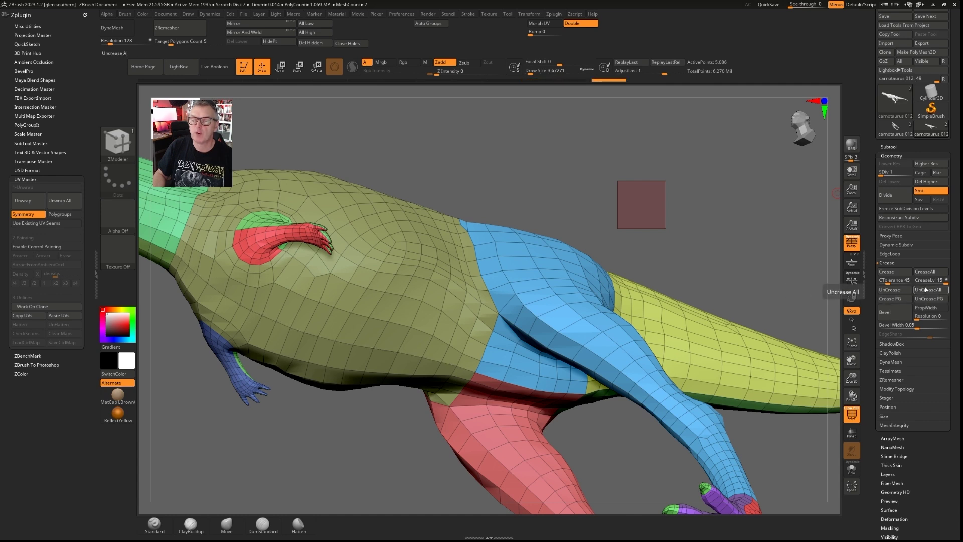
Bring up the ZModeler actions over the carnotaurus's belly to examine the edge creasing and point options.
ctrl+right_drag(456, 299, 361, 283)
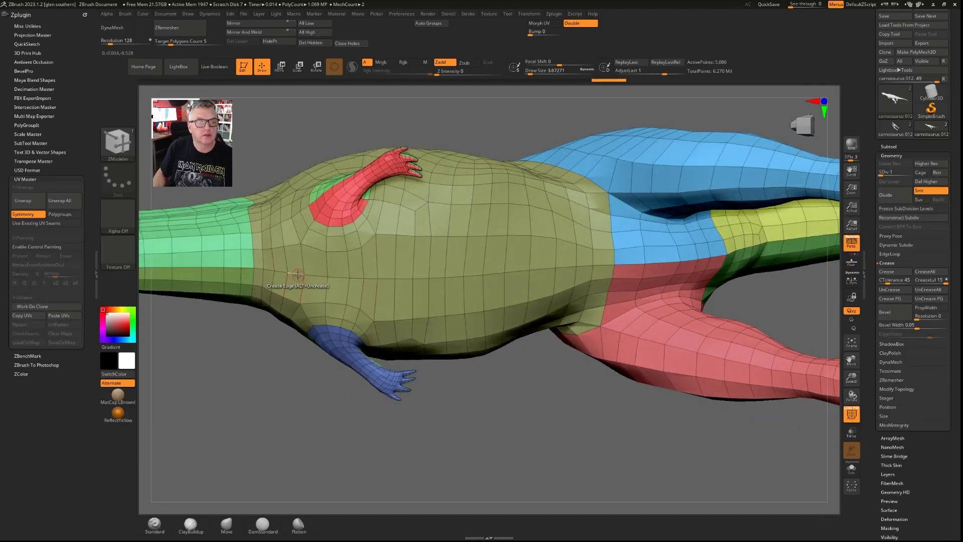
key(space)
key(space)
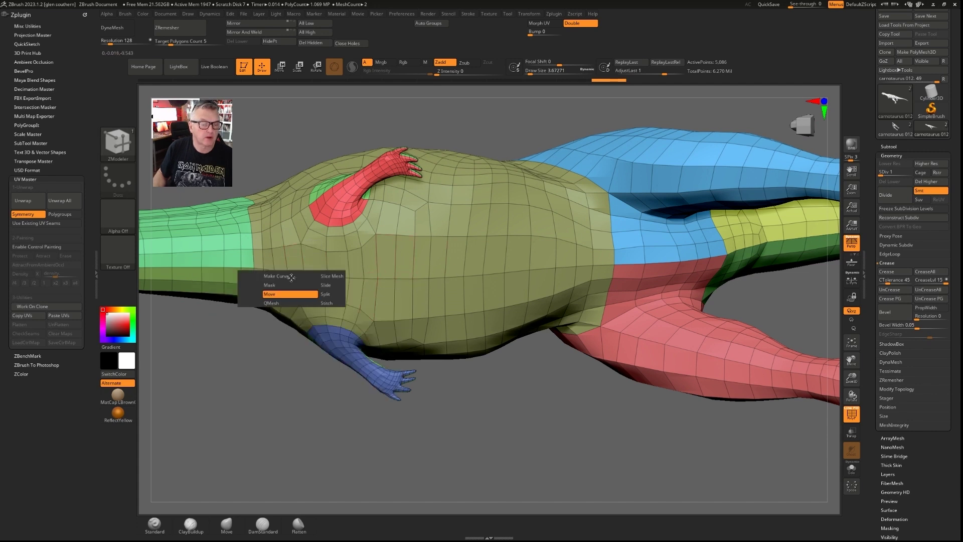
key(space)
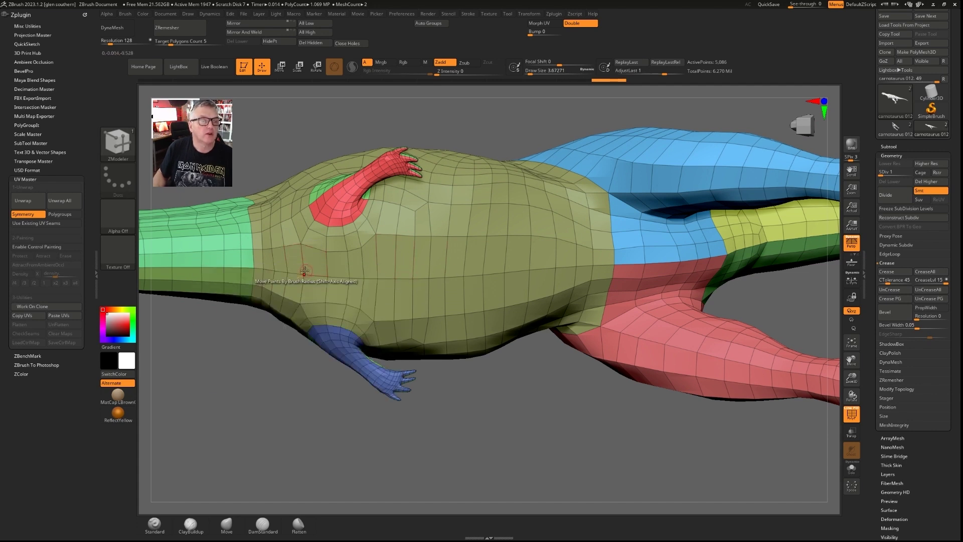
key(space)
click(219, 318)
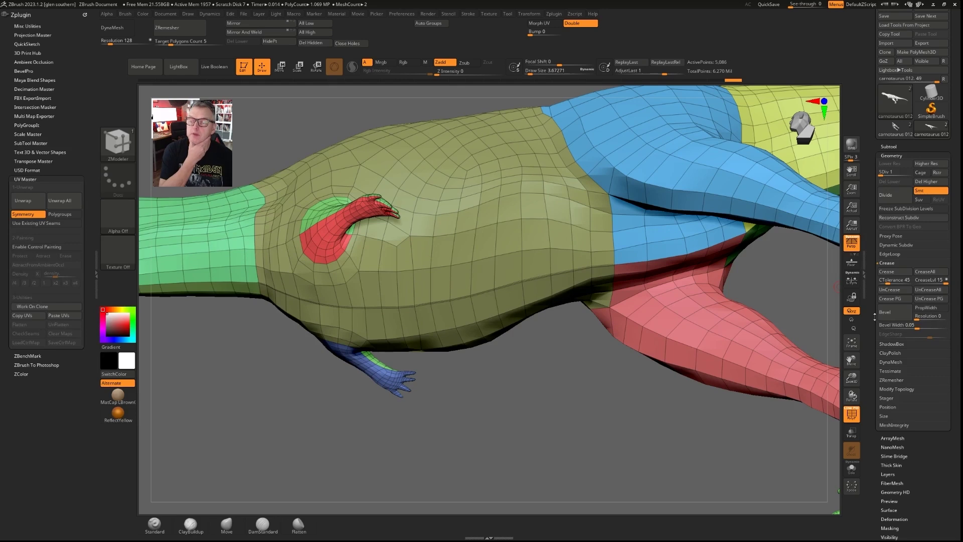
Unwrap the carnotaurus through the UV Map settings with Creased edges and Symmetry enabled.
click(889, 264)
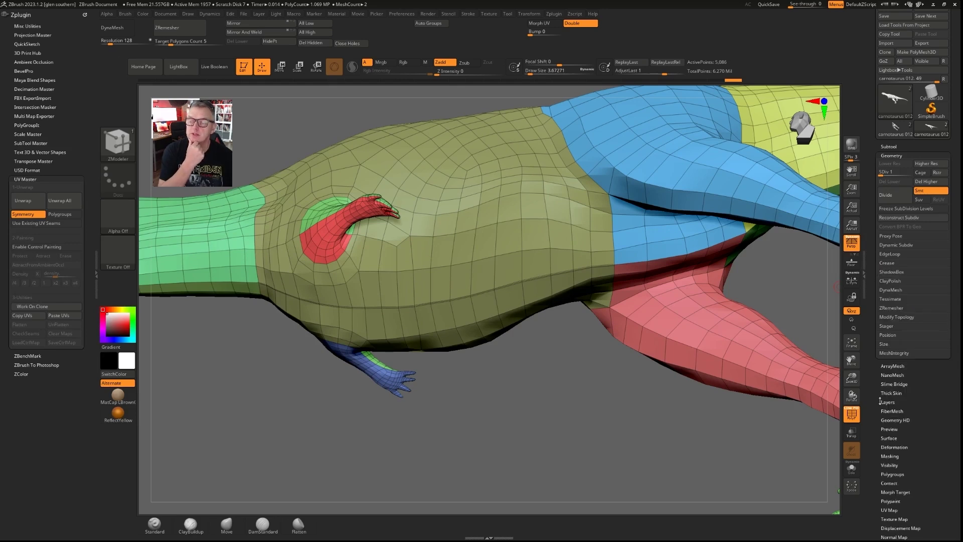
drag(880, 401, 864, 334)
click(885, 317)
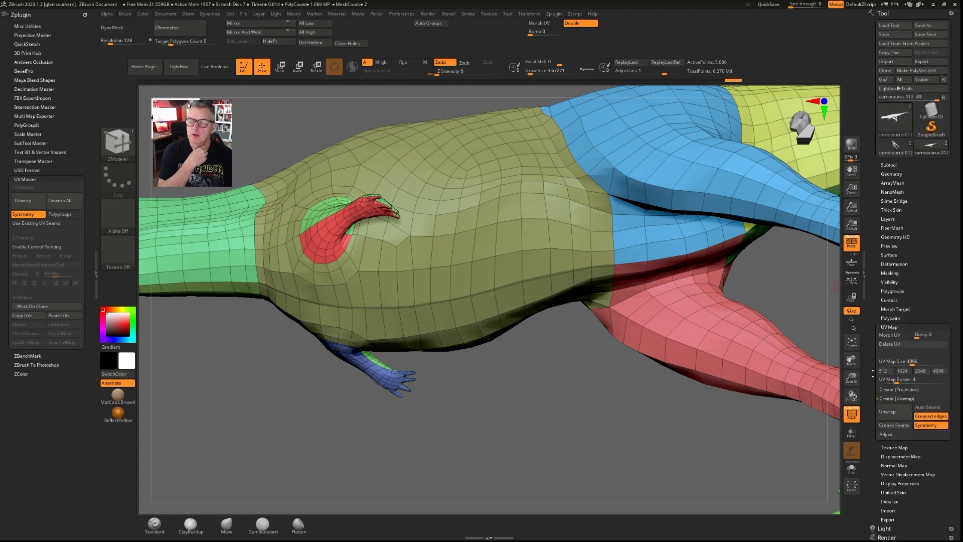
drag(873, 373, 873, 341)
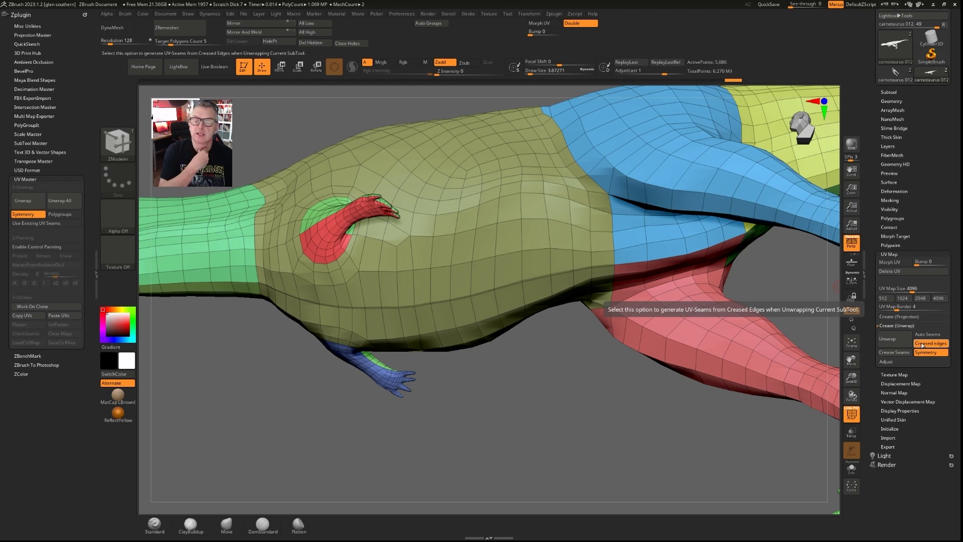
click(892, 341)
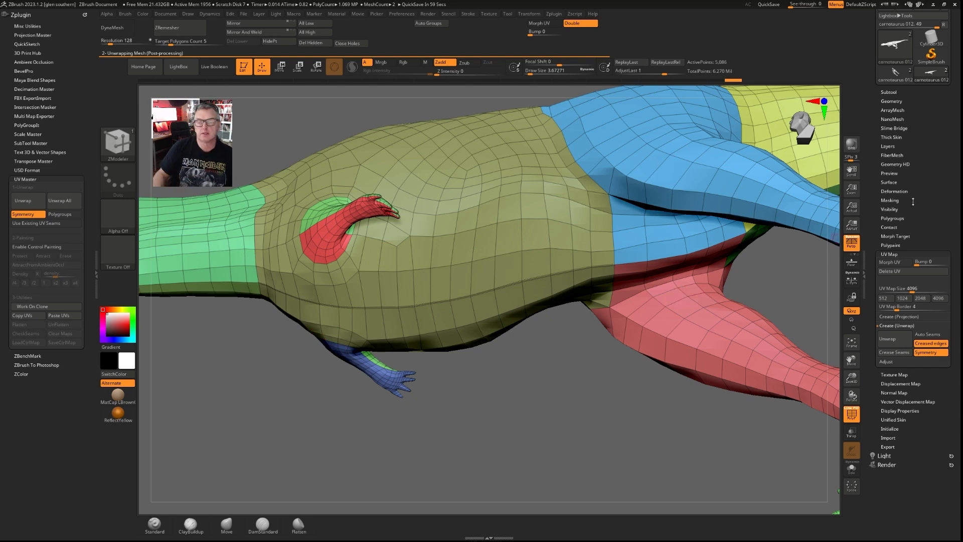
Morph the carnotaurus into its flat UV layout and examine the unwrapped shell from several angles.
click(895, 262)
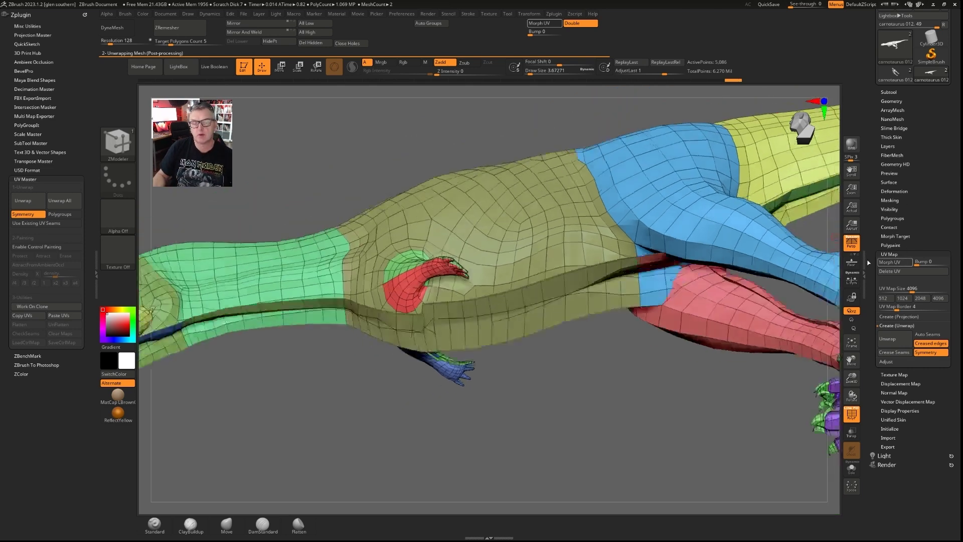
mouse_move(514, 216)
shift+right_down()
mouse_move(536, 196)
mouse_move(305, 183)
mouse_move(331, 155)
mouse_move(568, 135)
shift+right_up()
key(ctrl+shift)
alt+right_drag(568, 135, 580, 180)
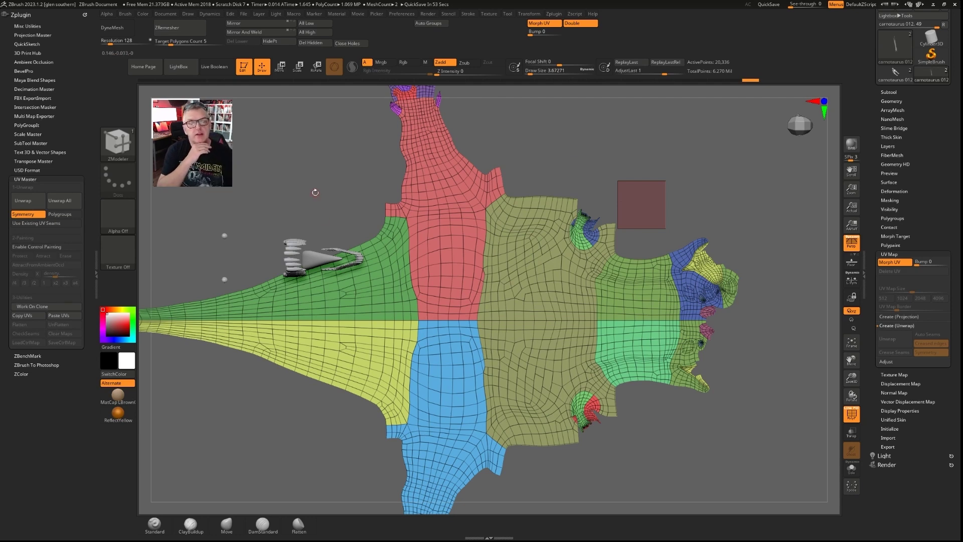
drag(1, 489, 0, 505)
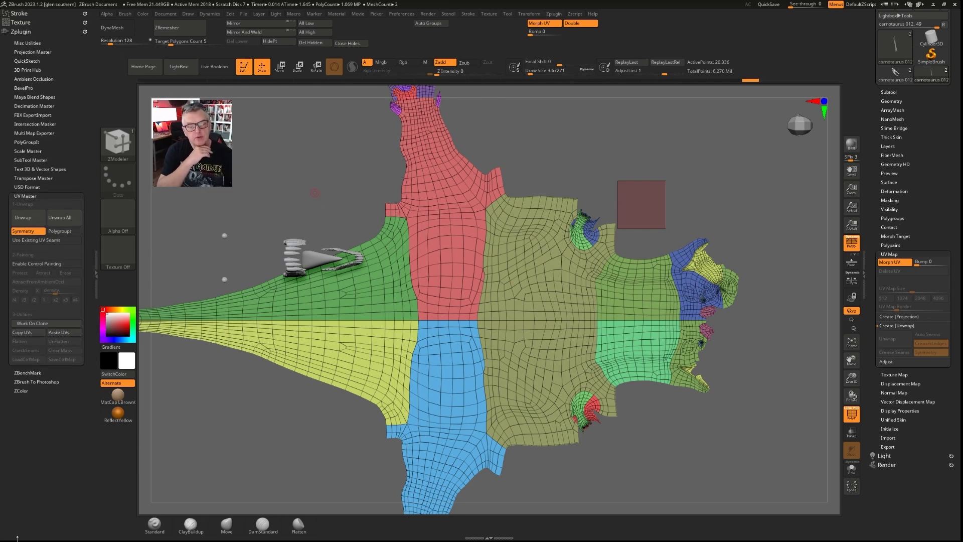
drag(702, 451, 711, 443)
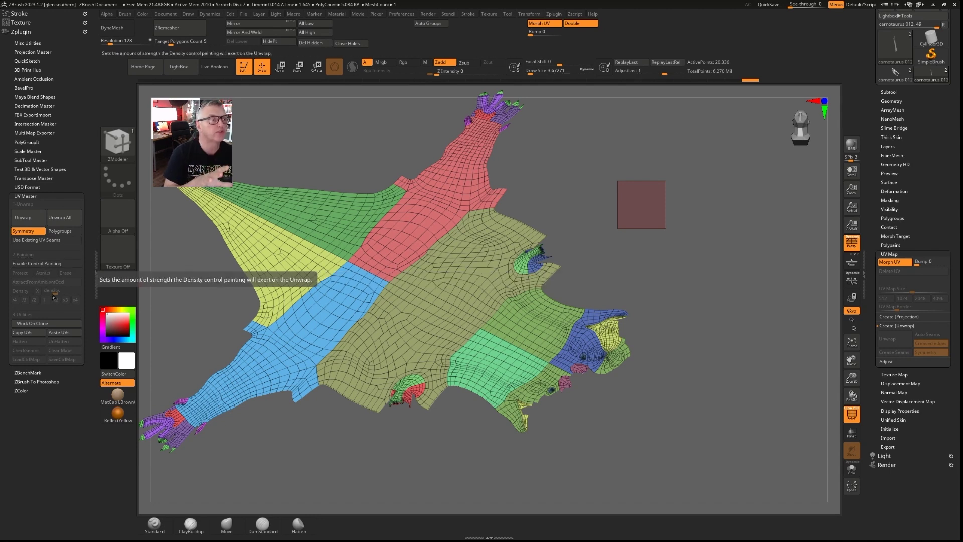
drag(195, 295, 216, 333)
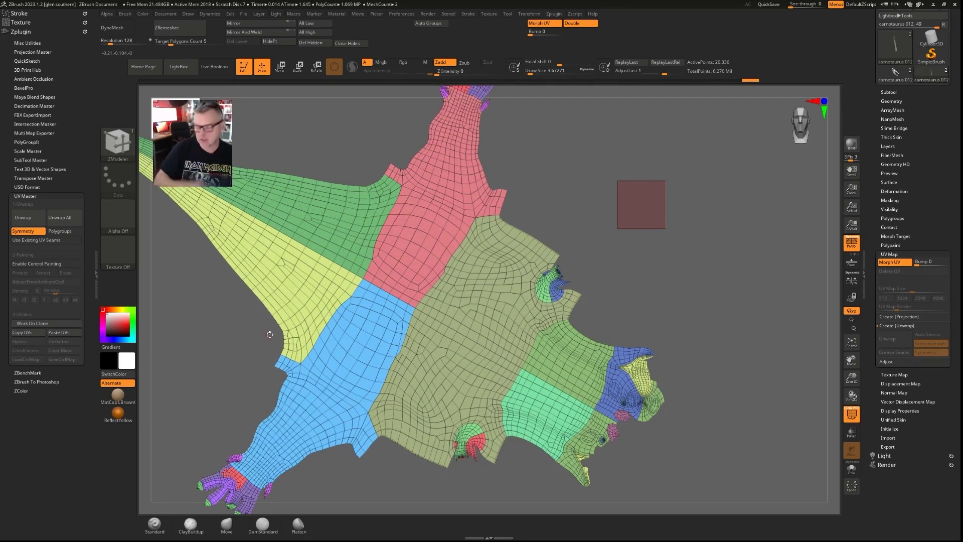
Assign the whole flattened carnotaurus mesh to a single polygroup.
key(ctrl+w)
key(f)
alt+drag(592, 301, 736, 306)
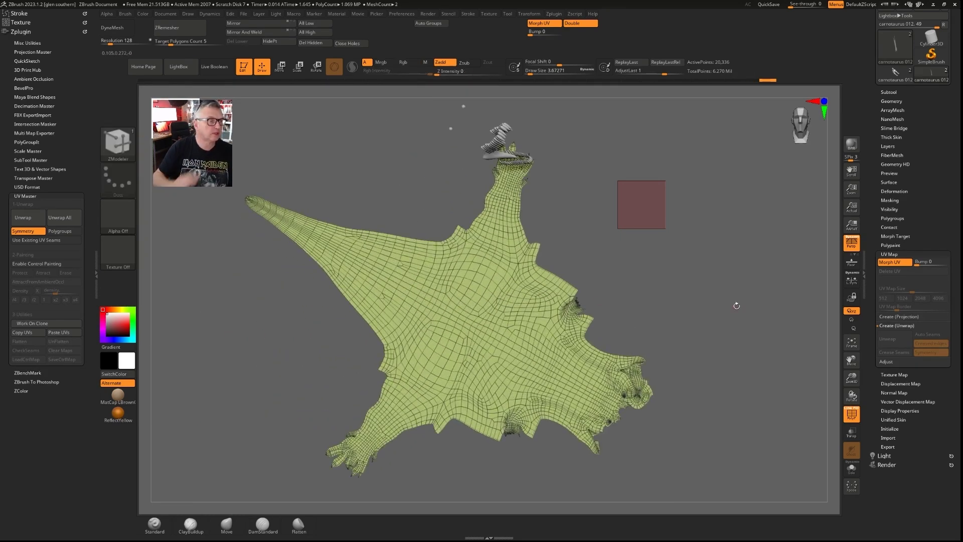